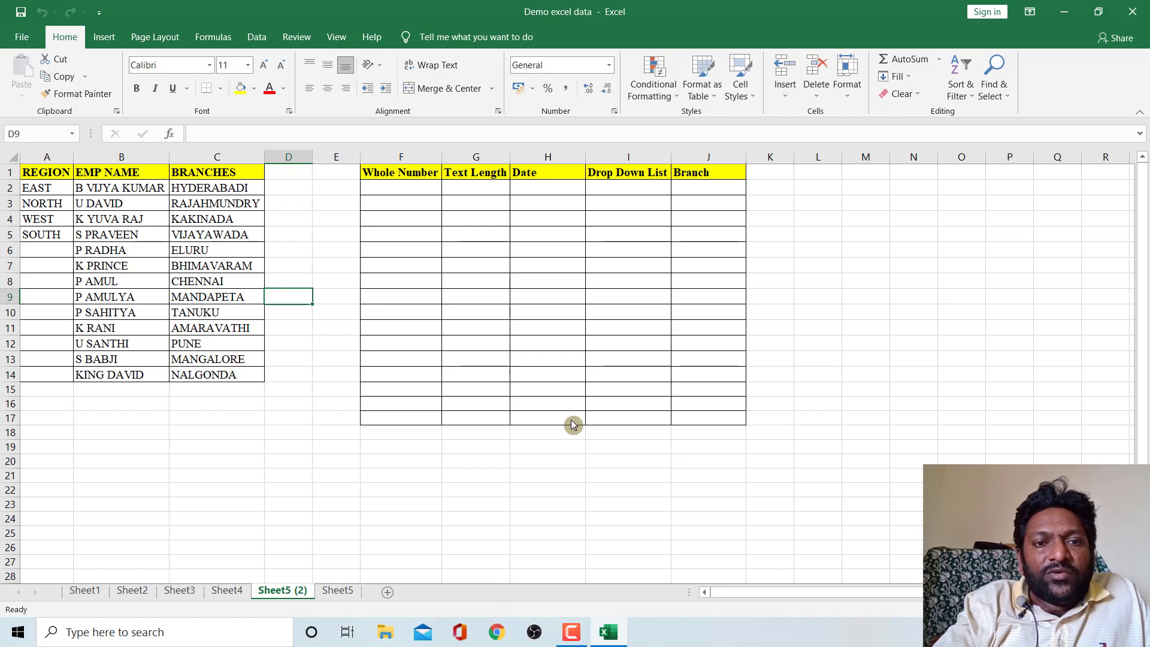
click(288, 378)
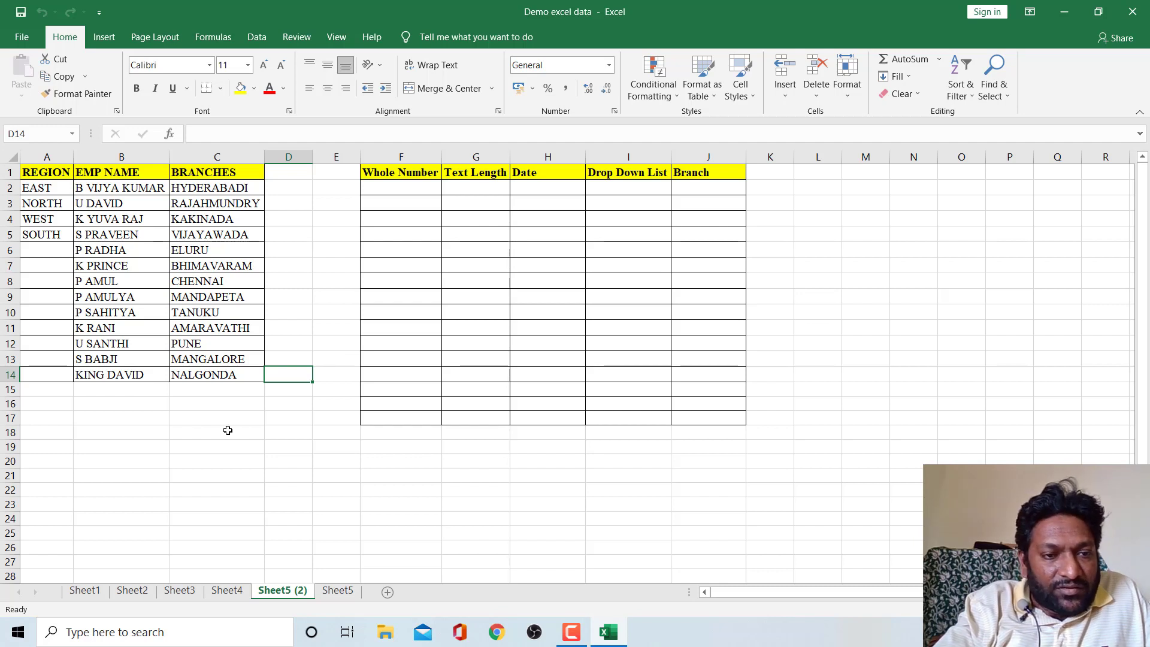
click(294, 415)
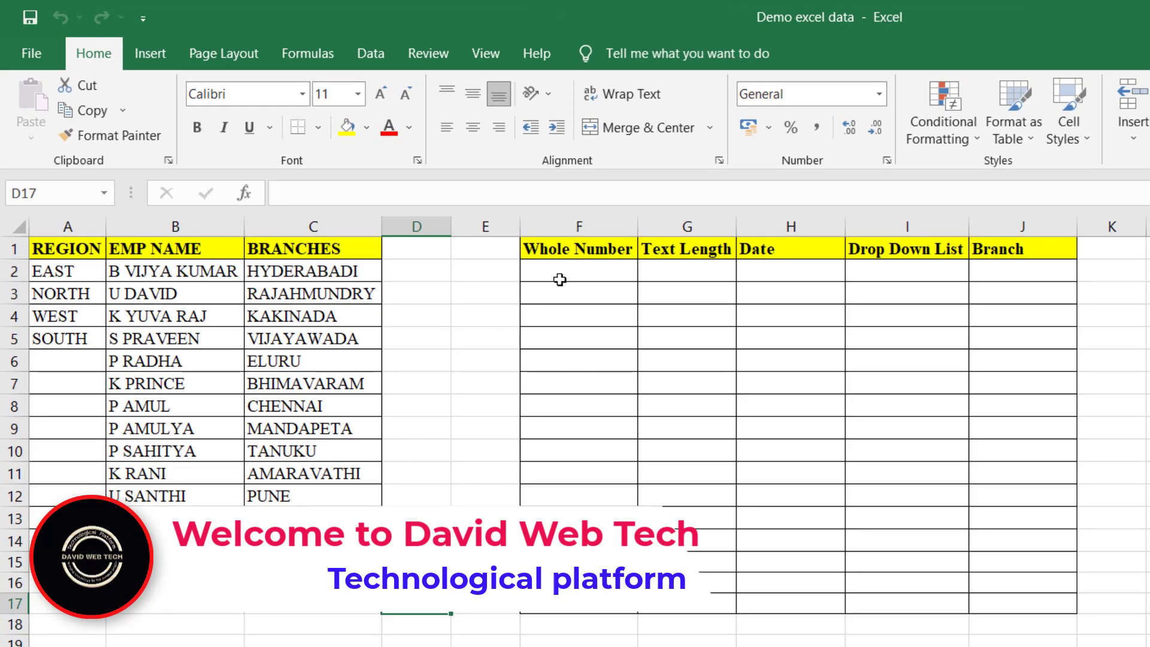
click(561, 275)
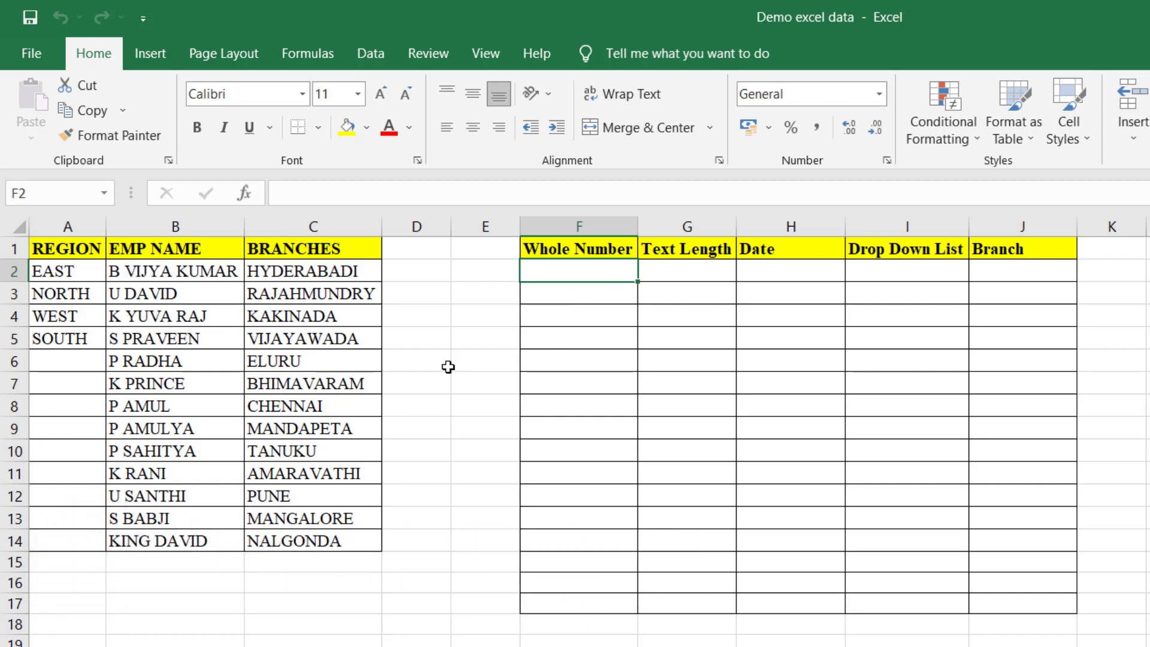
click(573, 298)
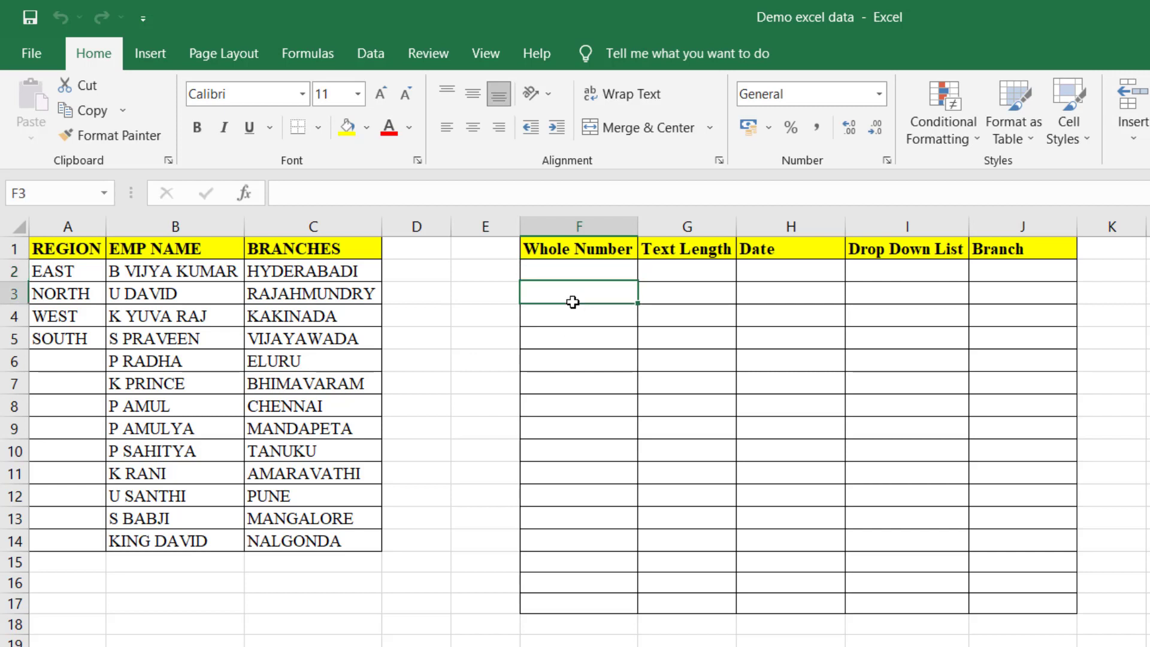
- Open the data validation settings for the empty Whole Number cells F2:F17
click(575, 268)
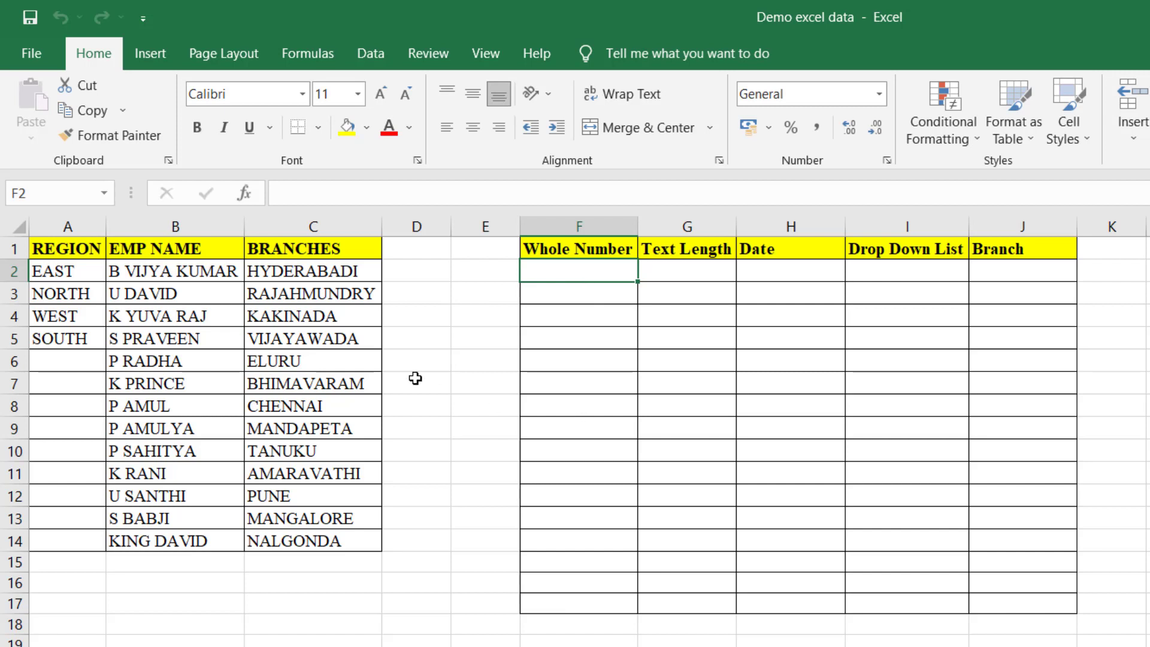
key(shift+Down)
key(shift+Down)
key(shift+Down)
key(shift+Down)
key(shift+Down)
key(shift+Down)
key(shift+Down)
key(shift+Down)
key(shift+Down)
key(shift+Down)
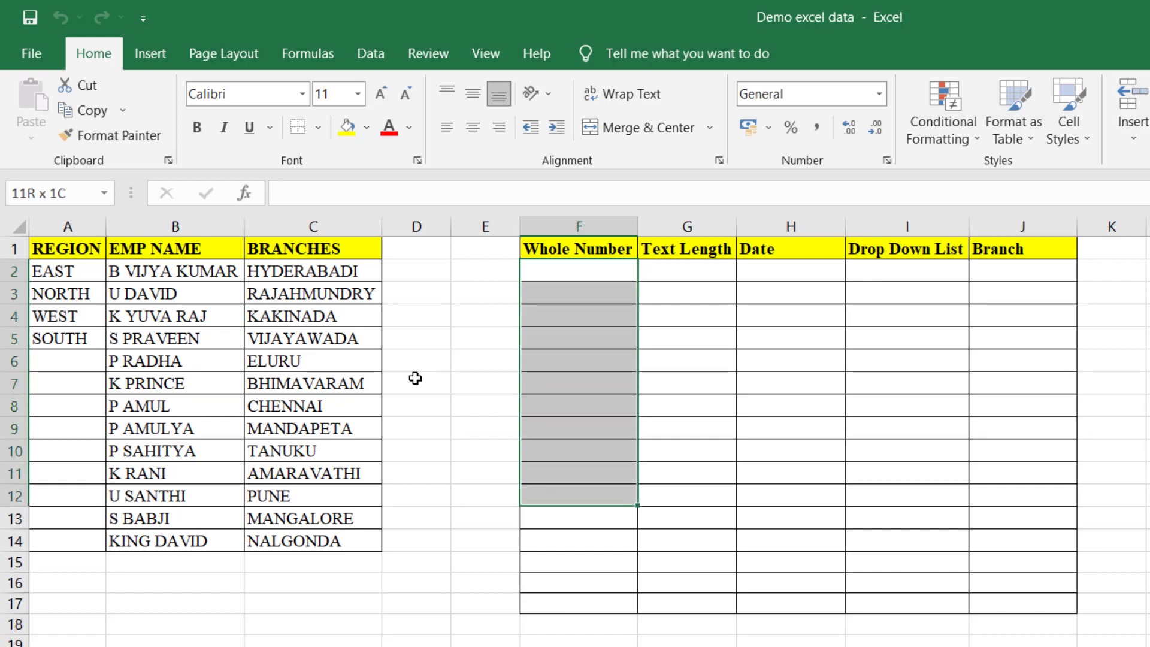
key(shift+Down)
key(shift+Down)
key(shift+Down)
key(shift+Down)
key(shift+Down)
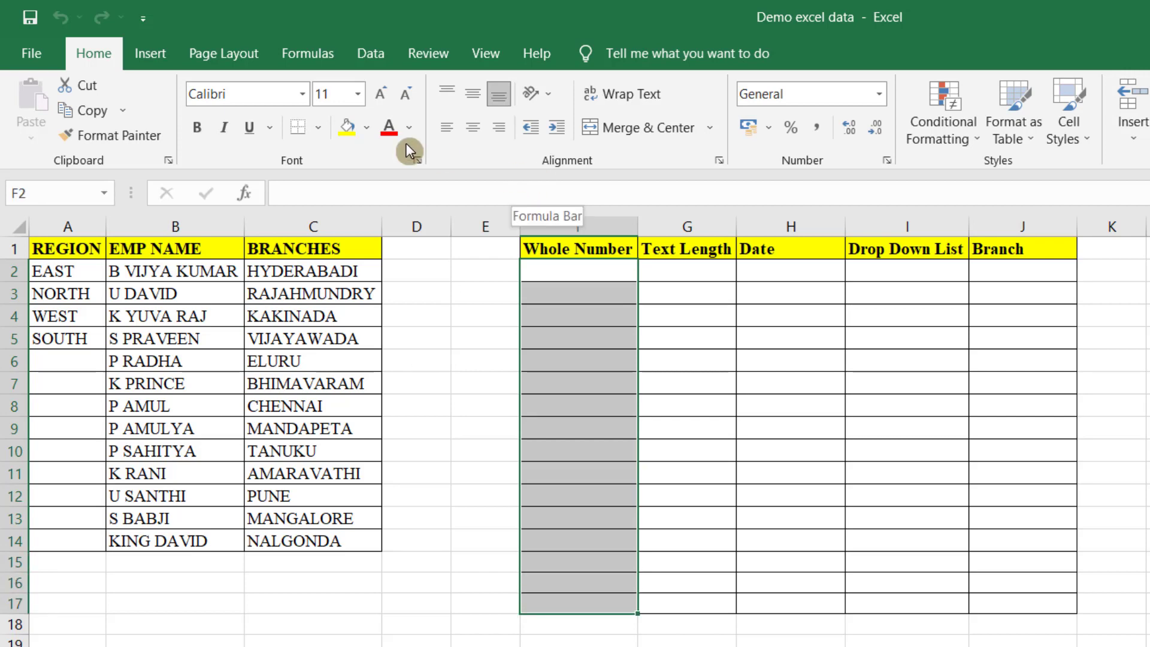
click(371, 55)
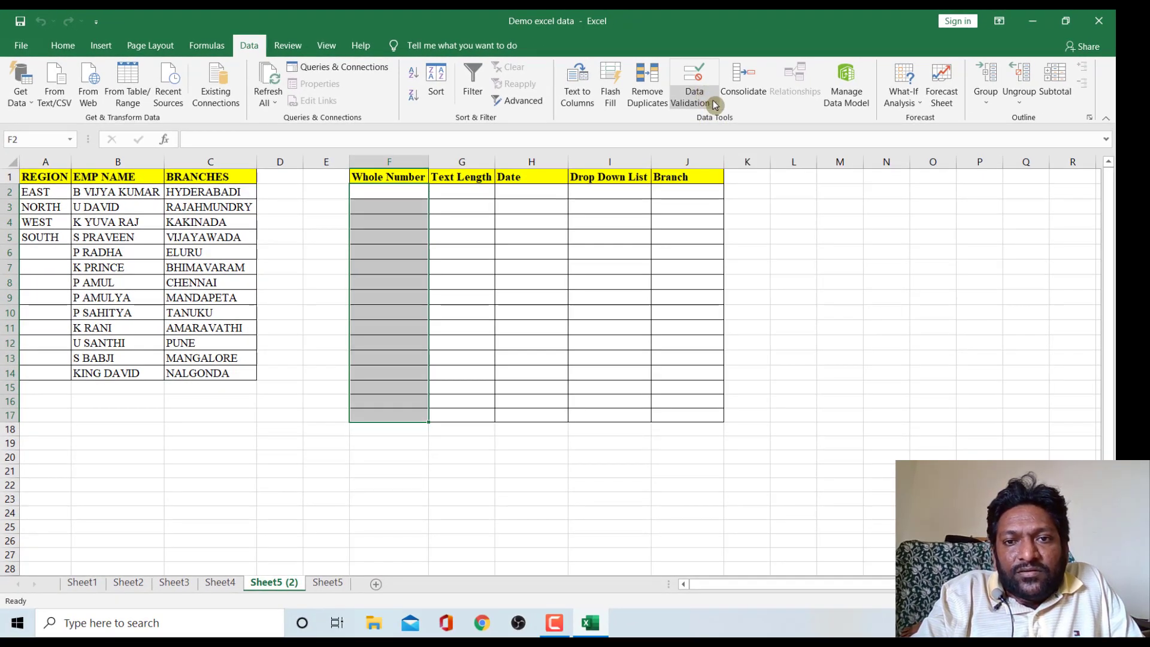
click(711, 101)
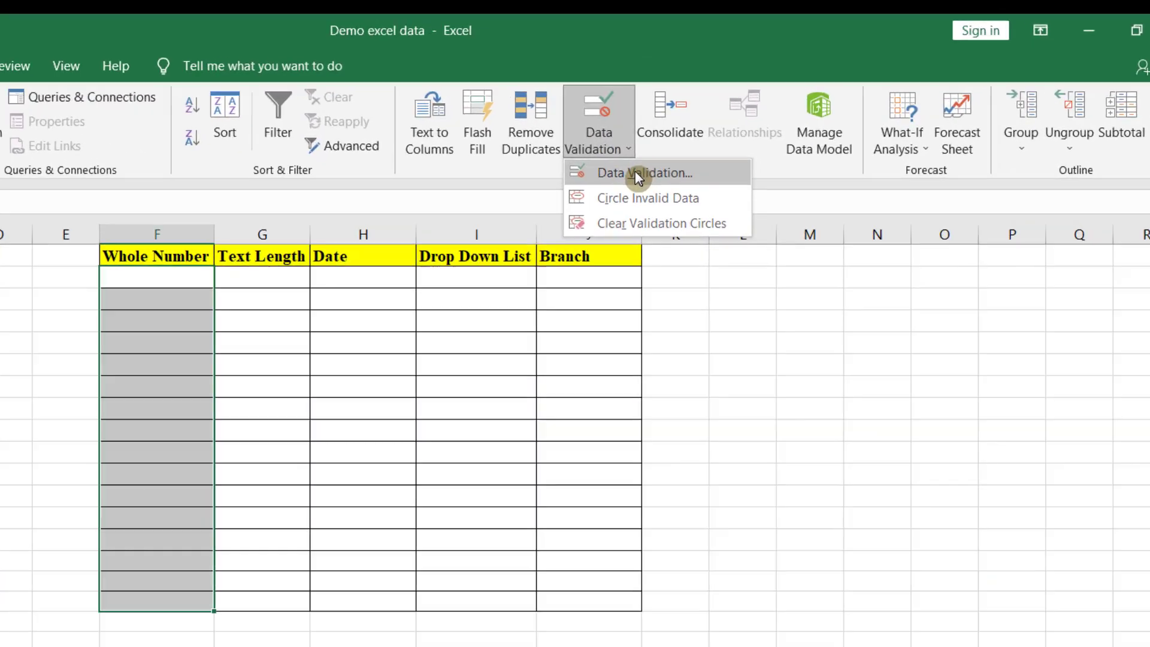
click(720, 121)
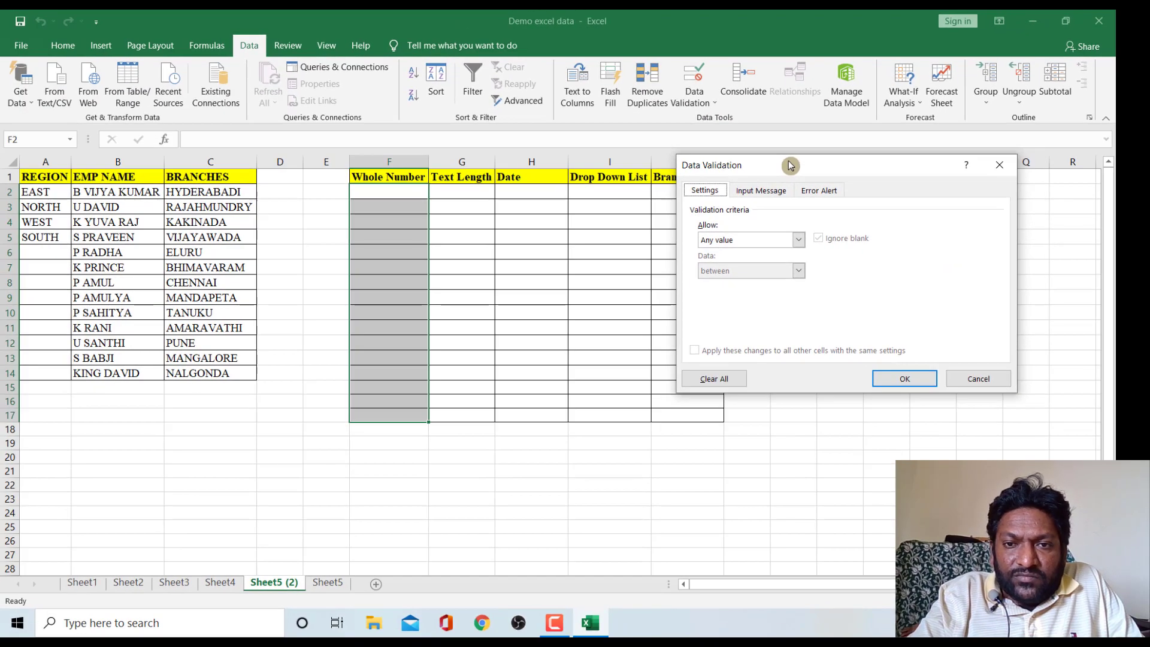
mouse_move(790, 165)
mouse_down()
mouse_move(722, 156)
mouse_move(765, 202)
mouse_move(785, 173)
mouse_move(778, 184)
mouse_up()
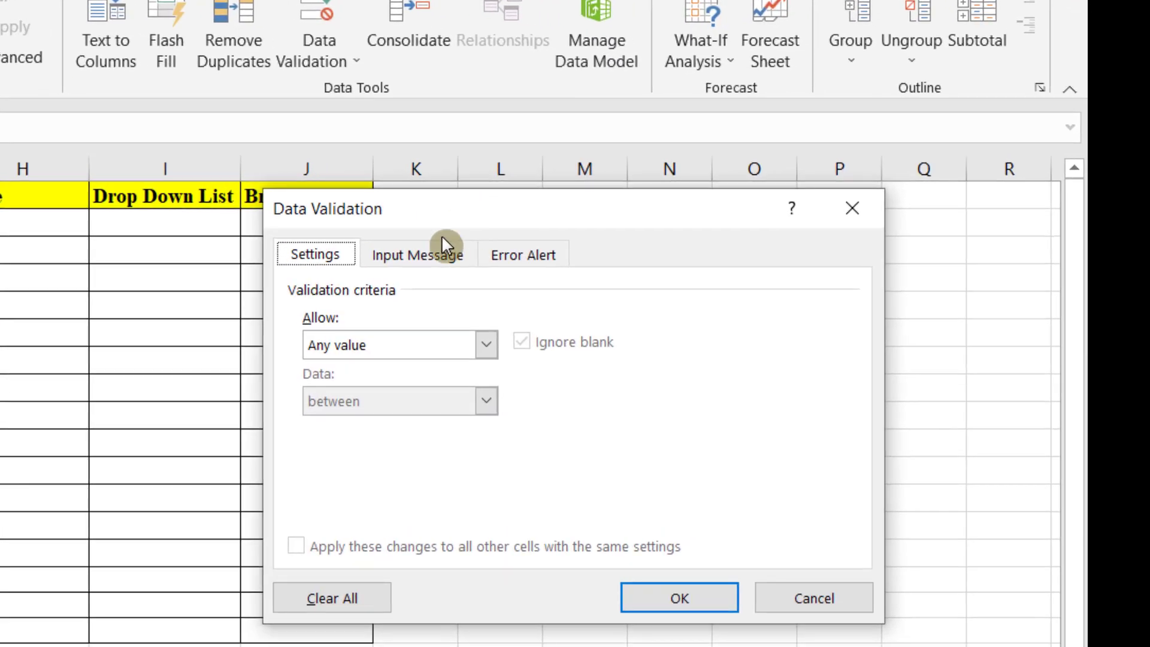
click(413, 256)
click(542, 260)
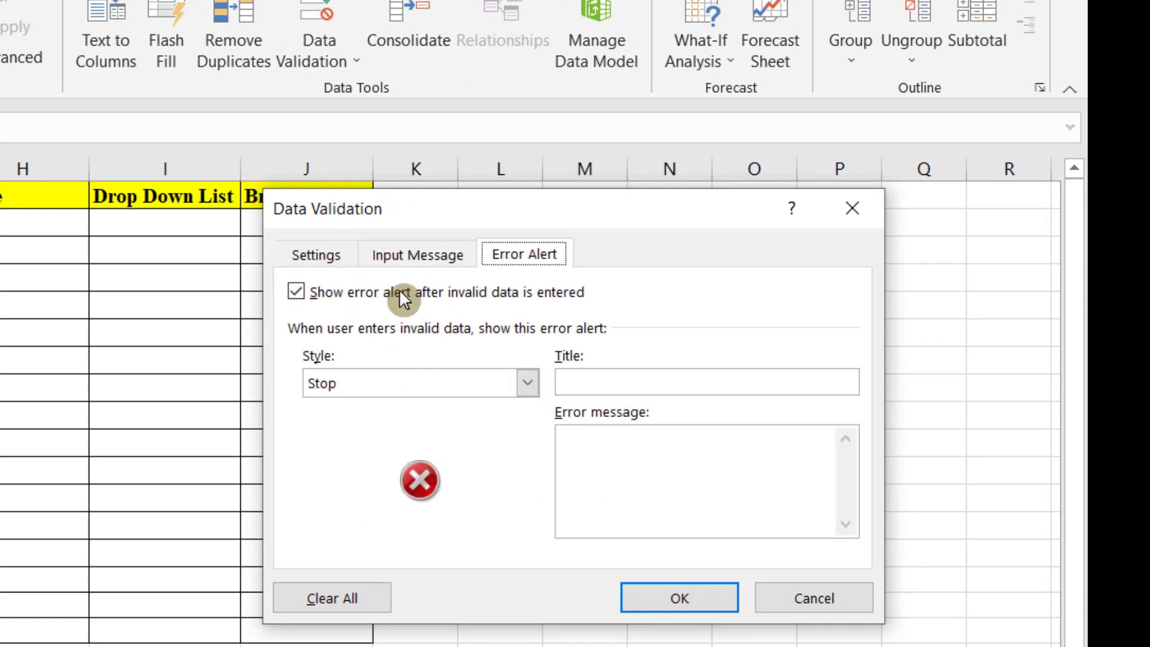
click(427, 258)
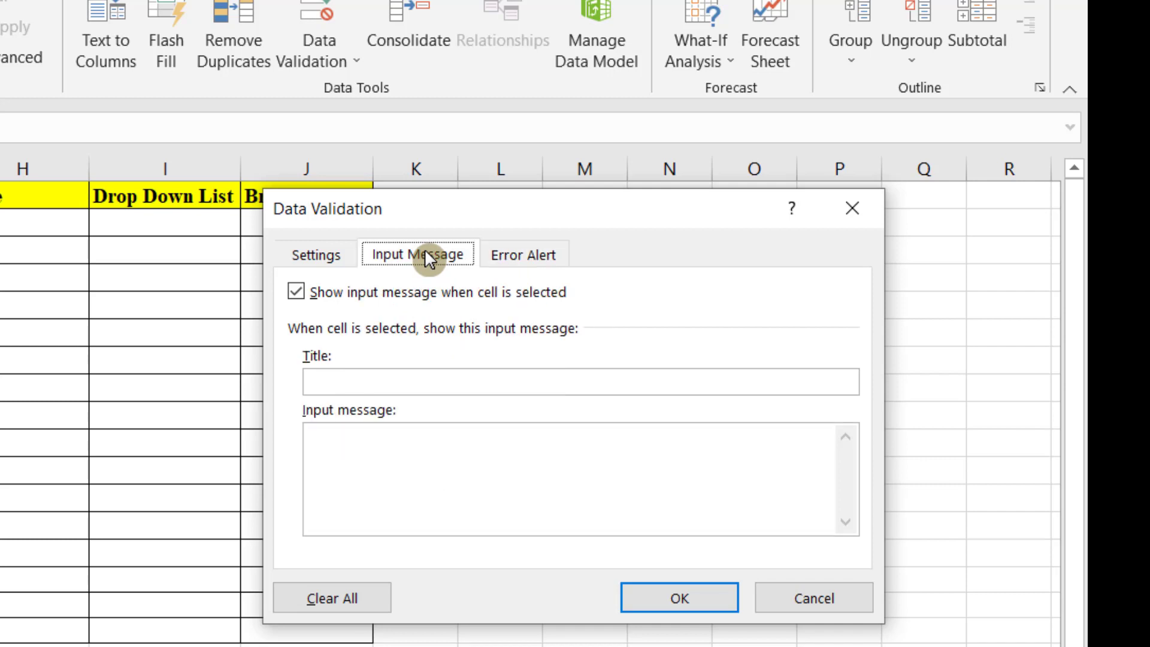
click(323, 256)
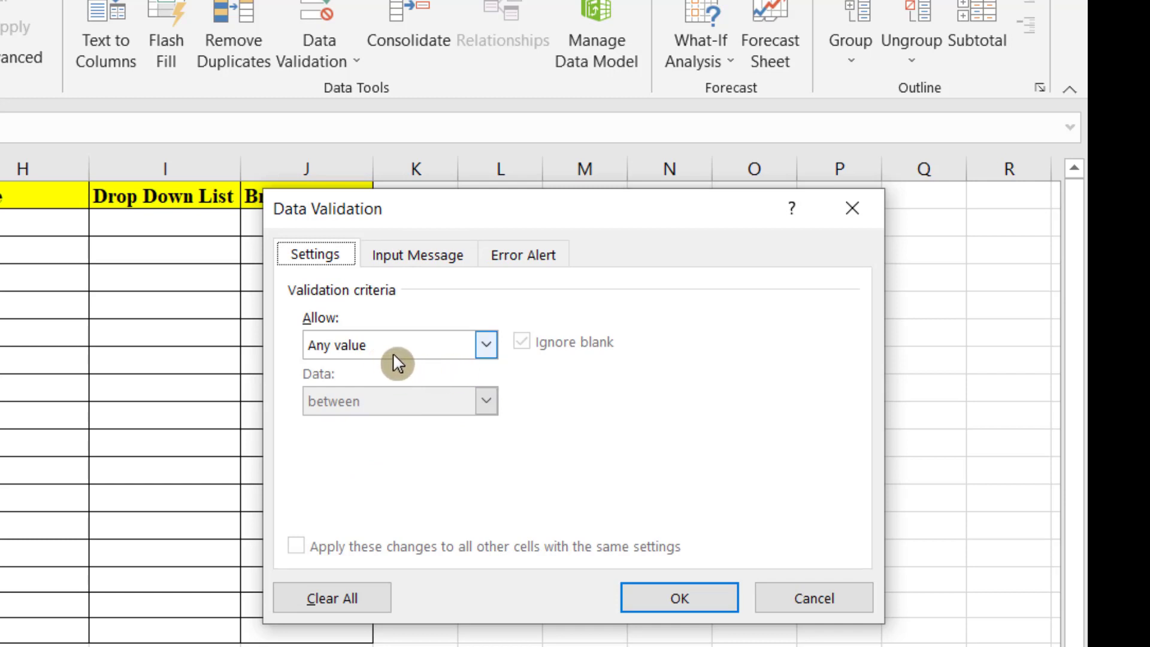
- Restrict the selected Whole Number cells to whole numbers between a minimum of 2 and a maximum of 4
click(486, 344)
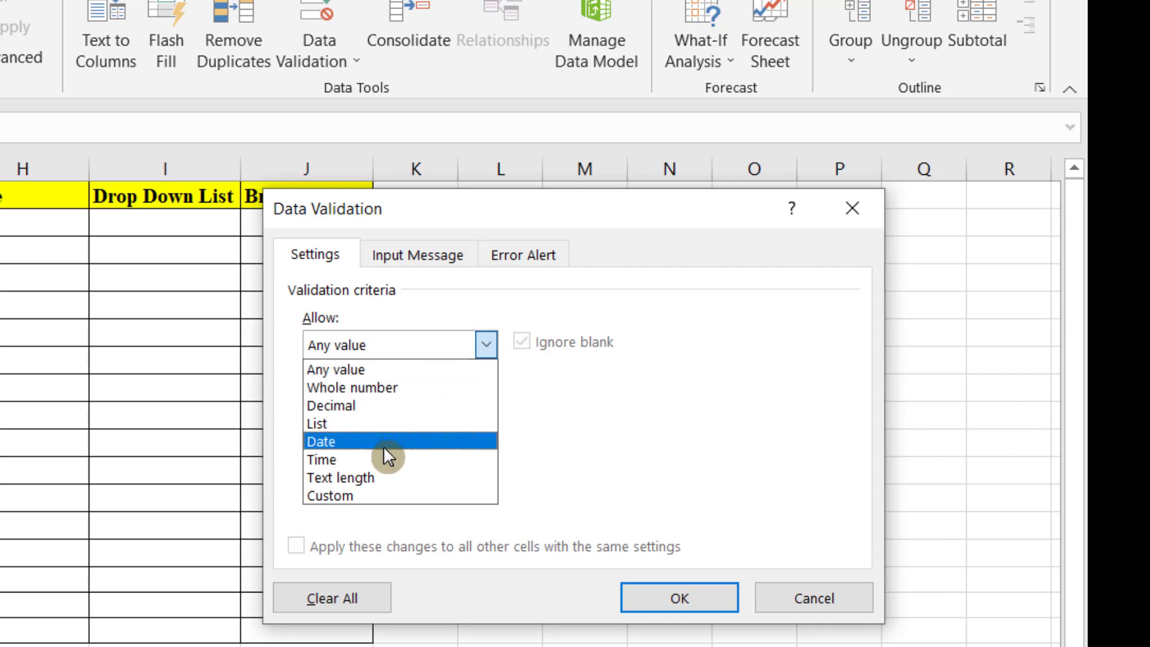
click(381, 388)
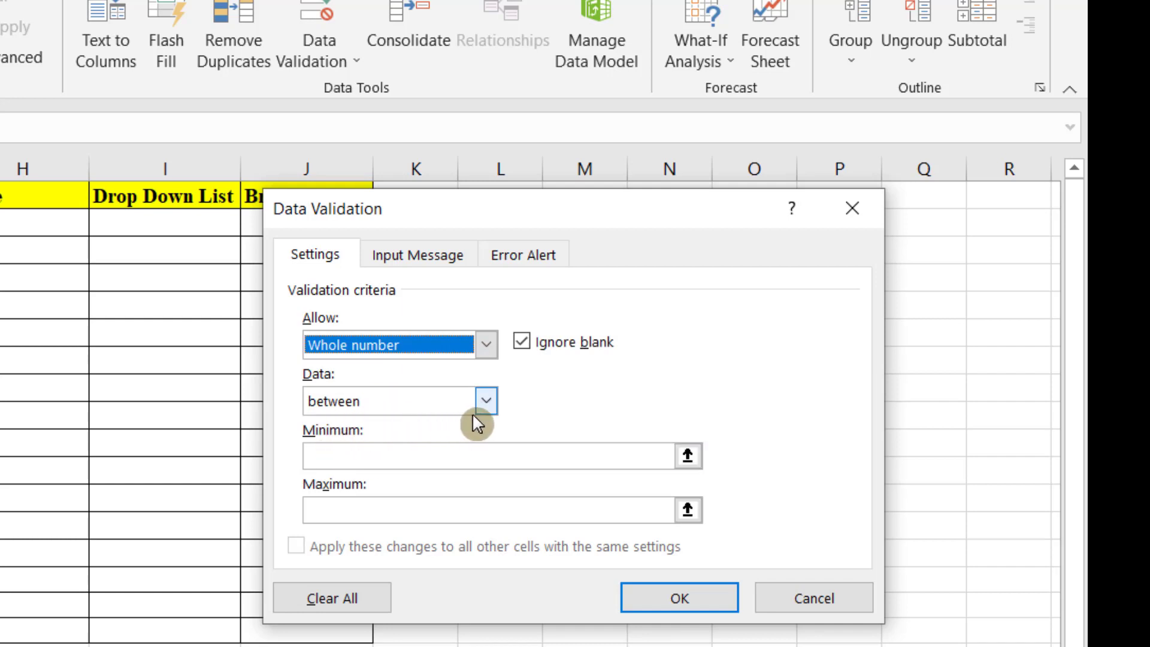
click(486, 400)
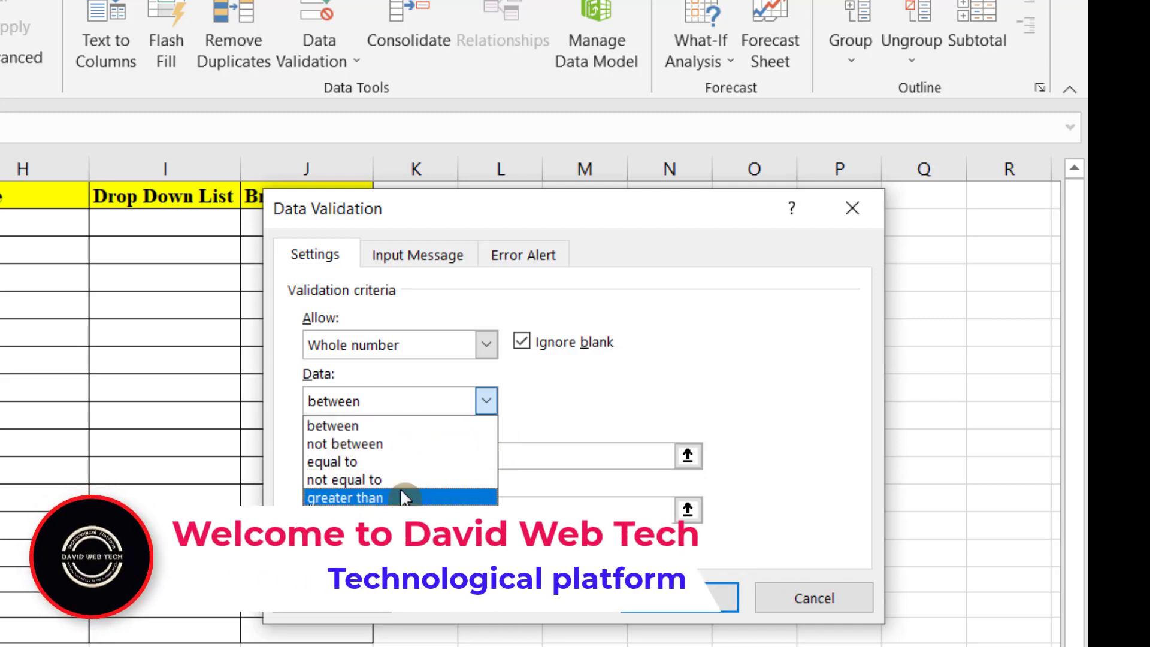
click(434, 424)
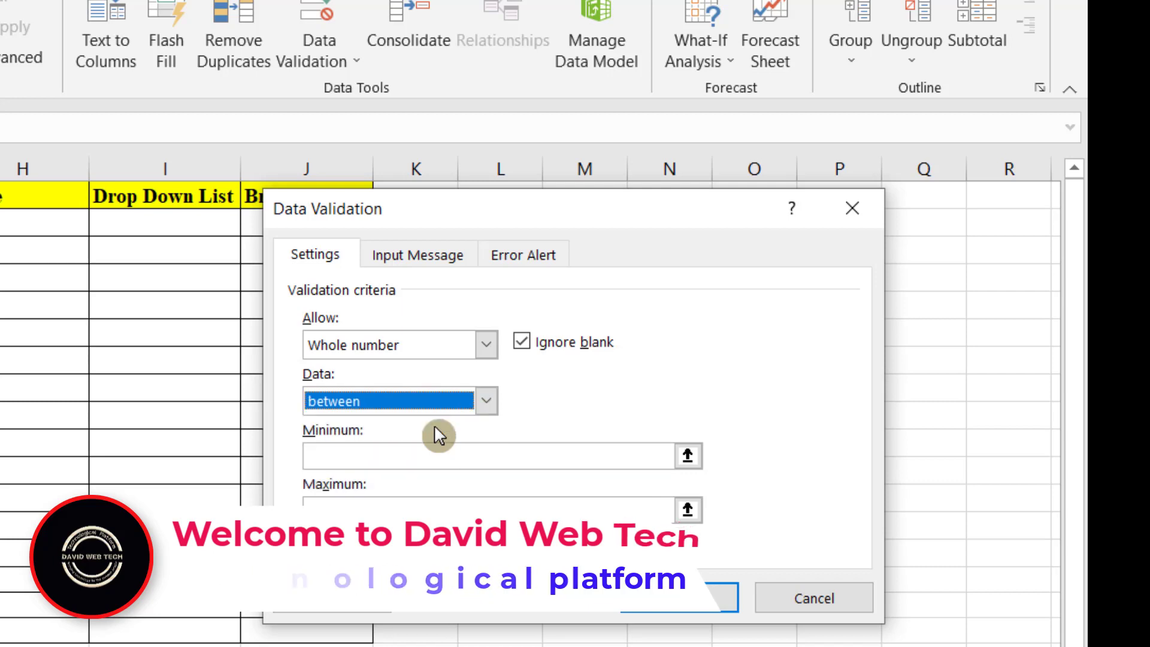
click(363, 446)
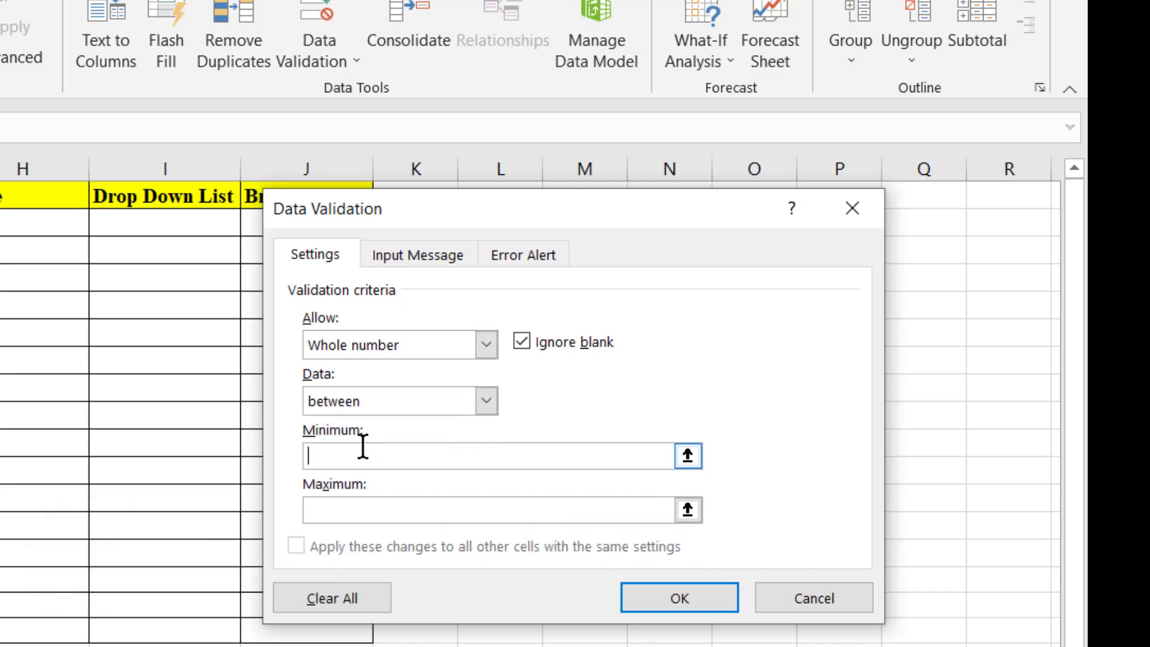
text(2)
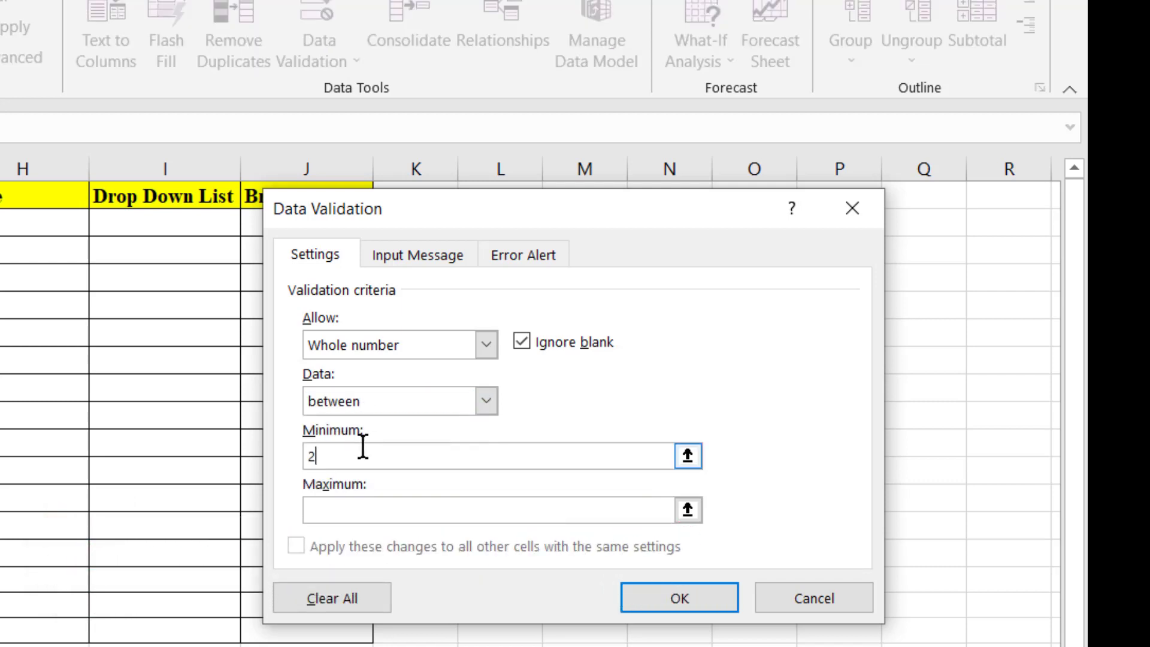
click(335, 508)
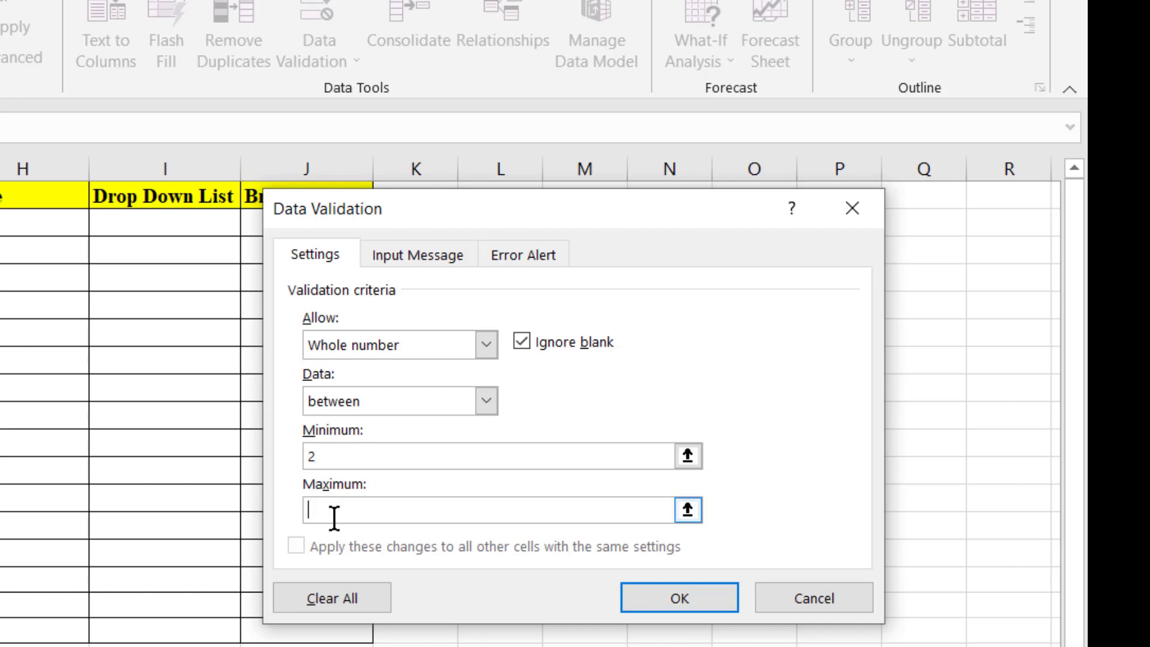
text(4)
click(662, 598)
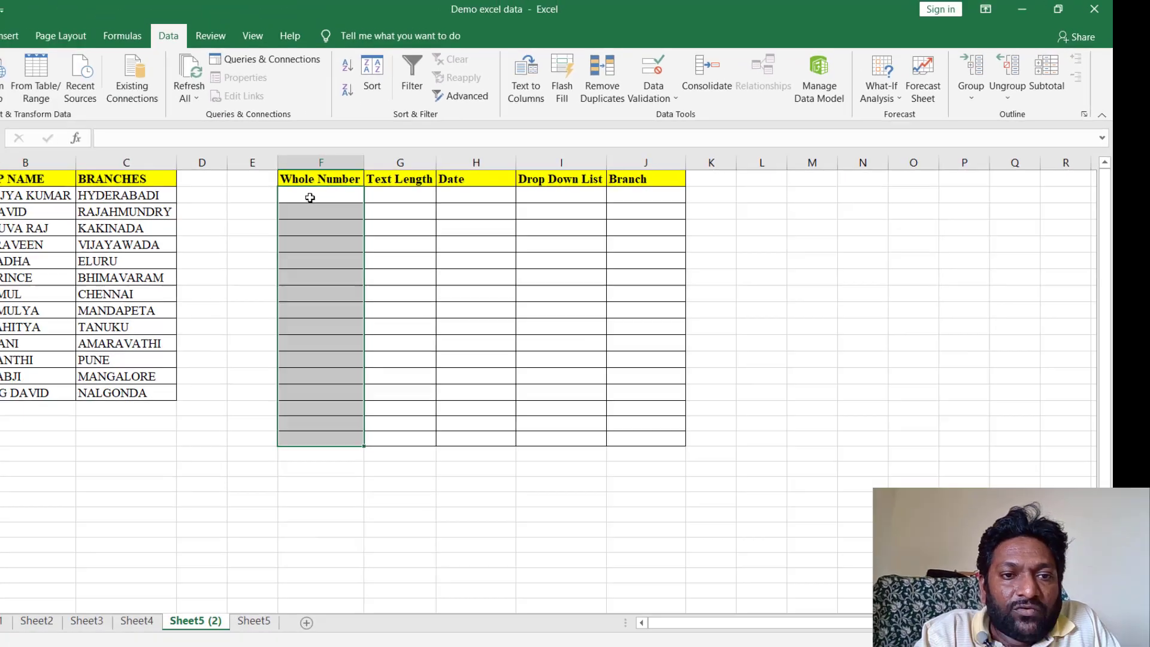
- Enter the values 2, 3 and 4 in cells F2 to F4 of the Whole Number column
click(379, 194)
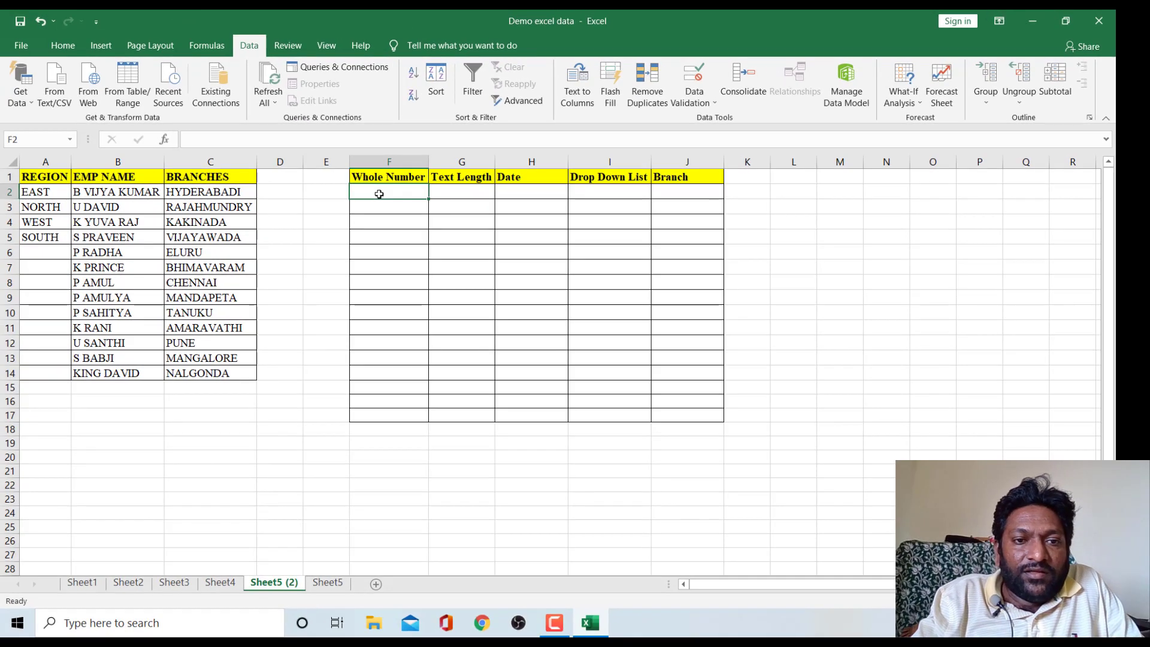
text(2)
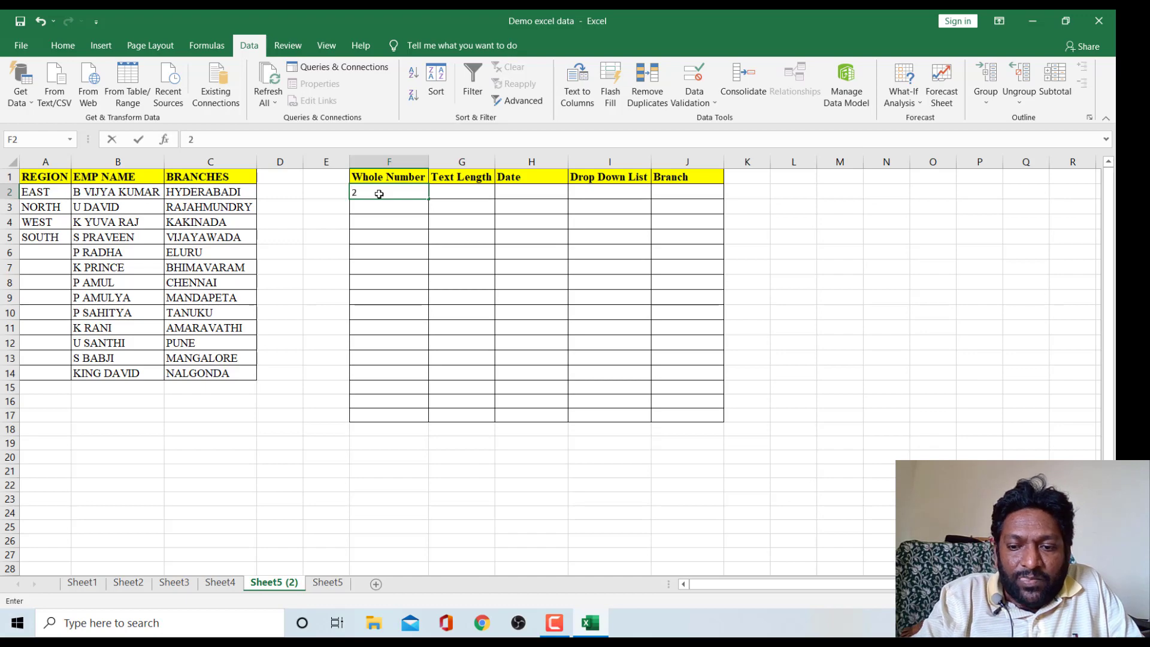
key(Return)
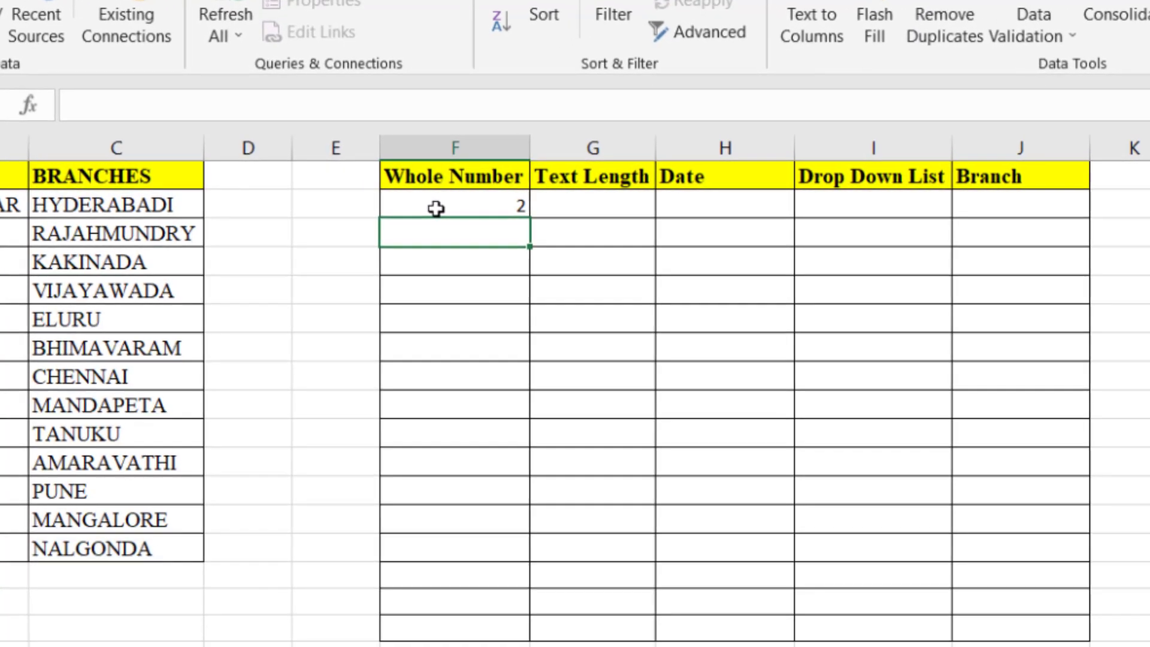
text(3)
key(Return)
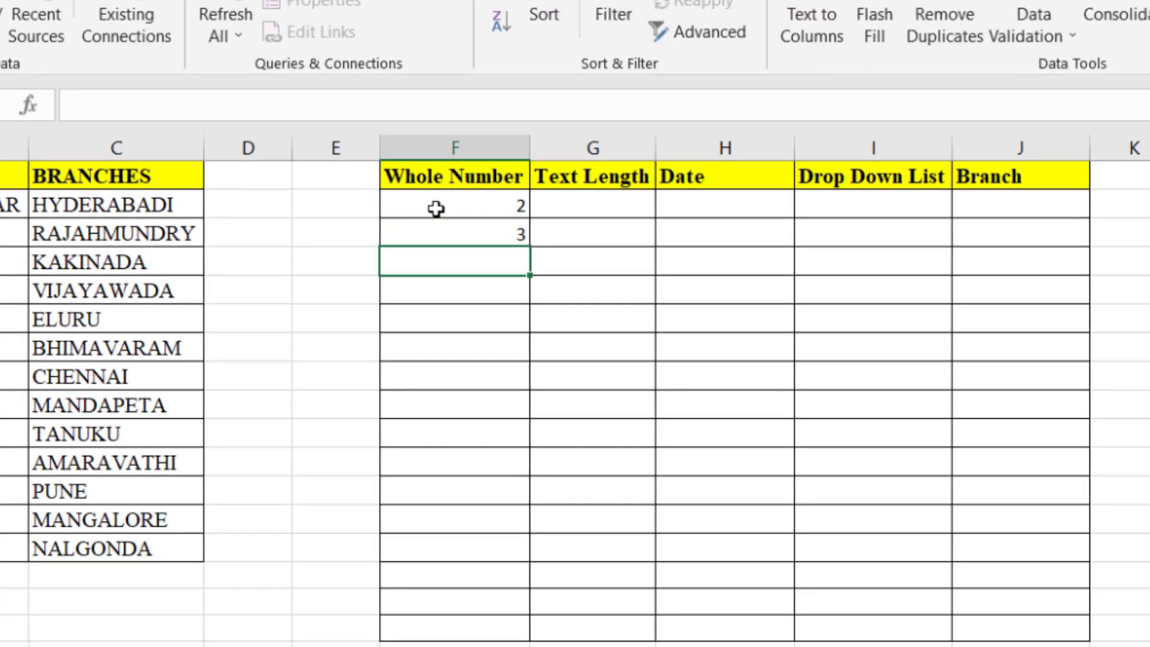
text(4)
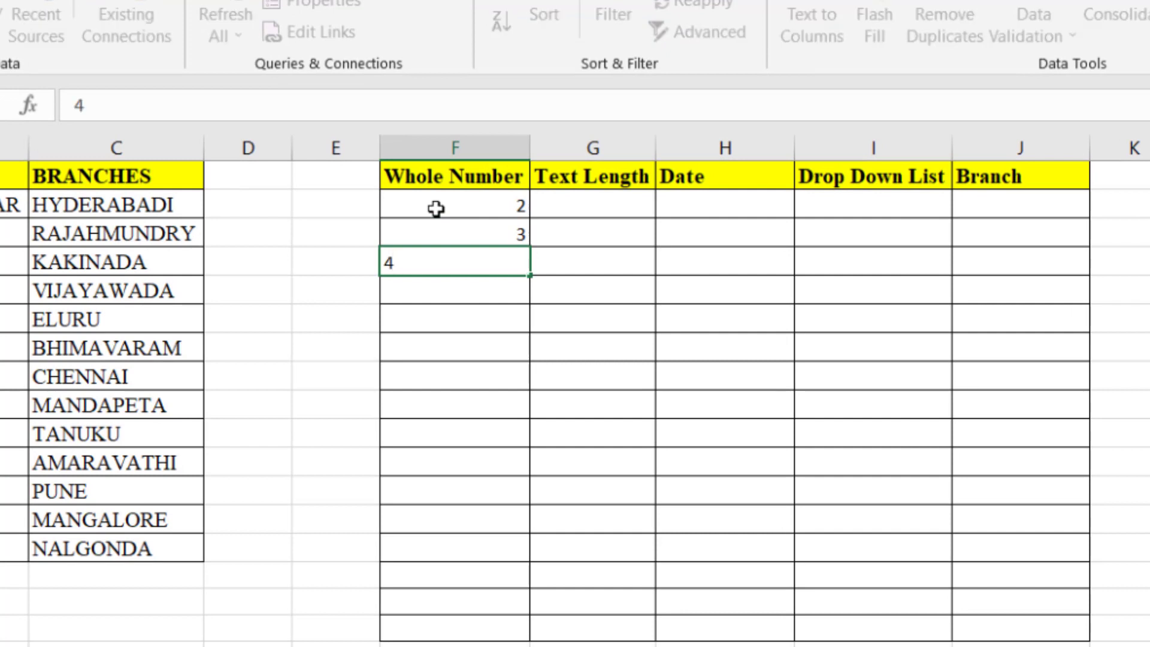
key(Return)
- Test the whole number rule by trying to enter 5 and 1 in cell F5, cancelling each entry
text(5)
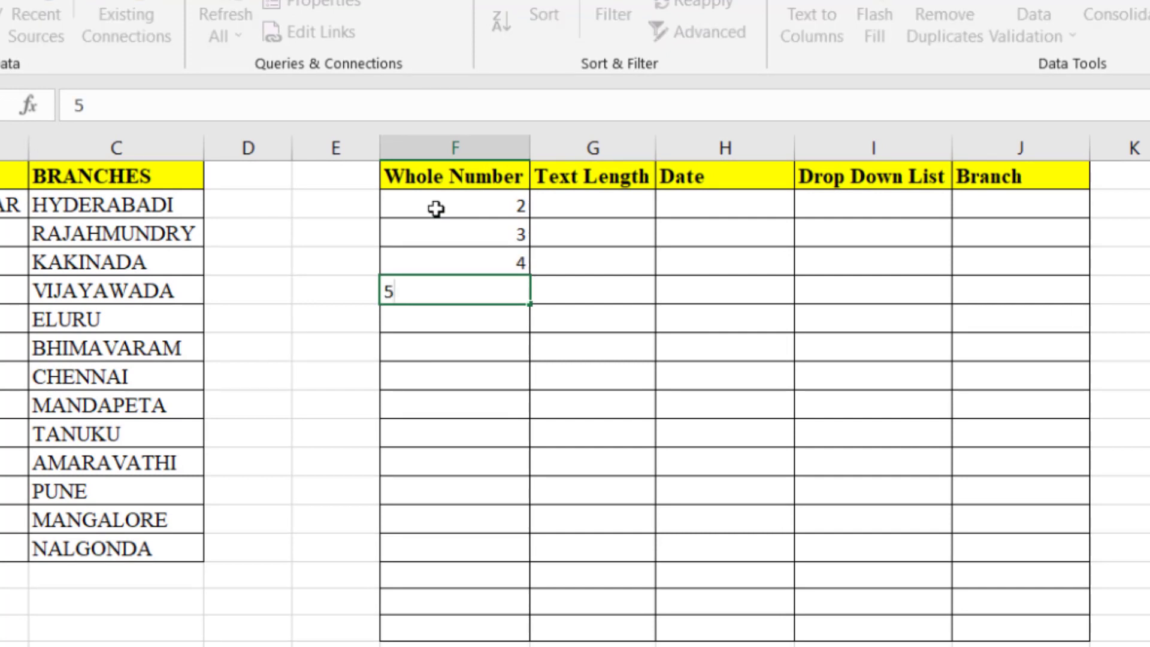
key(Return)
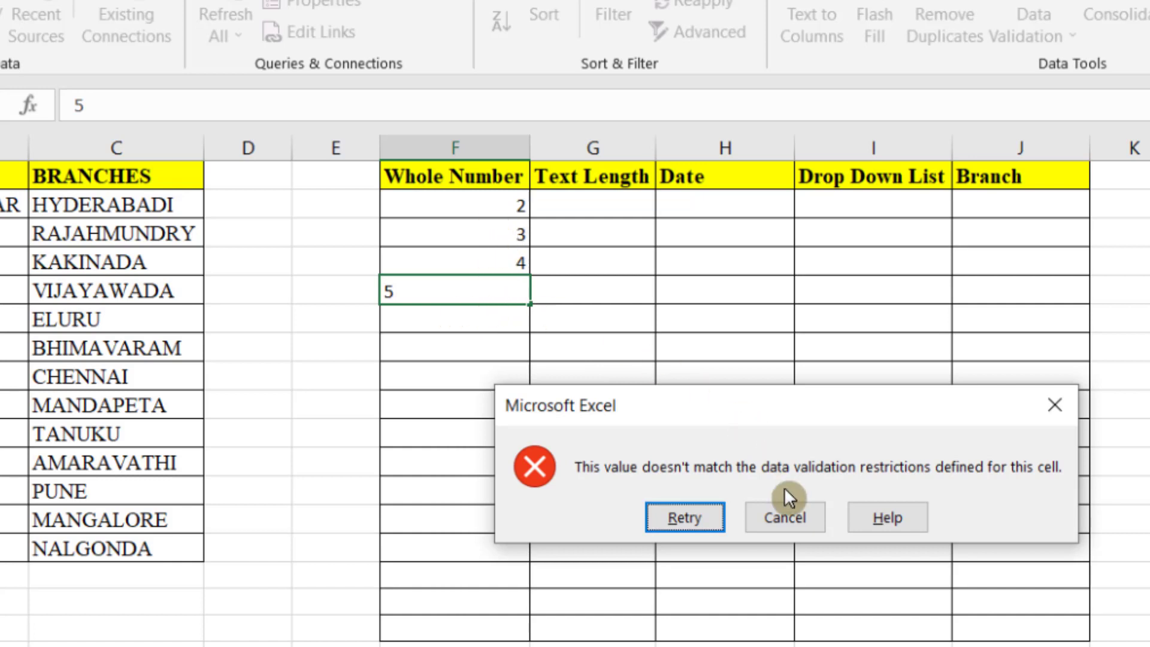
click(785, 518)
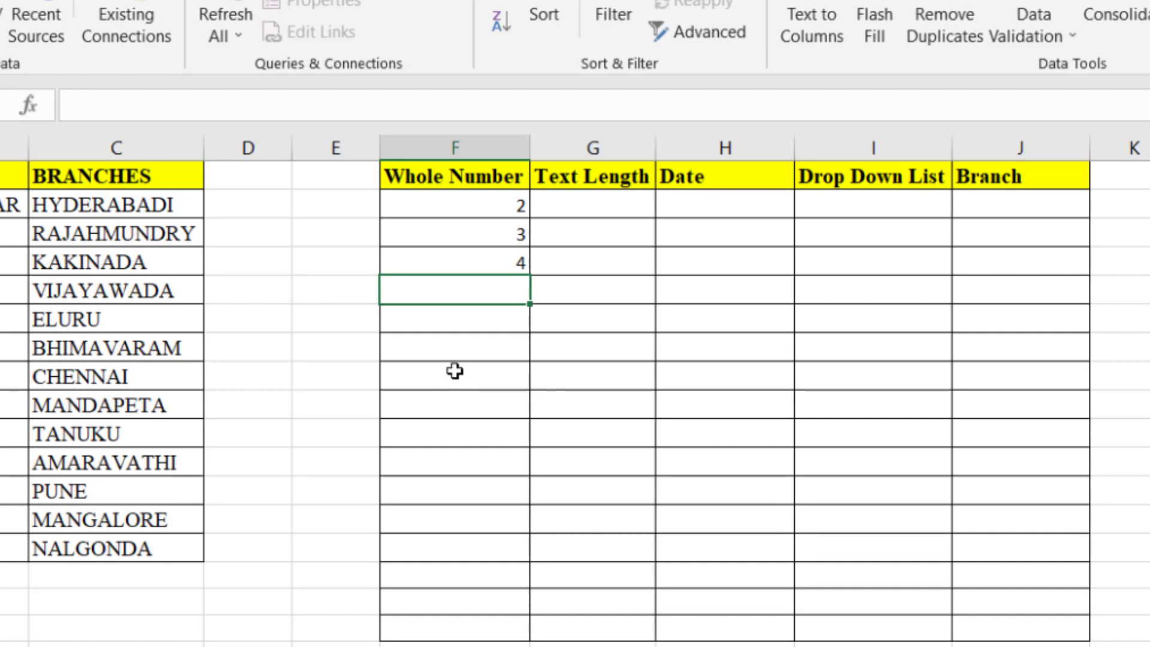
text(1)
key(Return)
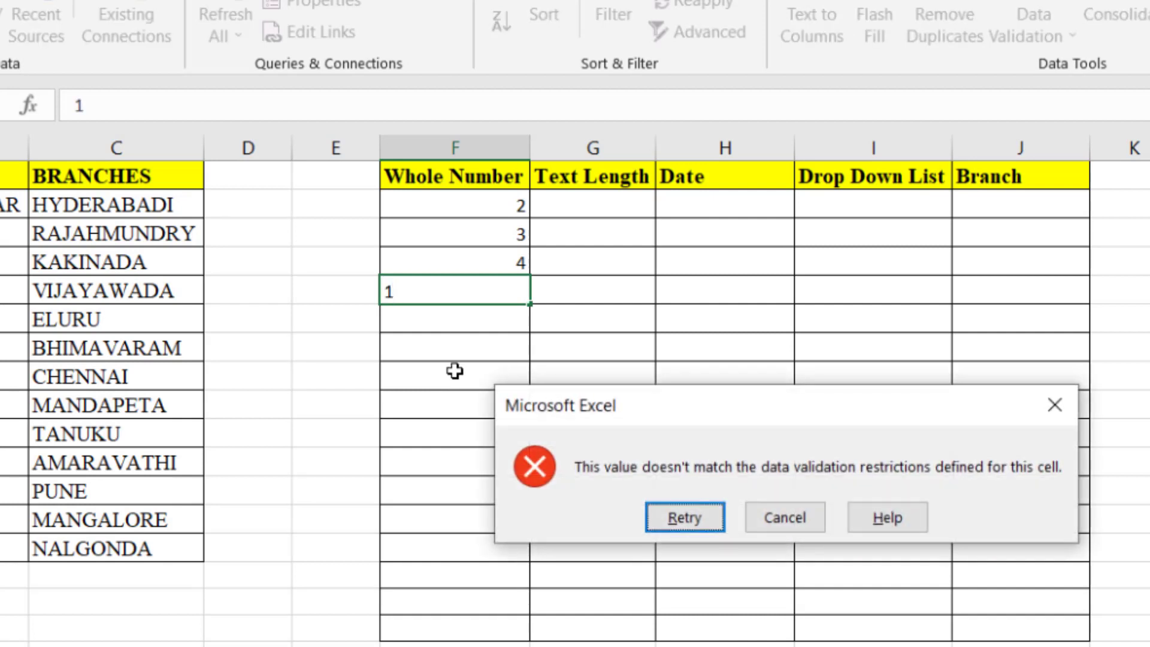
click(785, 519)
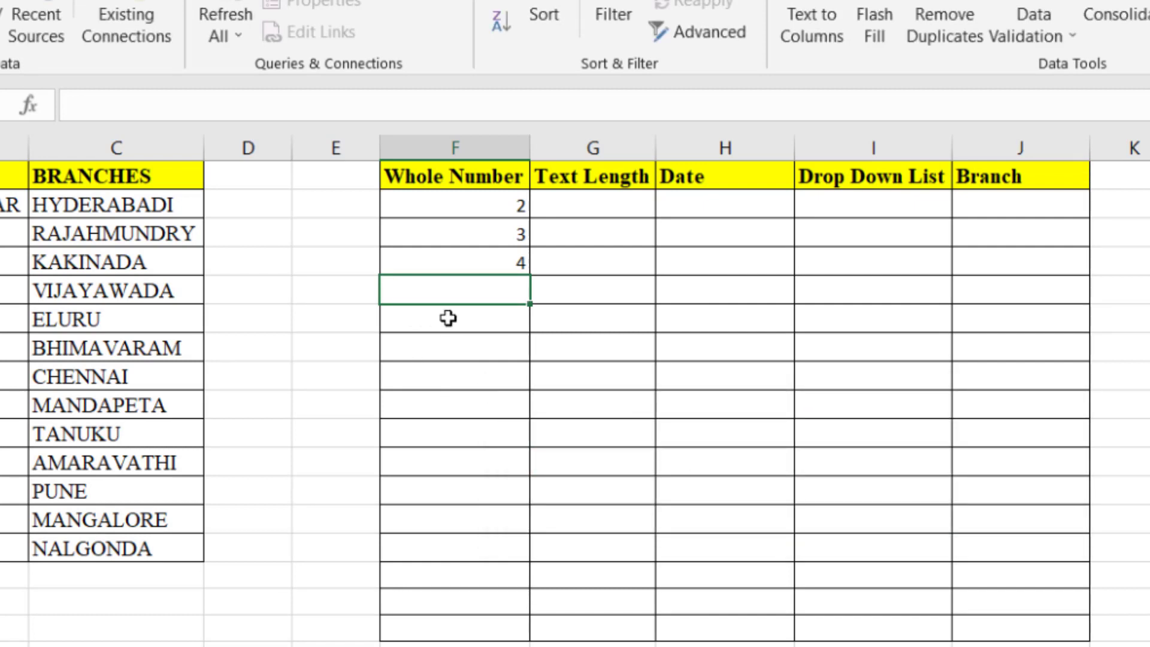
click(479, 206)
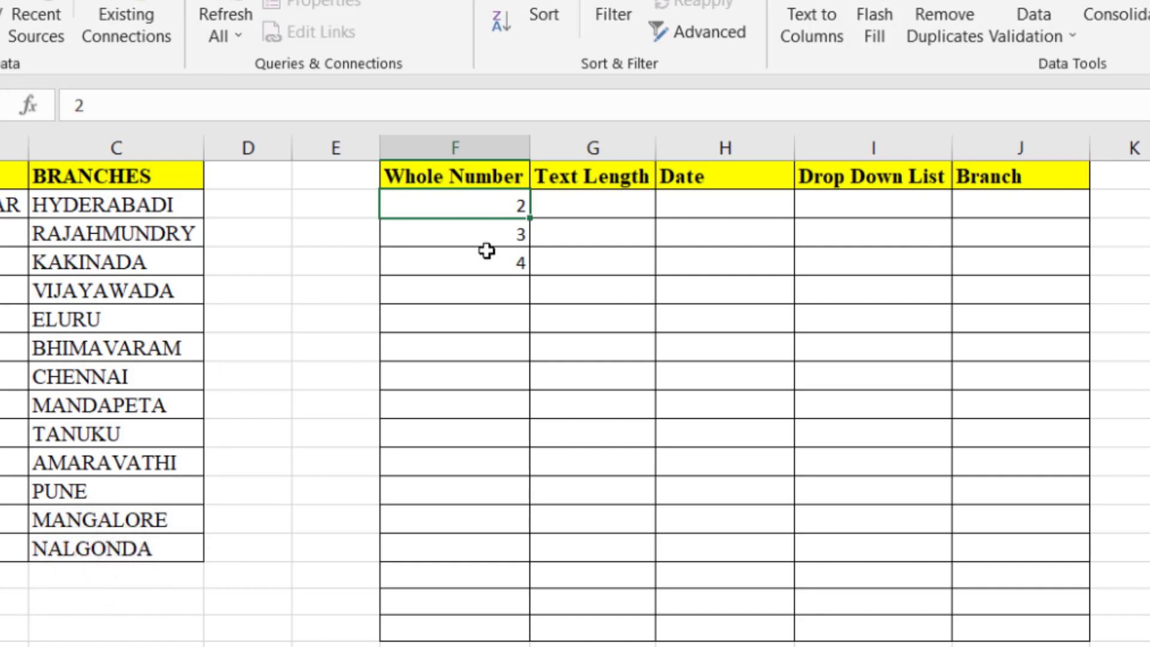
click(457, 236)
click(462, 262)
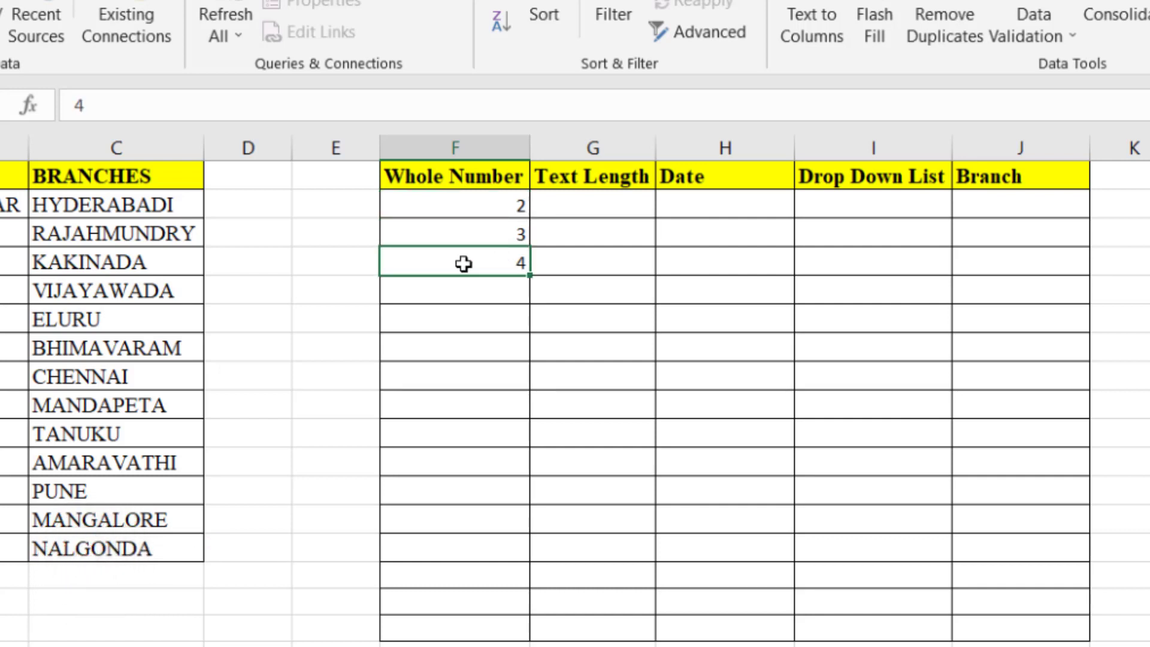
click(473, 205)
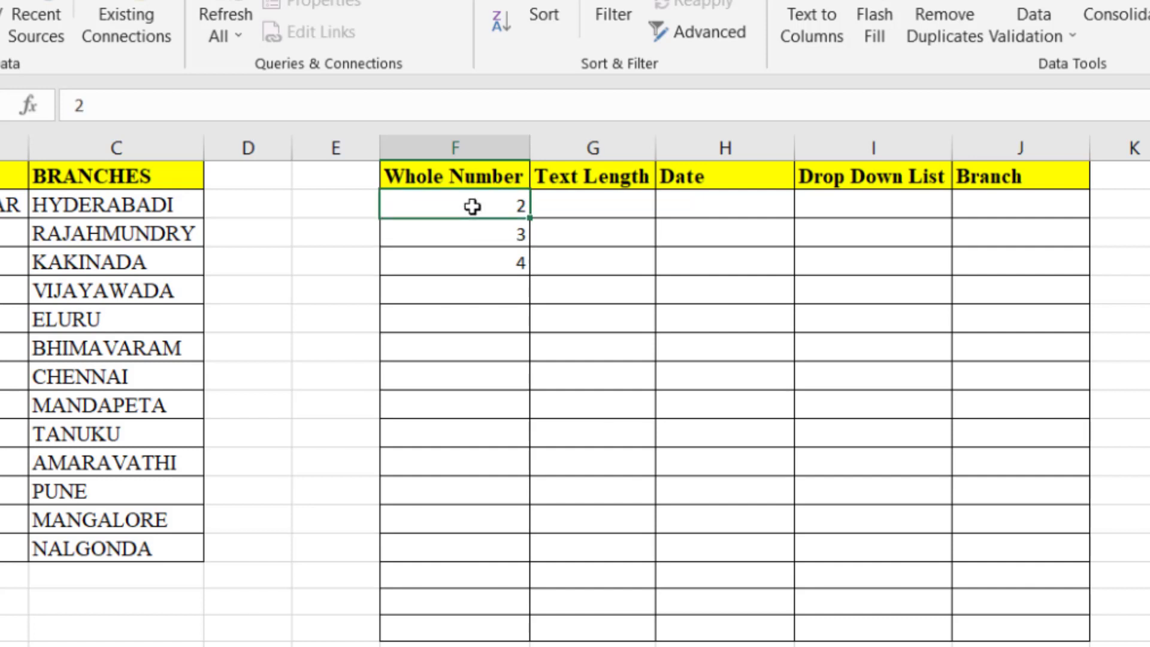
- Clear the test values from cells F2:F4 in the Whole Number column
key(shift+Down)
key(shift+Down)
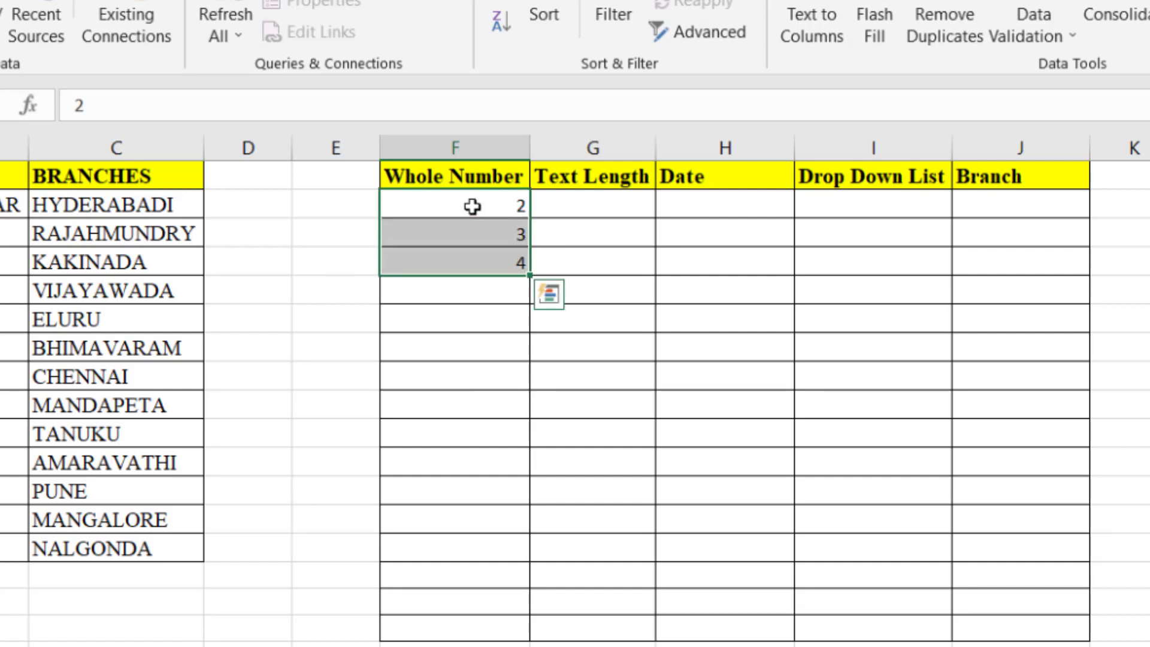
key(Delete)
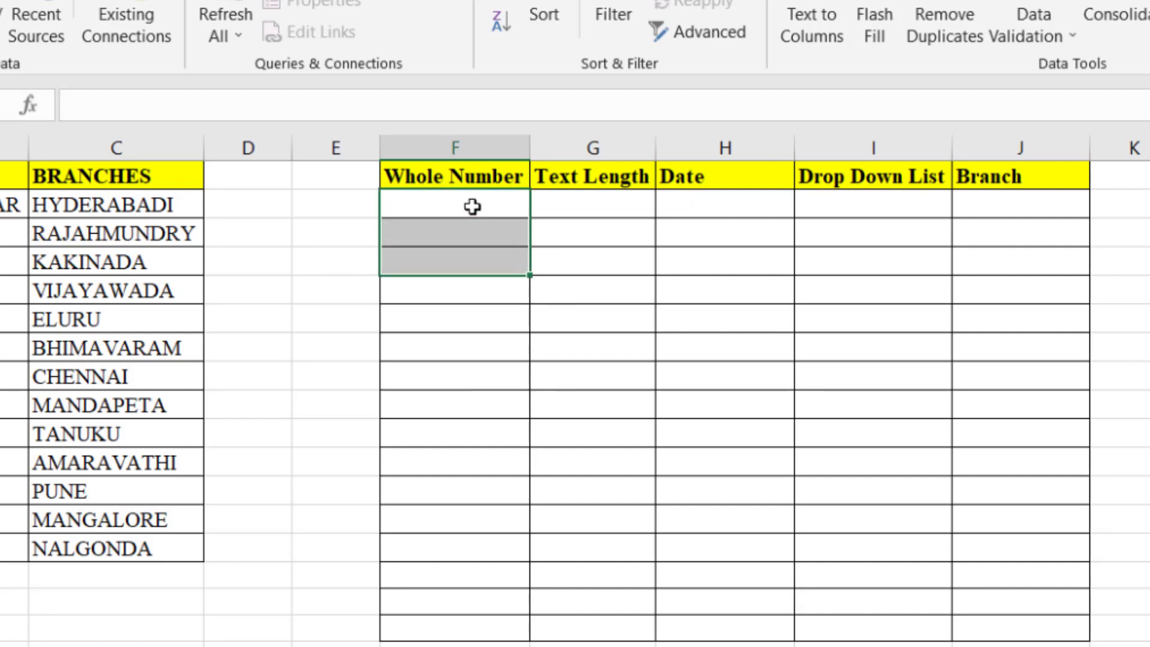
- Open the data validation settings for the empty Text Length cells G2:G17
click(600, 207)
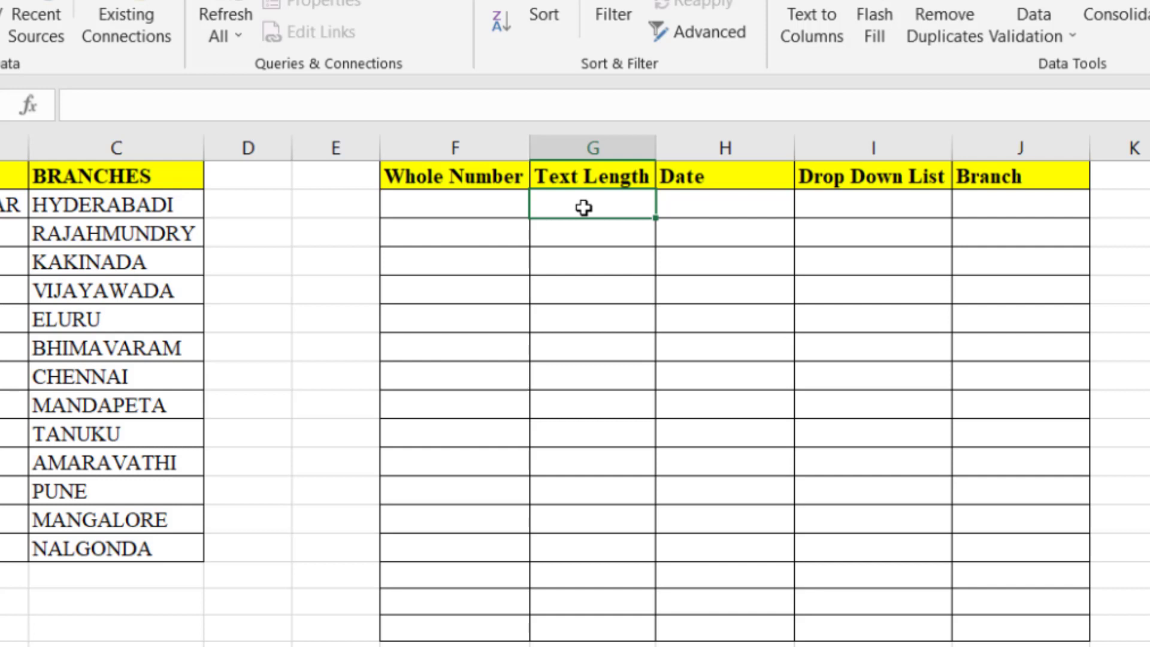
key(shift+Down)
key(shift+Down)
key(shift+Down)
key(shift+Down)
key(shift+Down)
key(shift+Down)
key(shift+Down)
key(shift+Down)
key(shift+Down)
key(shift+Down)
key(shift+Down)
key(shift+Down)
key(shift+Down)
key(shift+Down)
key(shift+Down)
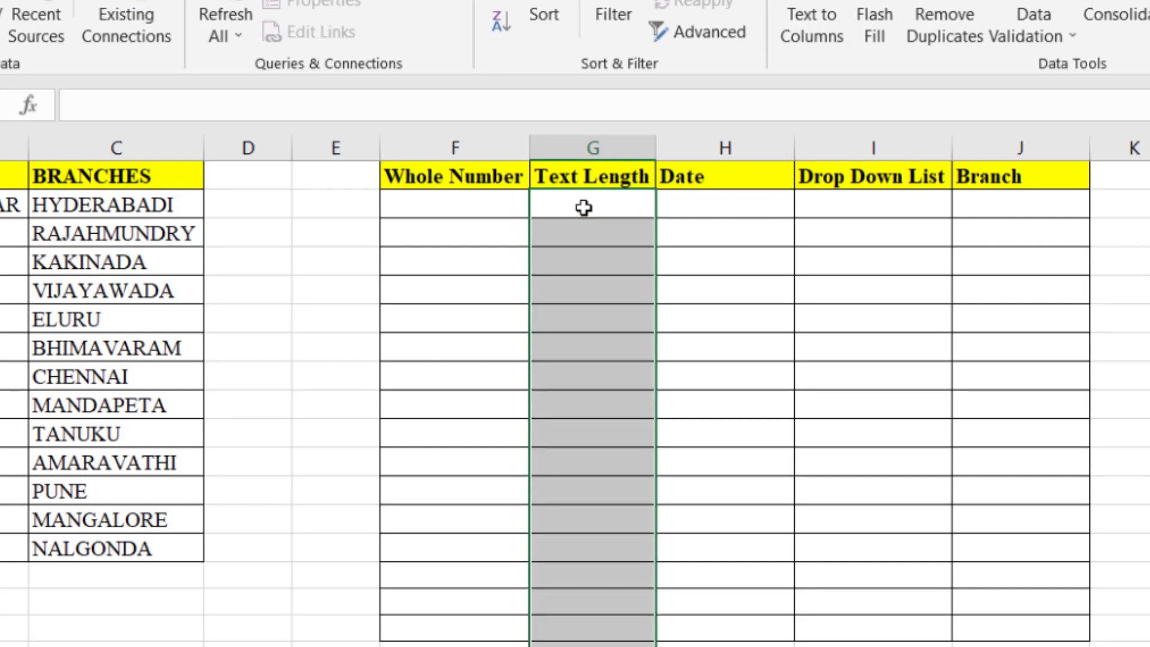
key(shift+Up)
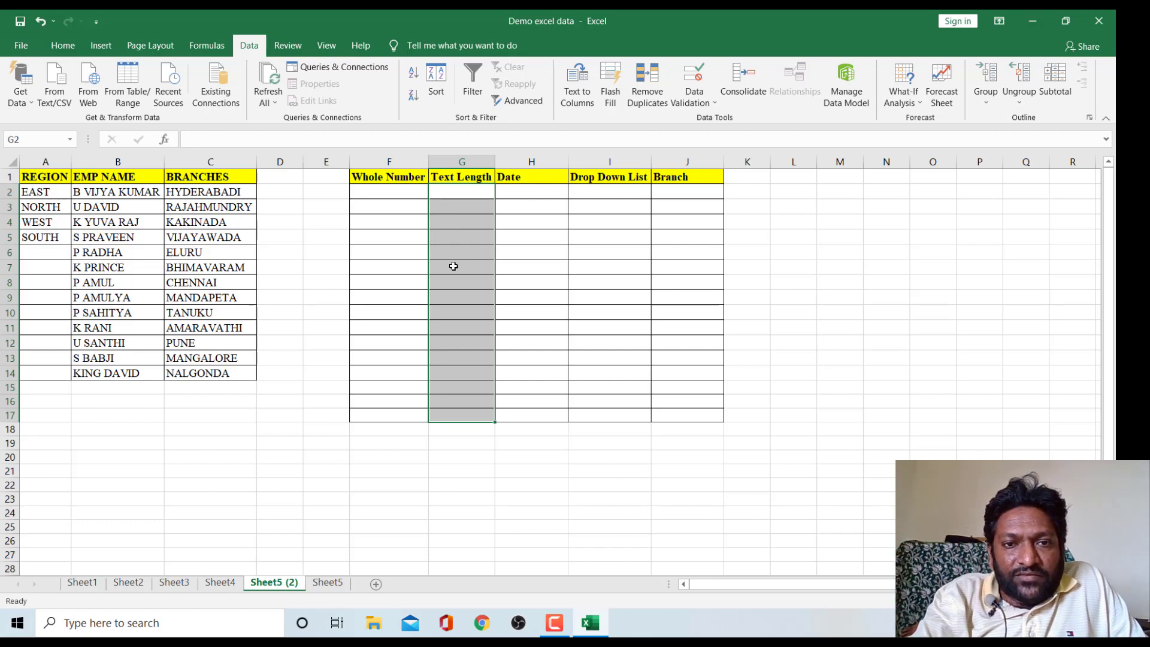
click(714, 103)
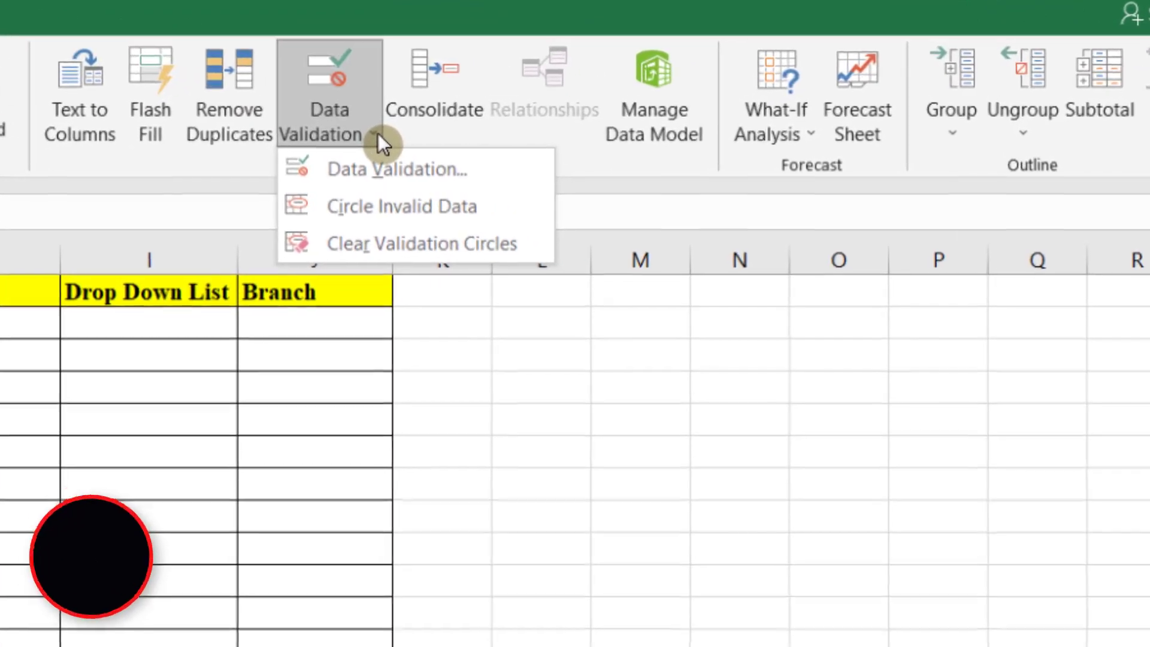
click(441, 169)
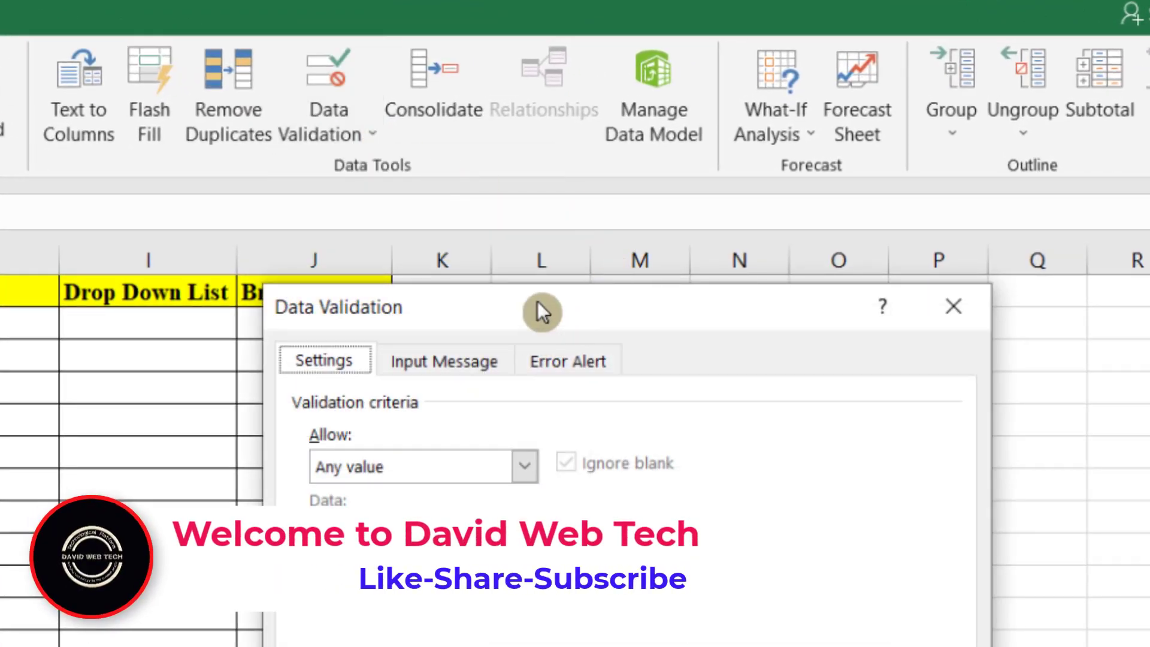
- Restrict the selected Text Length cells to a text length between a minimum of 3 and a maximum of 5
drag(537, 301, 557, 234)
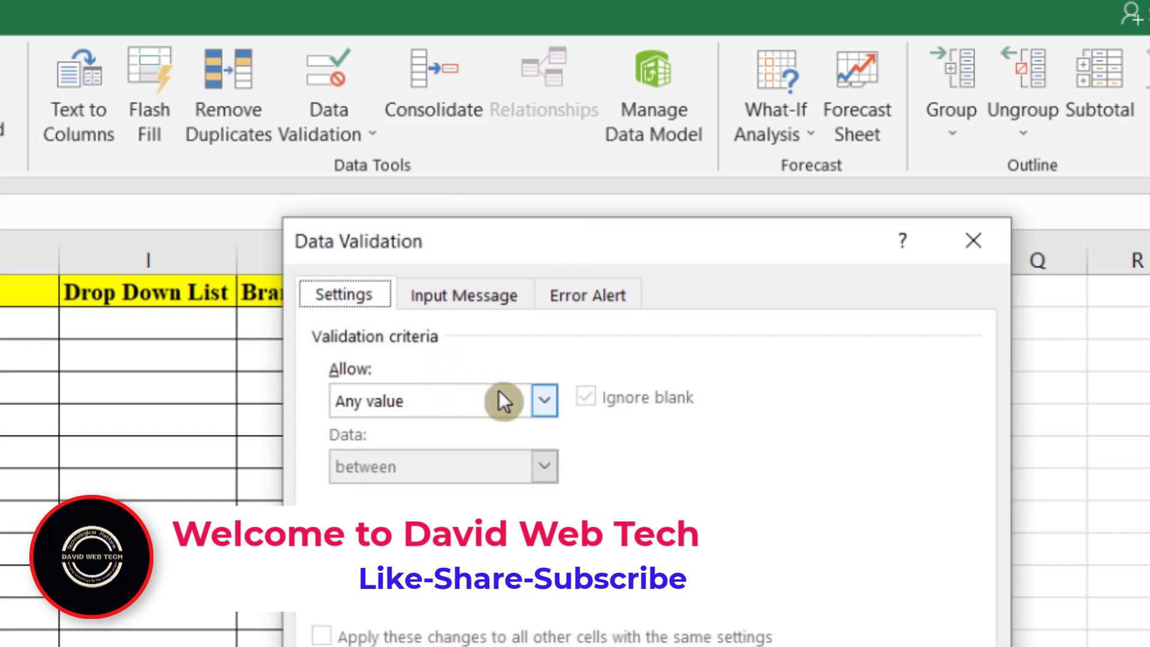
click(542, 402)
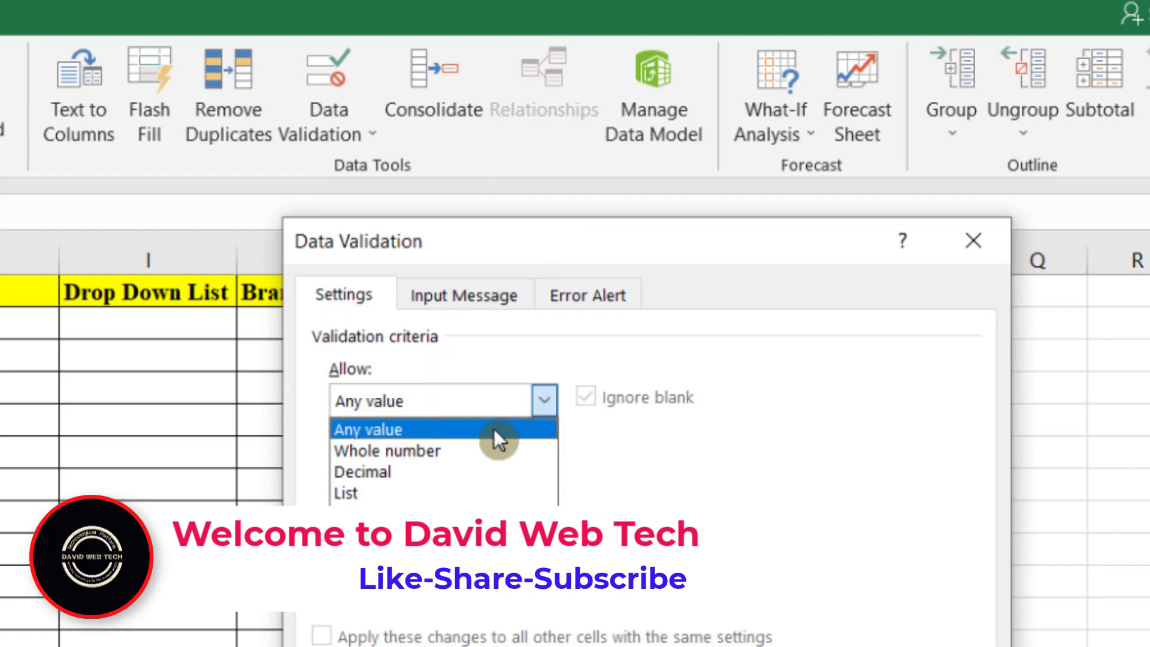
click(386, 554)
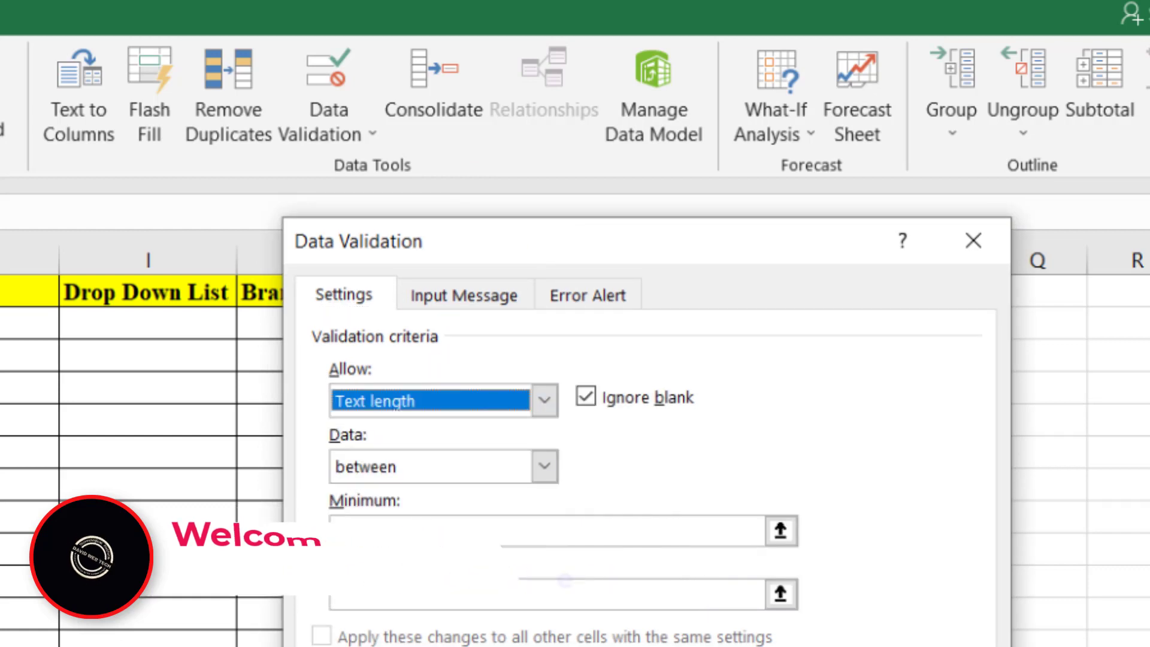
click(552, 468)
click(553, 467)
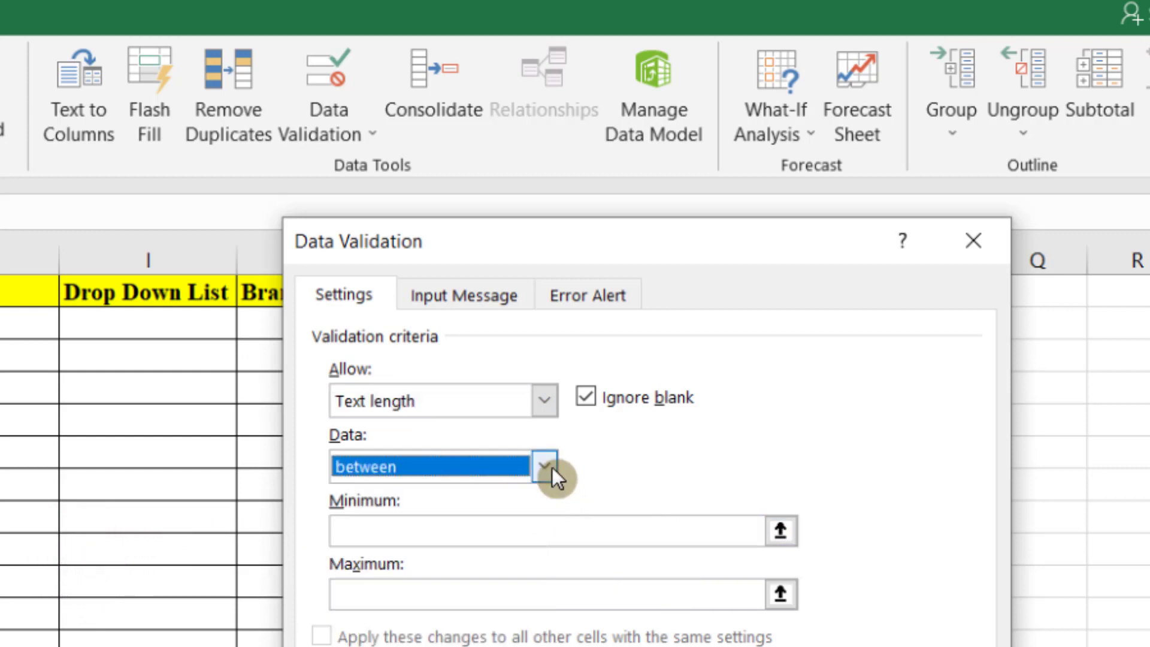
click(389, 533)
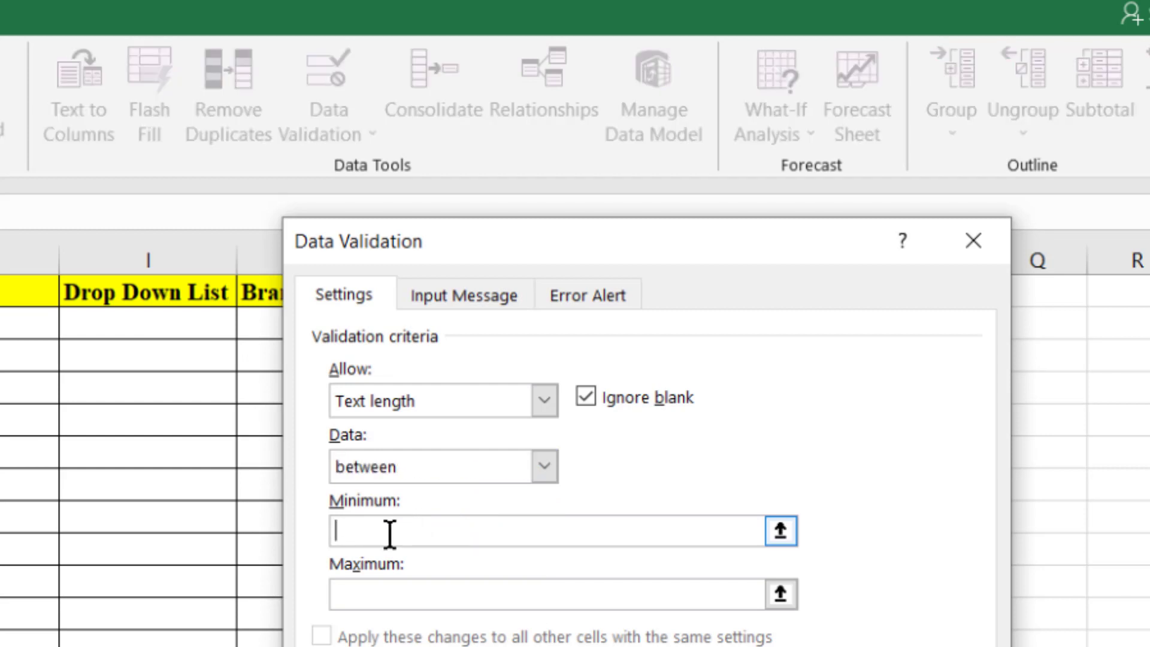
text(3)
click(377, 590)
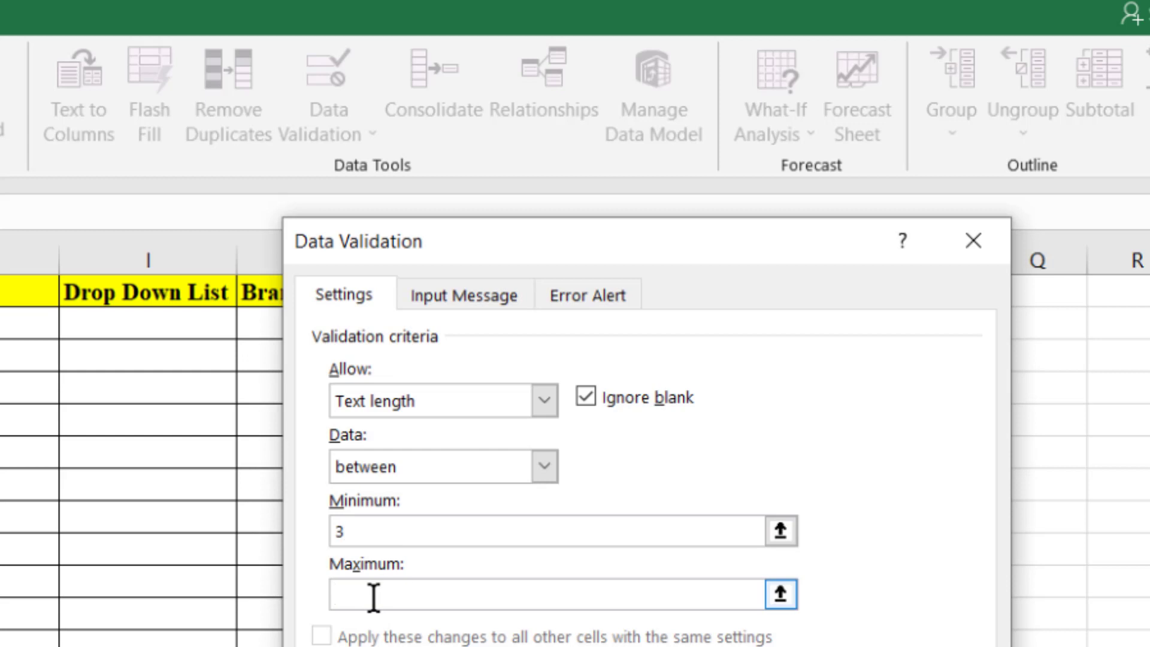
text(5)
key(Return)
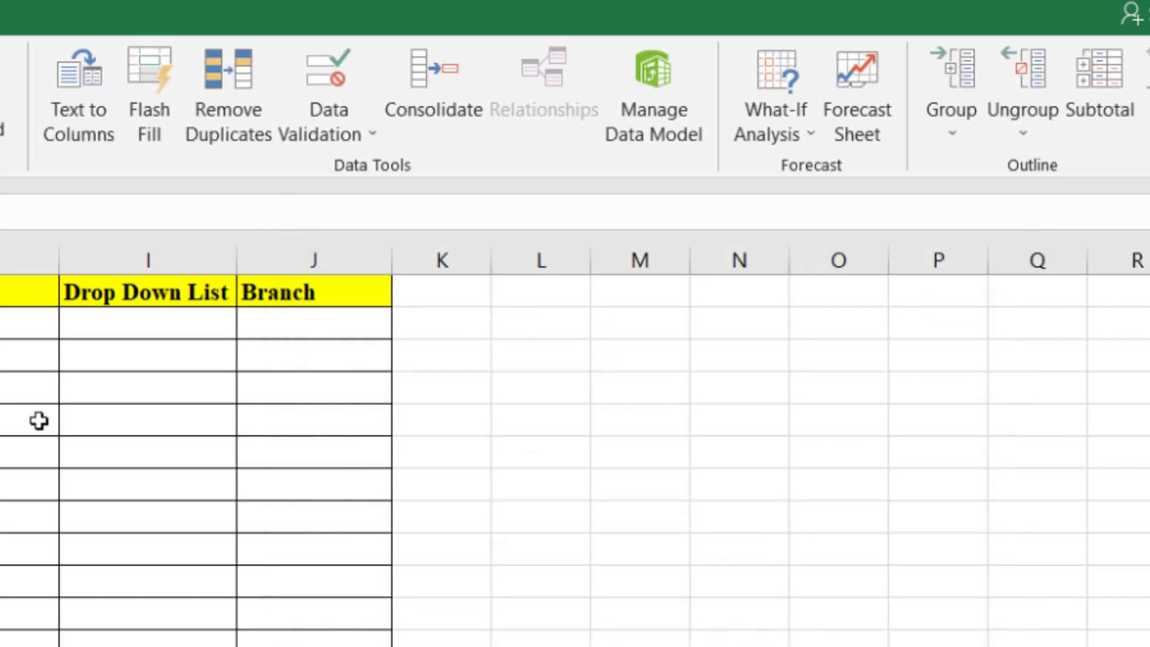
- Enter "yes" in cell G2 and "Jesus" in cell G3 of the Text Length column
click(317, 223)
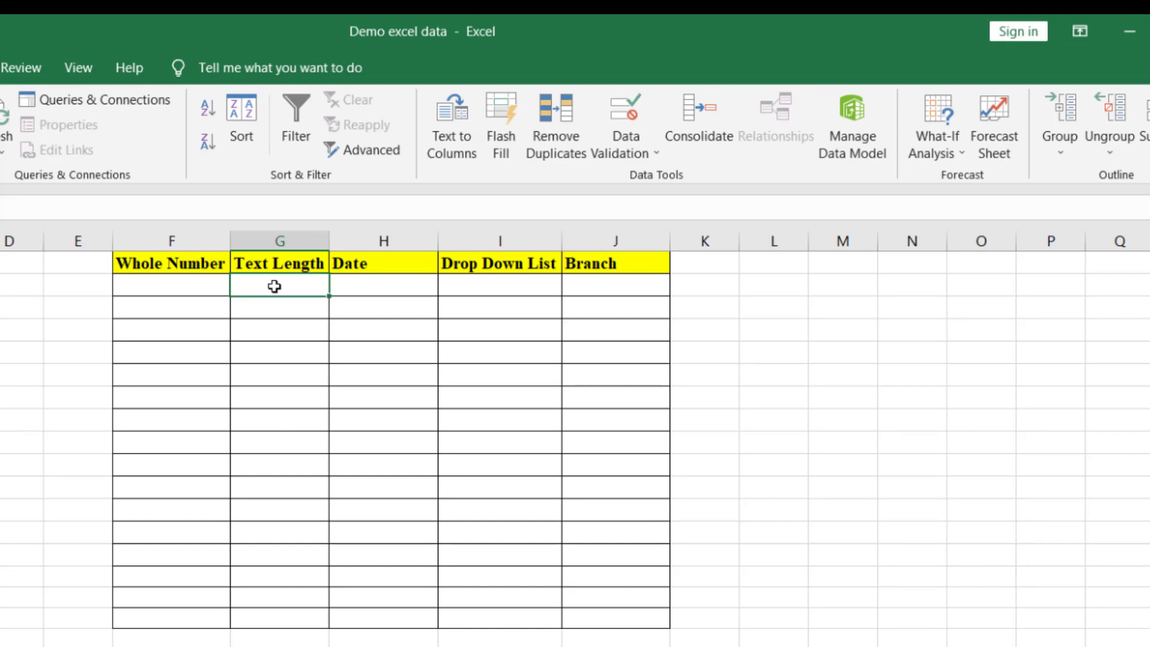
text(yes)
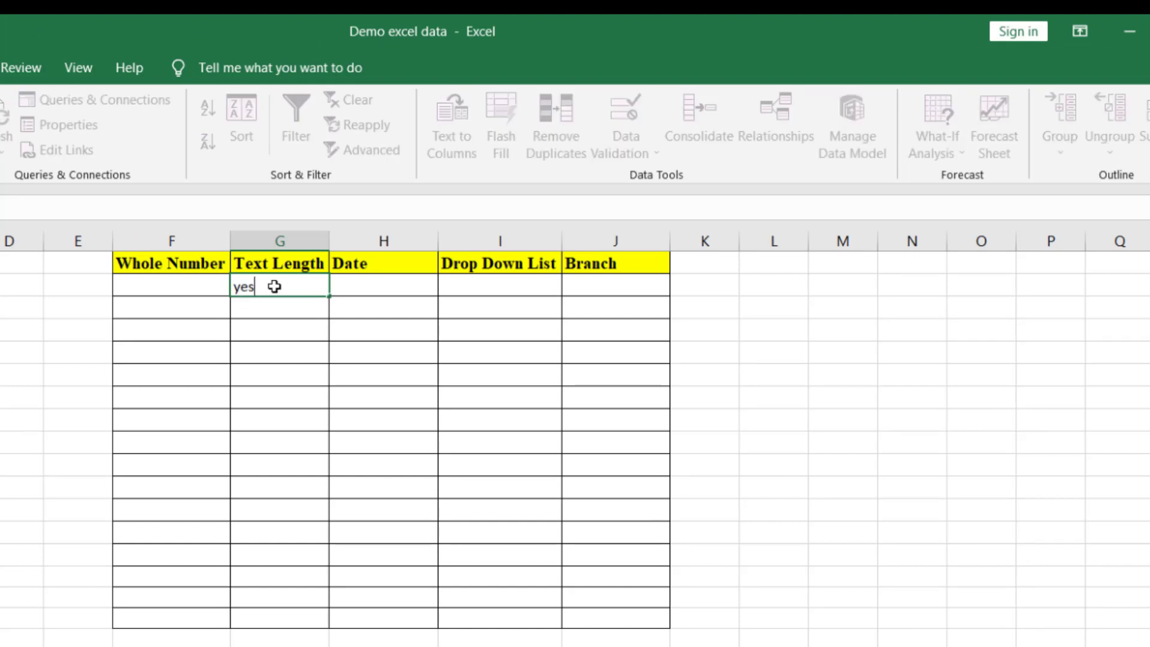
key(Return)
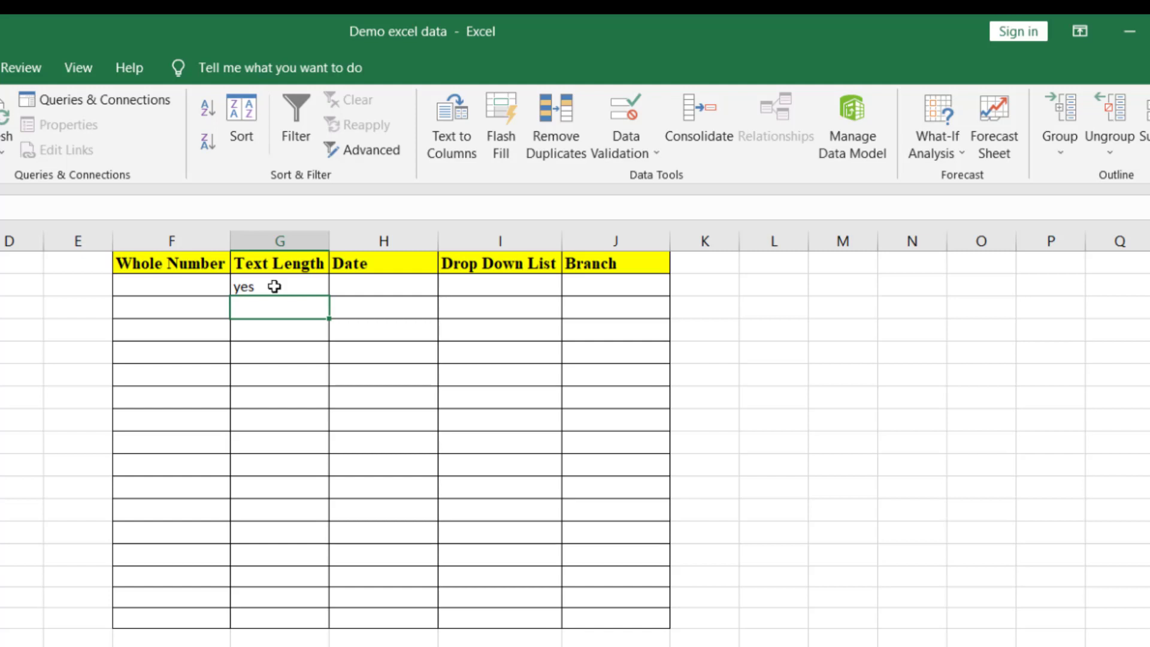
text(Jesus)
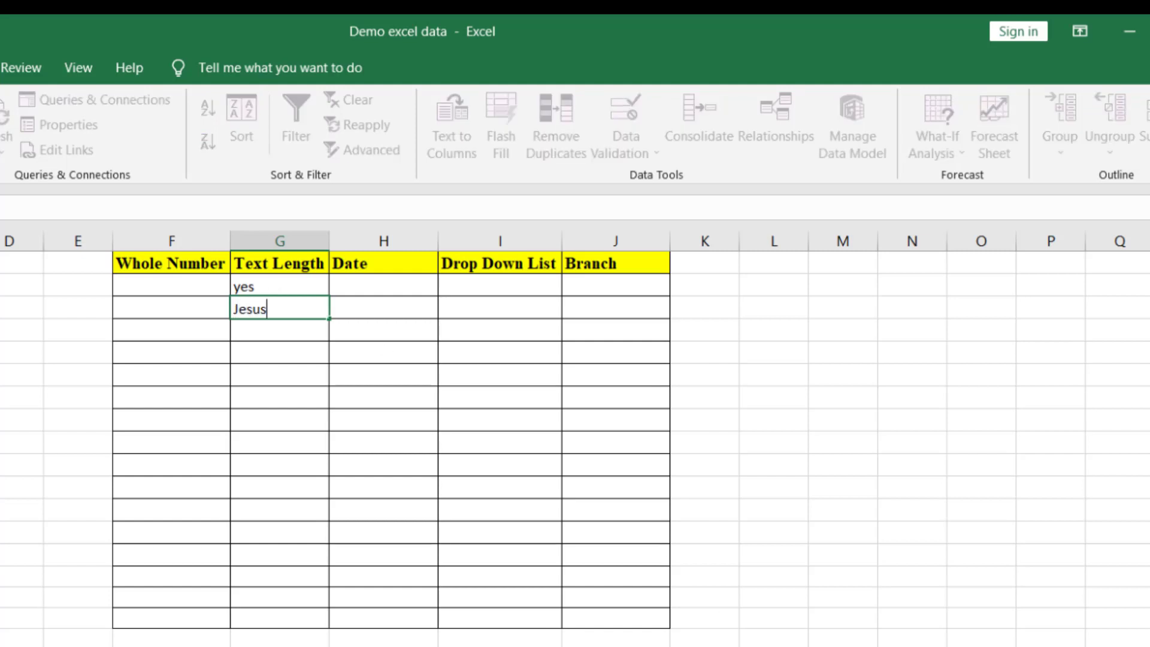
key(Return)
- Test the text length rule by trying to enter "no" and an overlong name in cell G4, cancelling each entry
text(no)
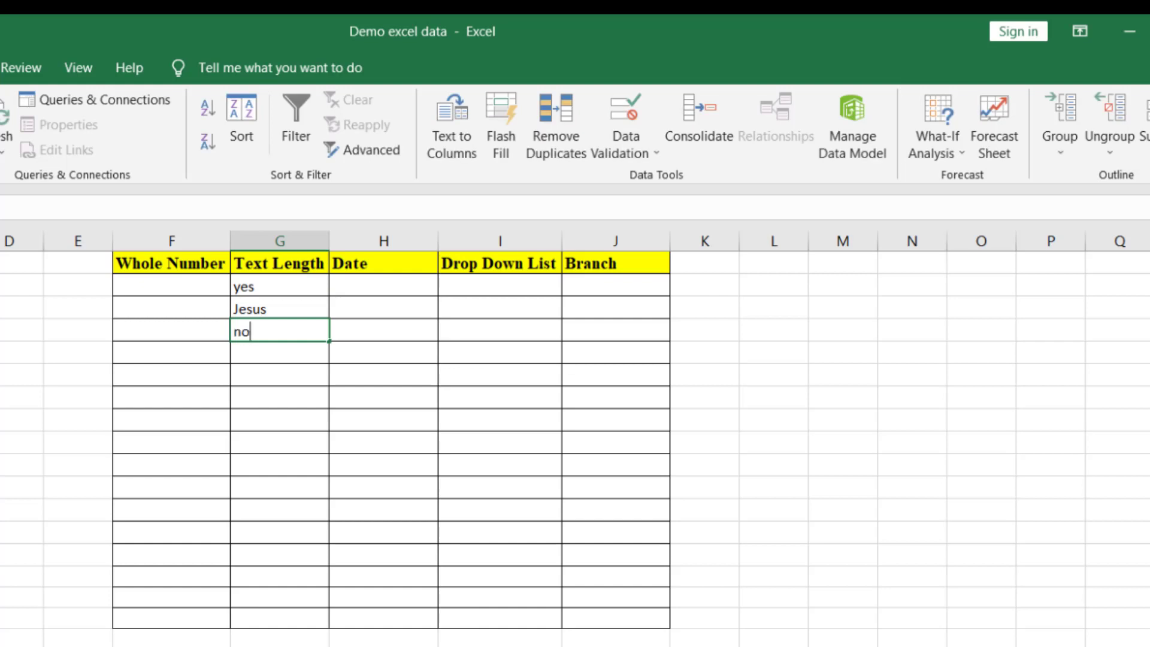
key(Return)
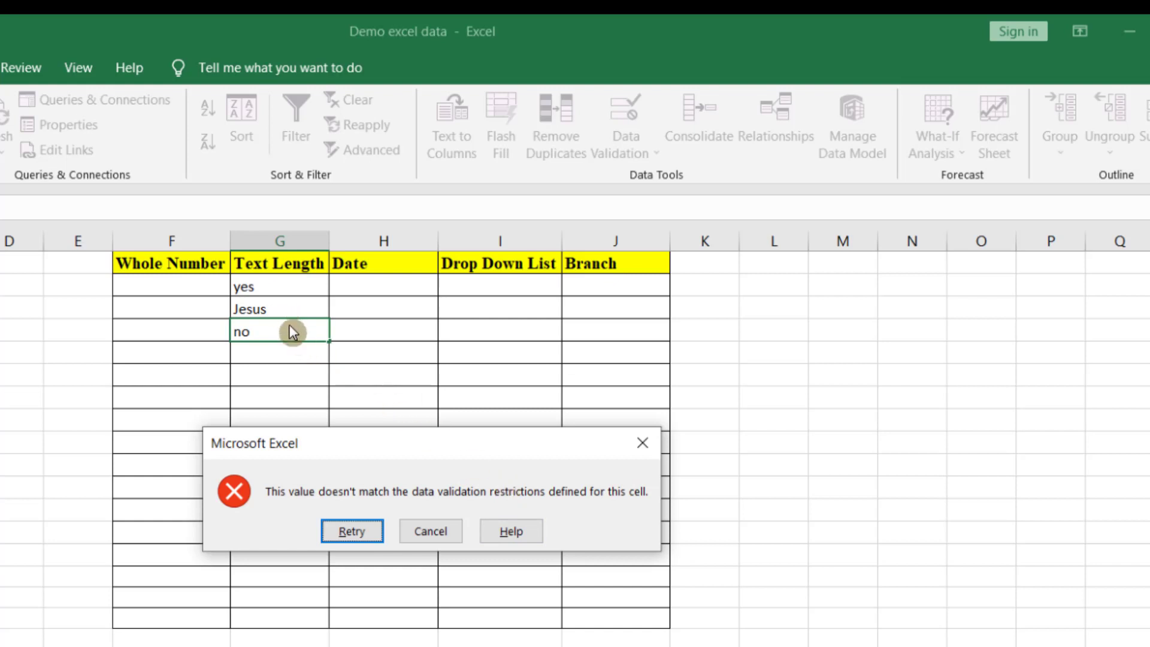
click(442, 529)
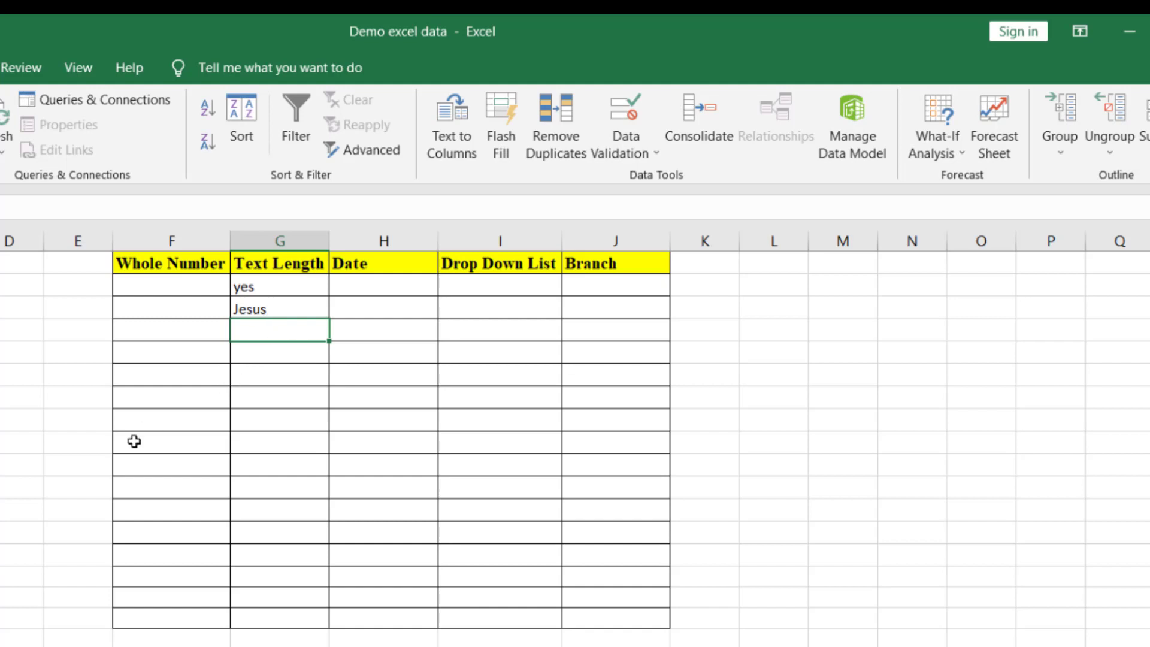
text(david)
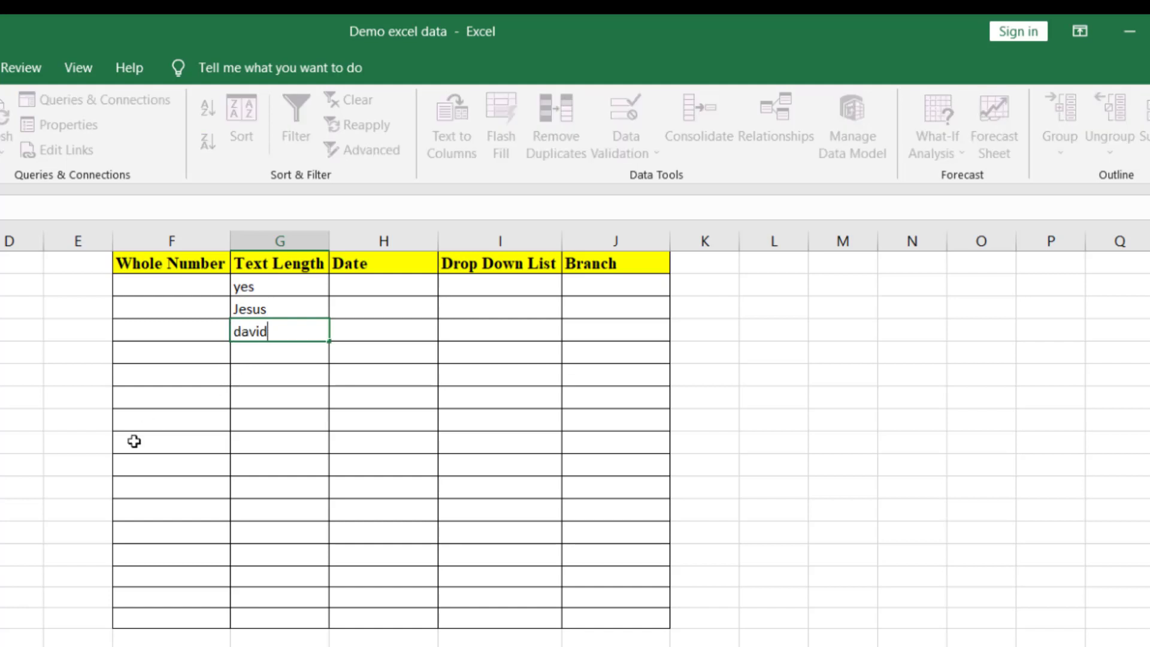
text(kin g)
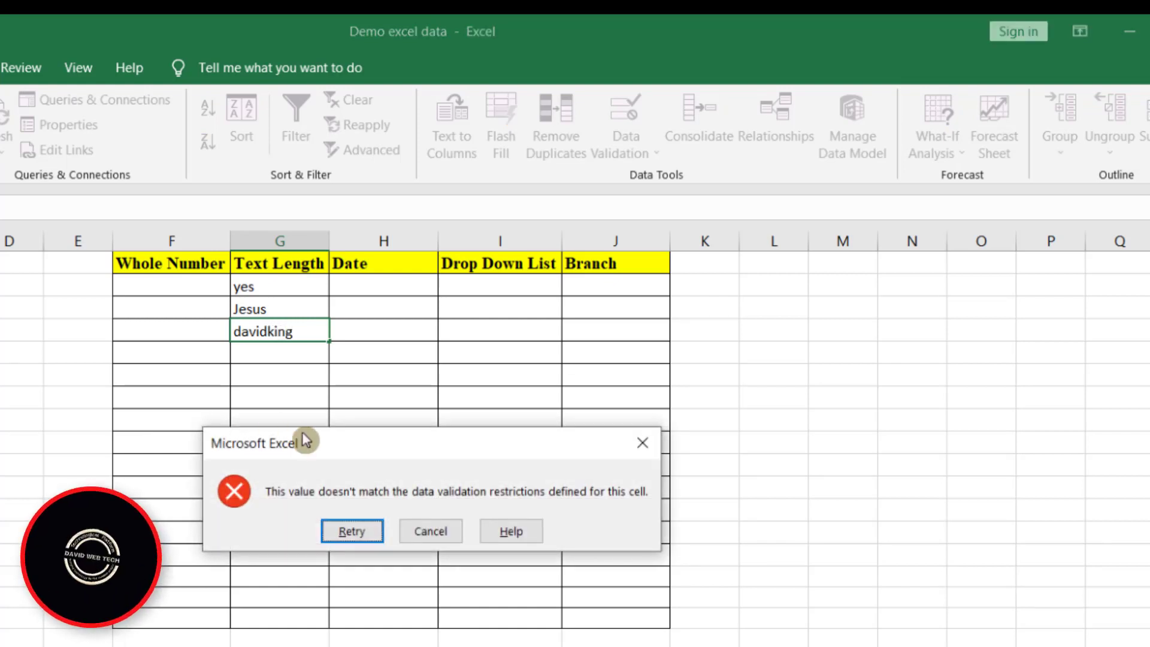
click(432, 538)
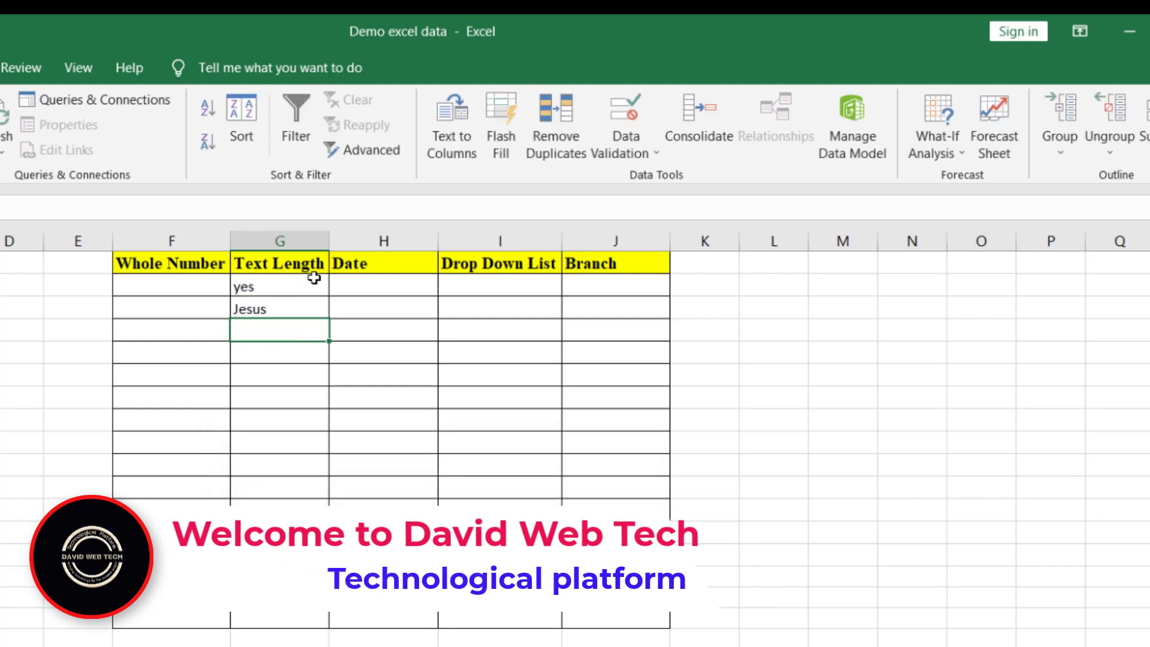
click(279, 285)
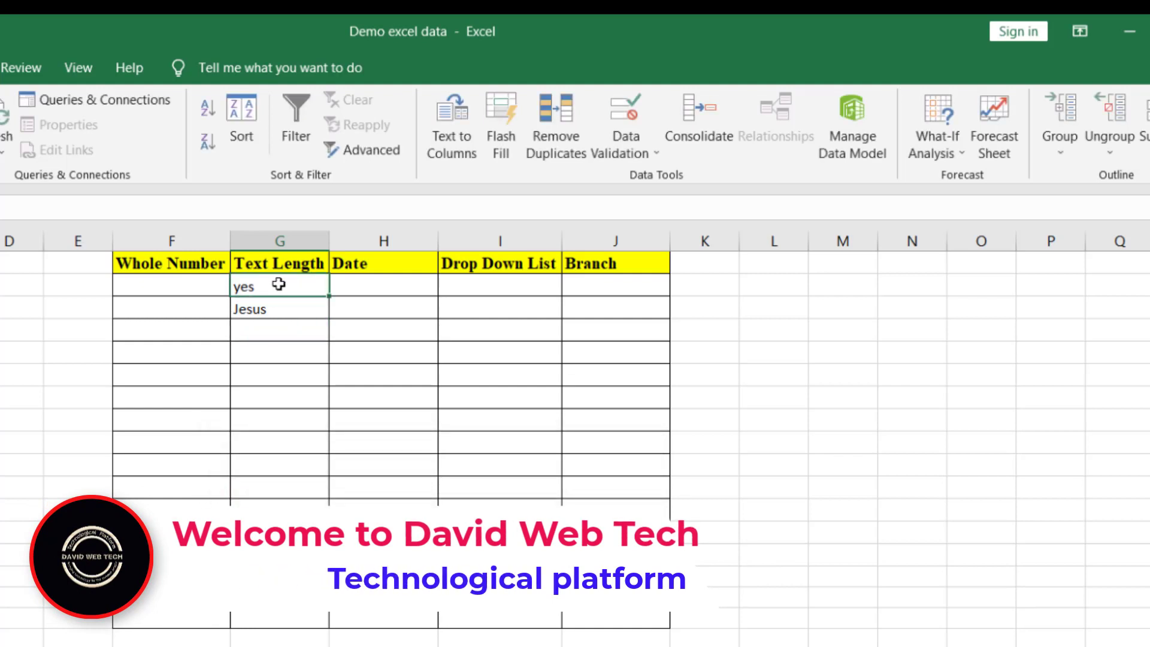
click(272, 308)
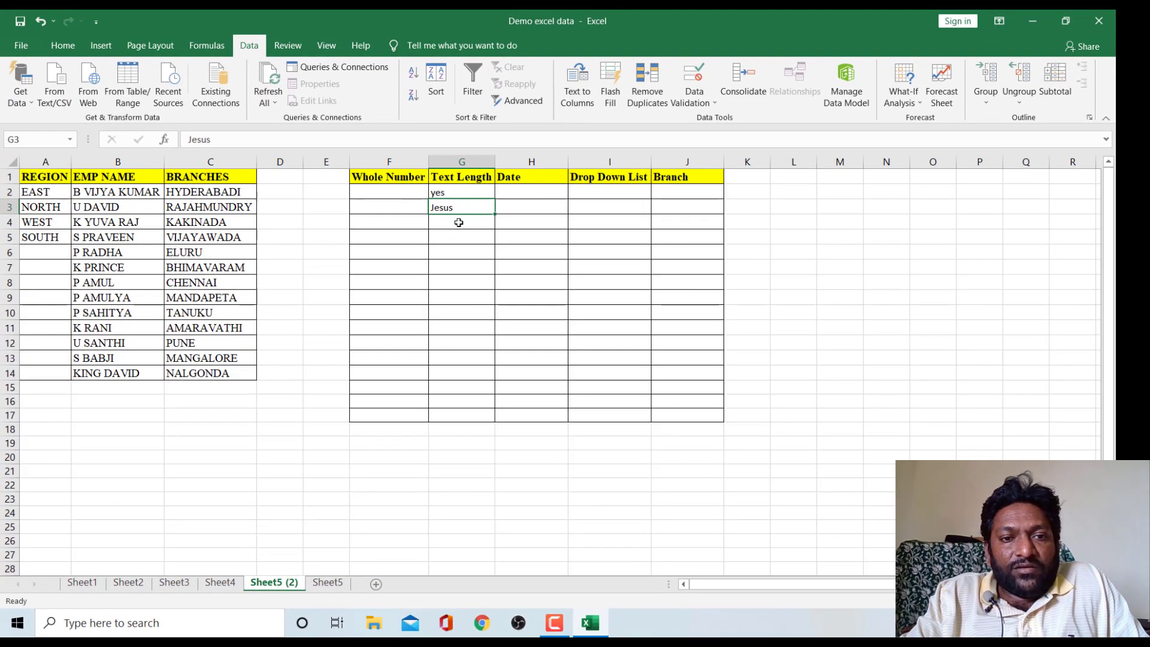
- Open the data validation settings for the empty Date cells H2:H17
click(524, 191)
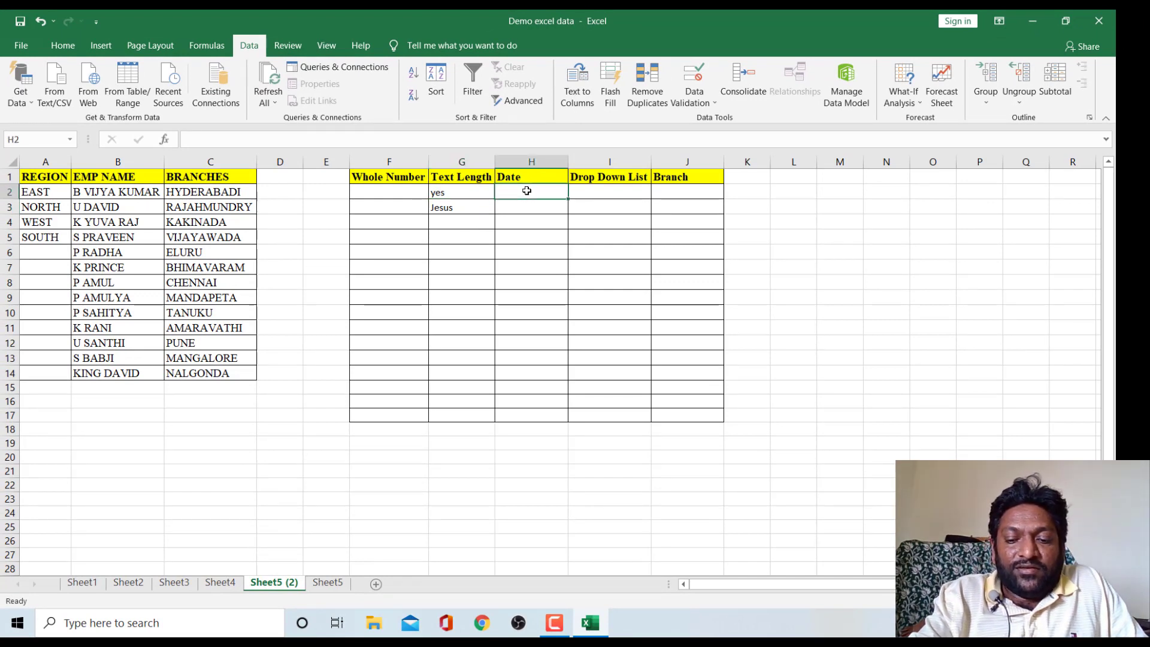
key(shift+Down)
key(shift+Down)
key(shift+Down)
key(shift+Down)
key(shift+Down)
key(shift+Down)
key(shift+Down)
key(shift+Down)
key(shift+Down)
key(shift+Down)
key(shift+Down)
key(shift+Down)
key(shift+Down)
key(shift+Down)
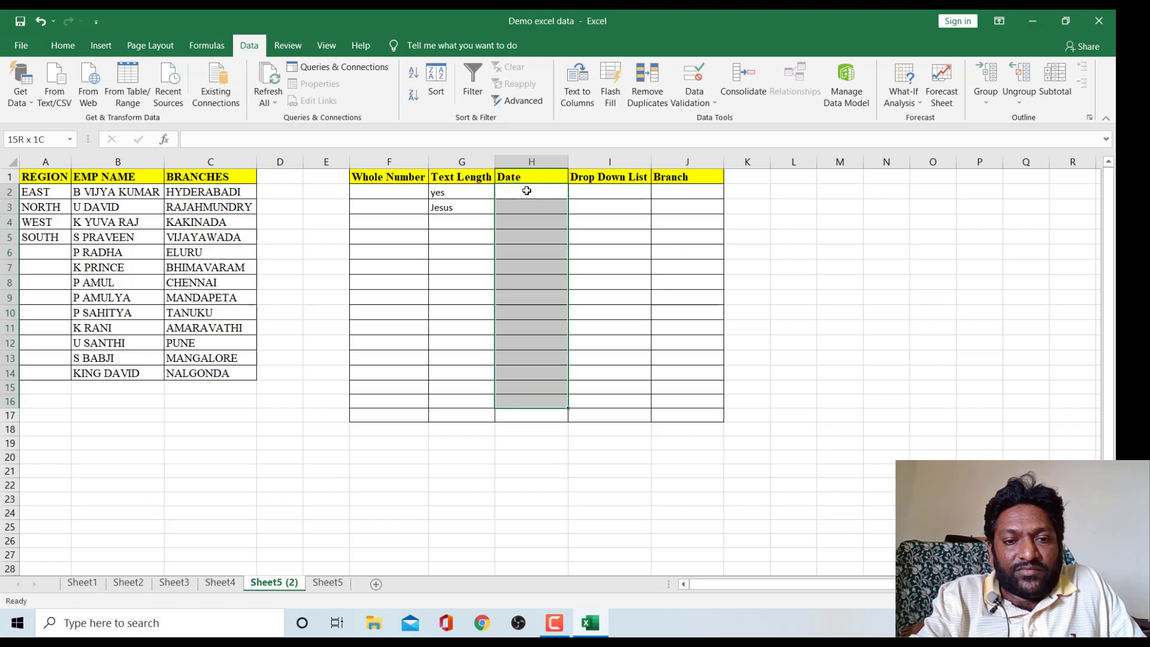
key(shift+Down)
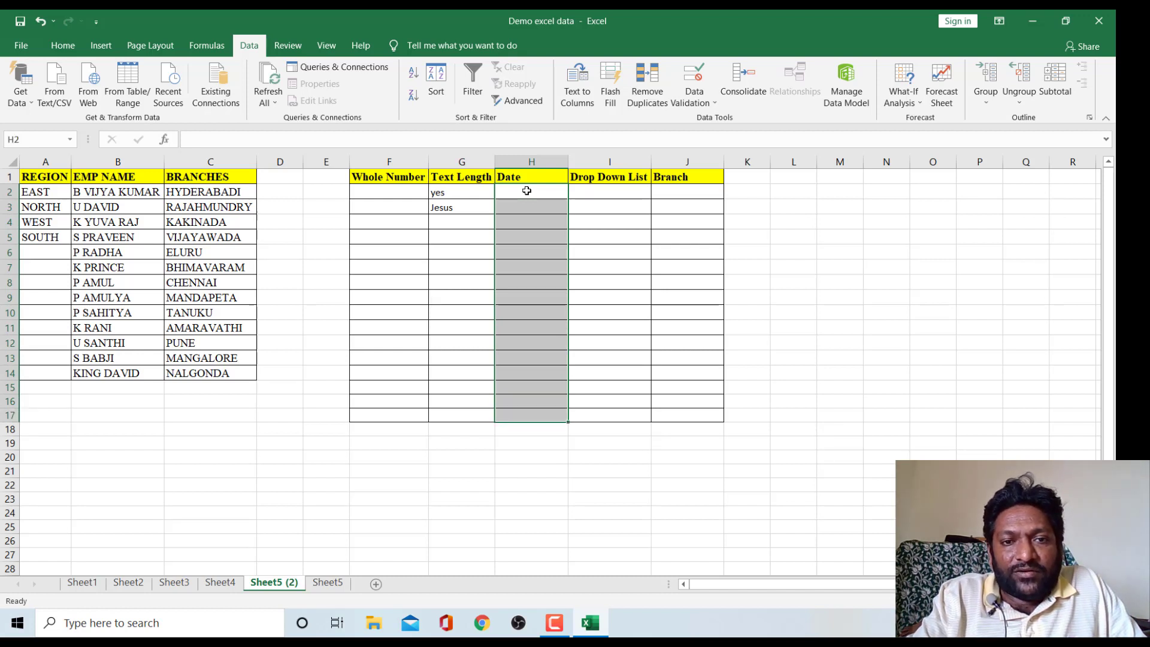
click(715, 103)
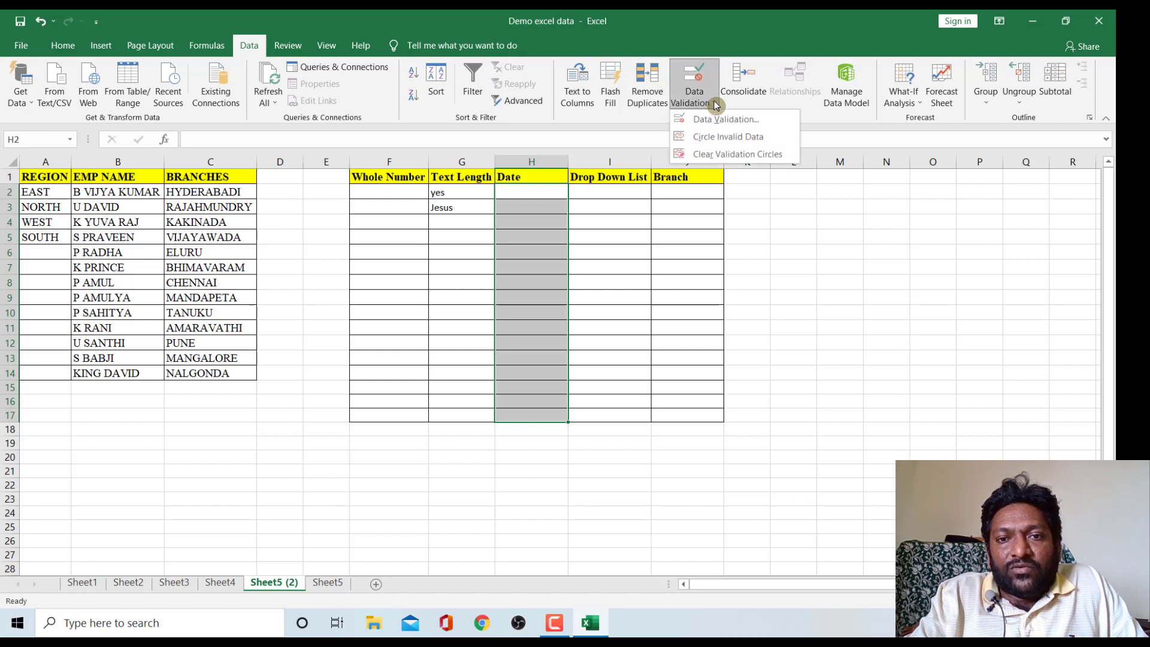
click(720, 118)
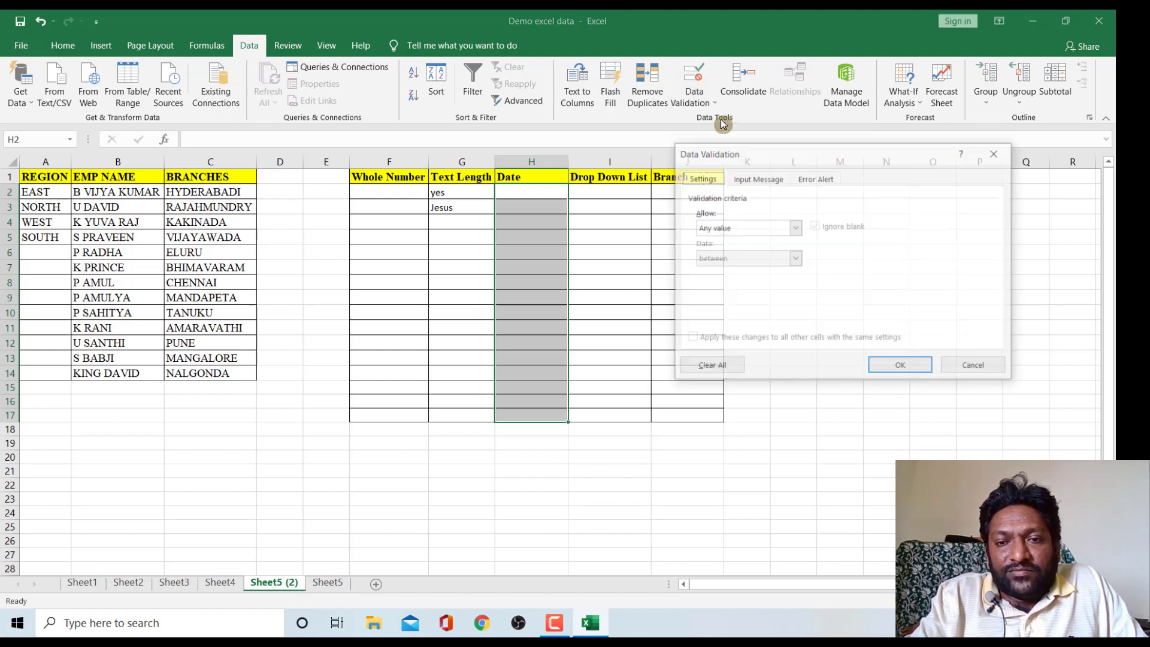
- Set the validation of the selected Date cells to allow dates between two limits, with start date 01/01/2001
click(797, 228)
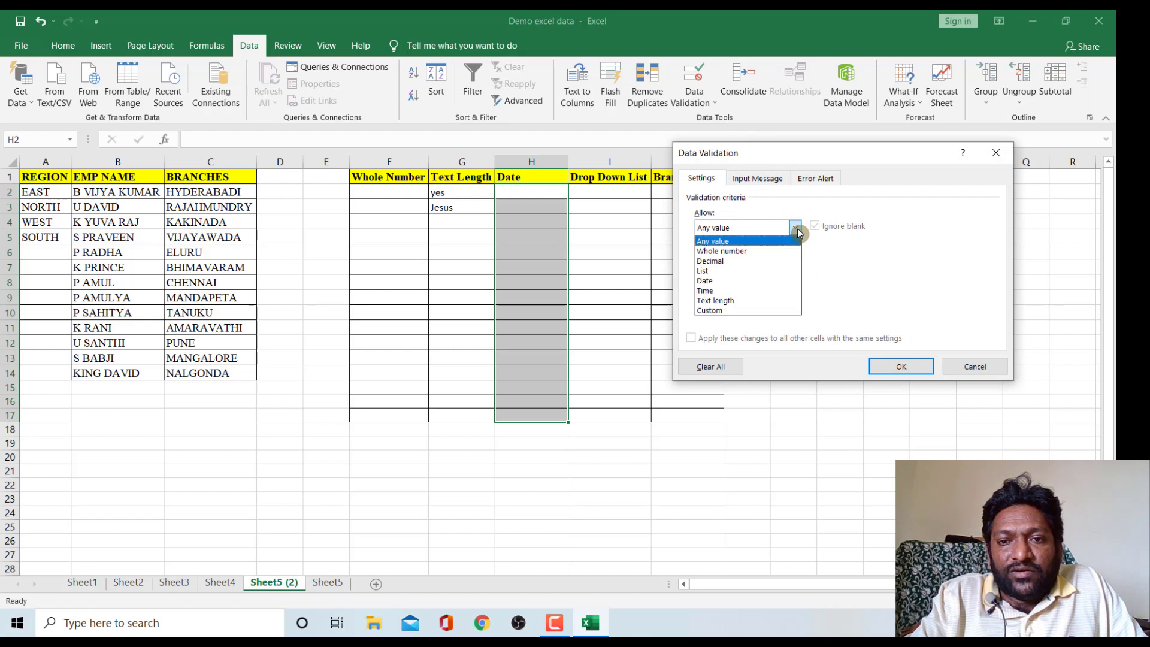
click(731, 283)
click(731, 288)
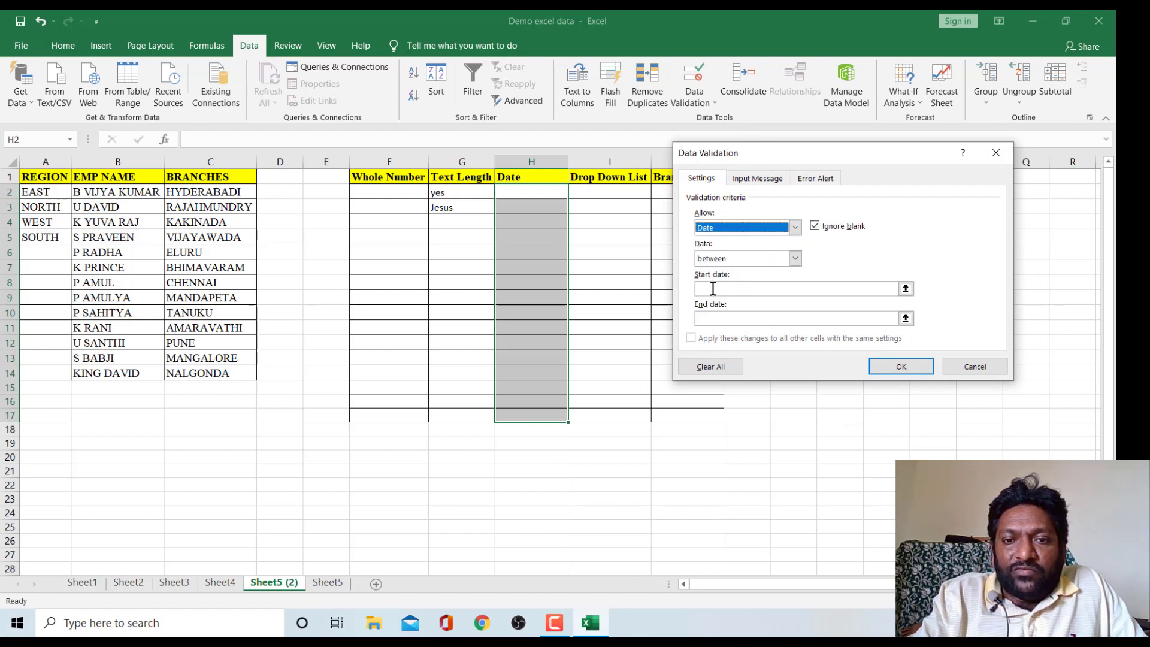
text(0)
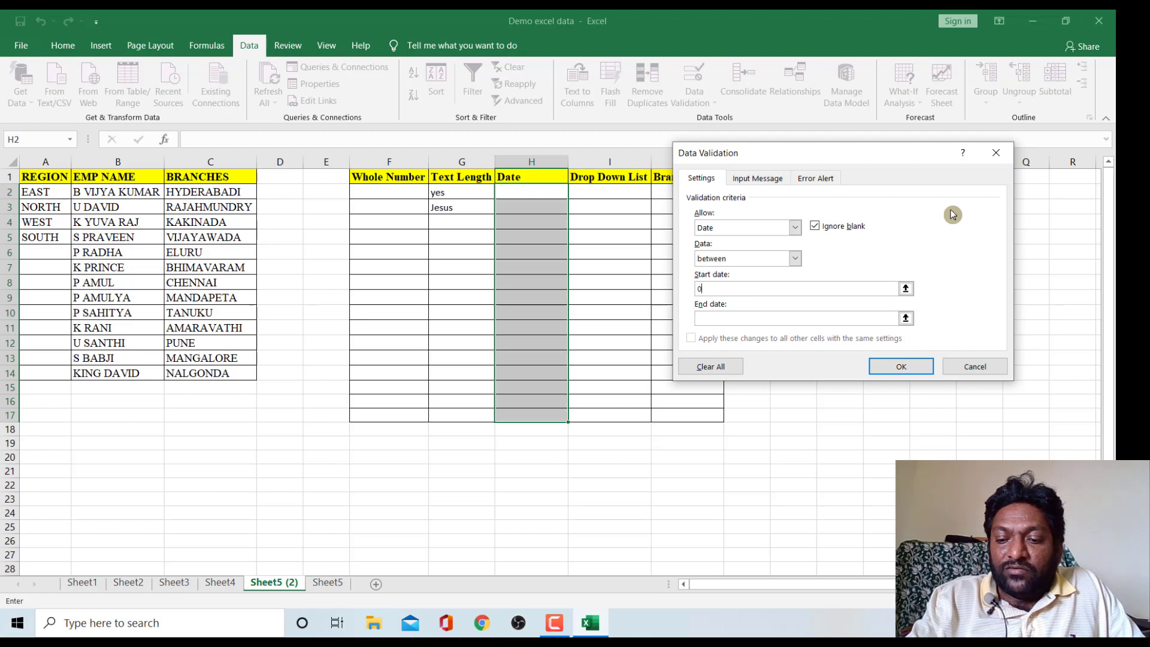
text(1/0)
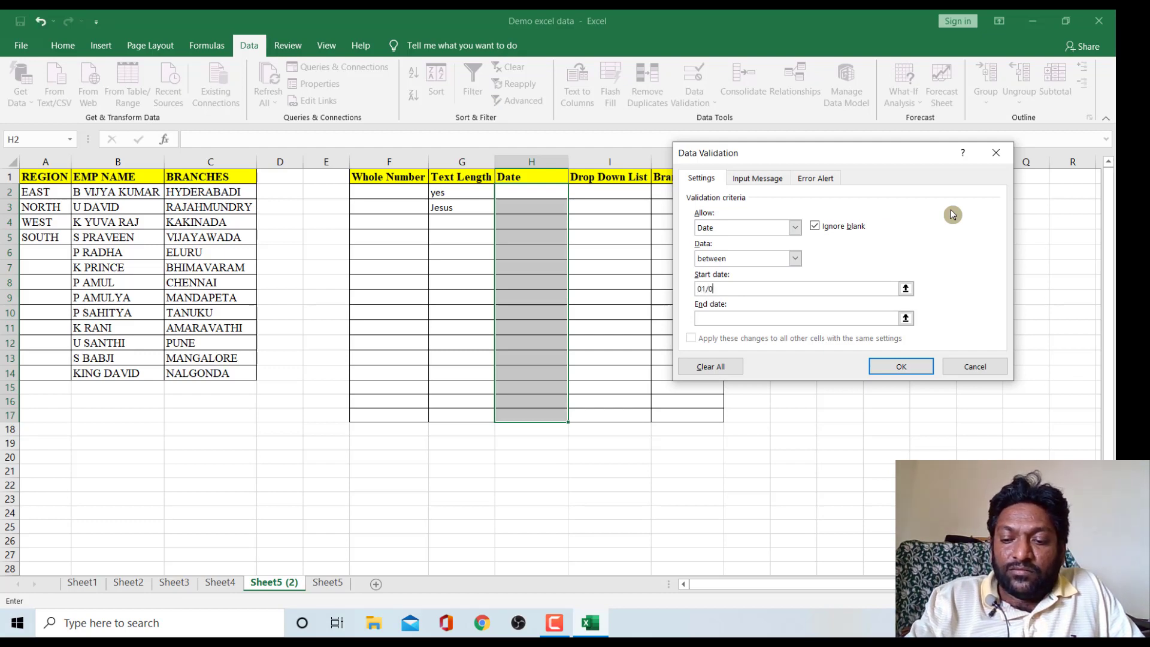
text(1/2001)
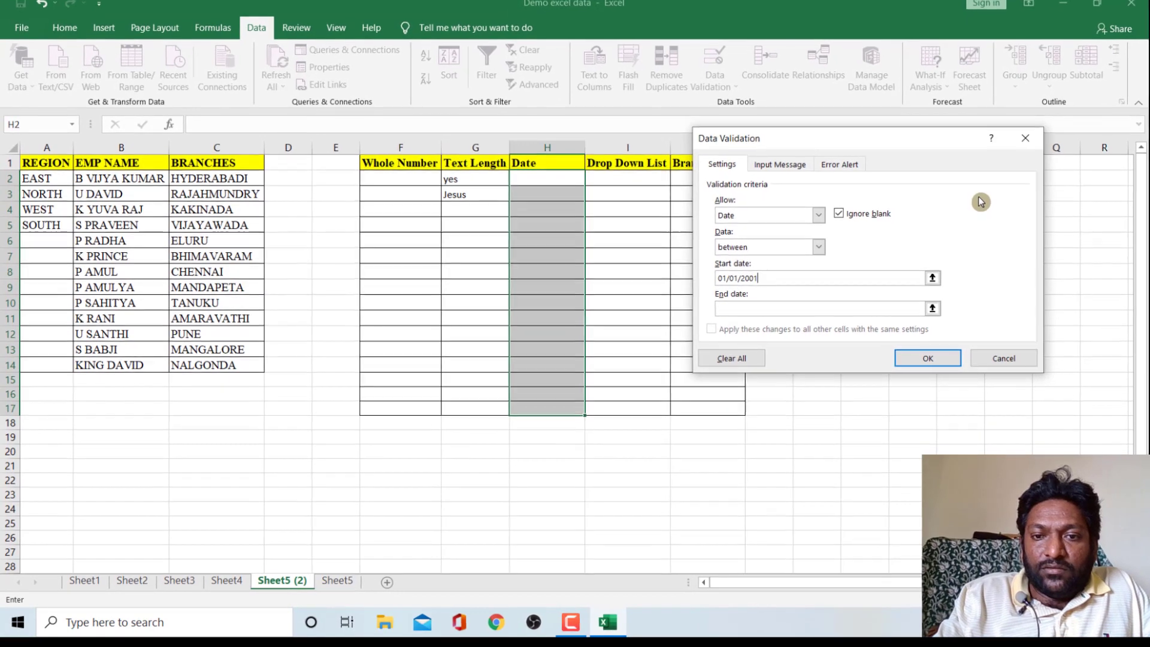
key(BackSpace)
key(BackSpace)
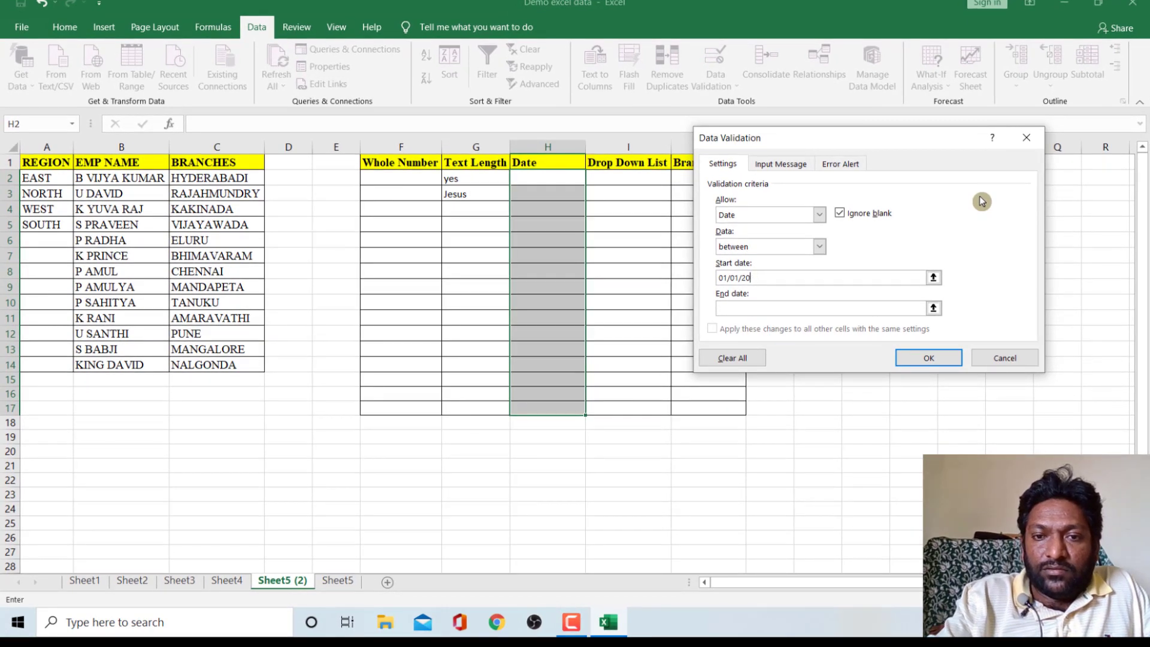
text(20)
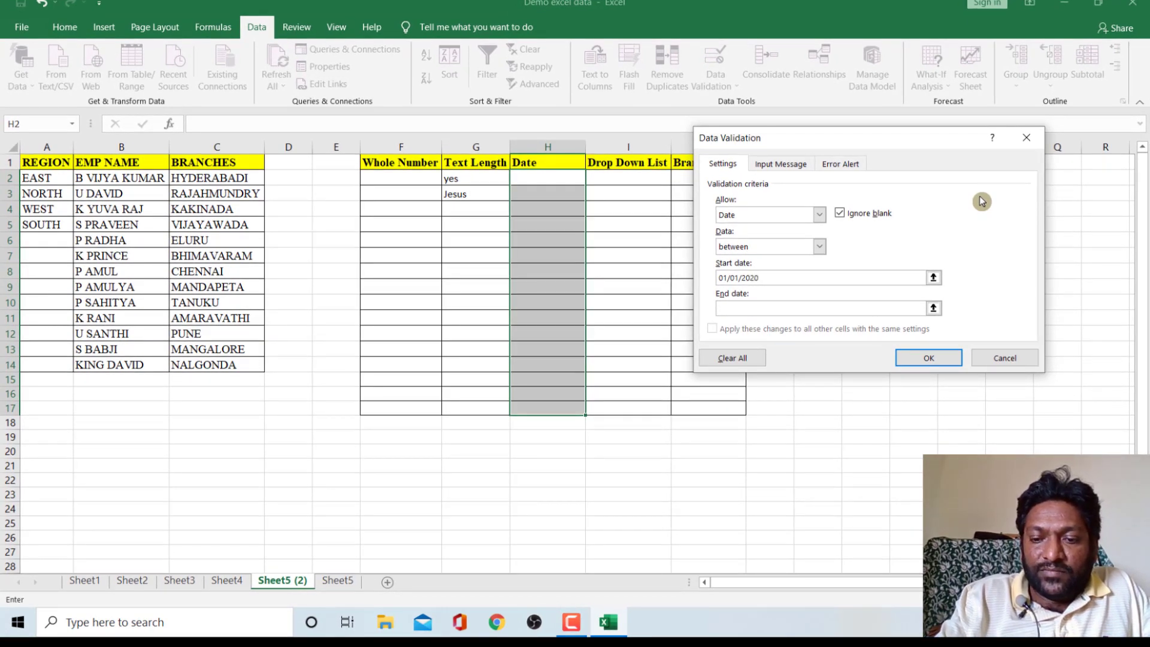
key(BackSpace)
key(BackSpace)
text(01)
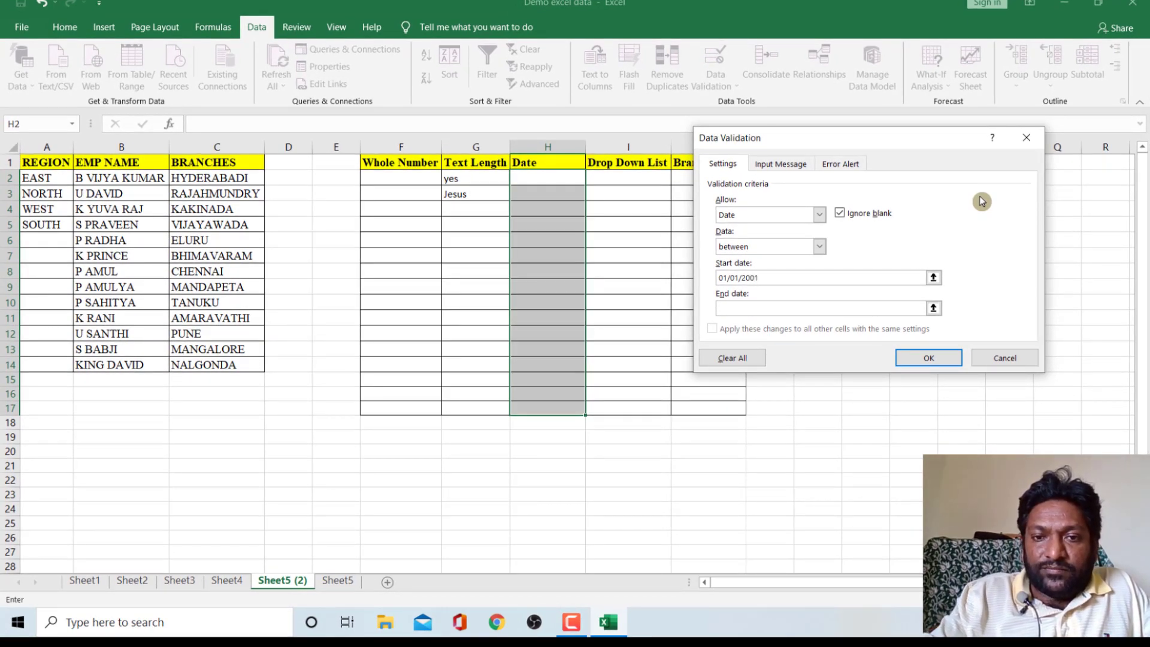
- Set the end date of the Date validation rule to 30/12/2002 and apply the rule
click(776, 310)
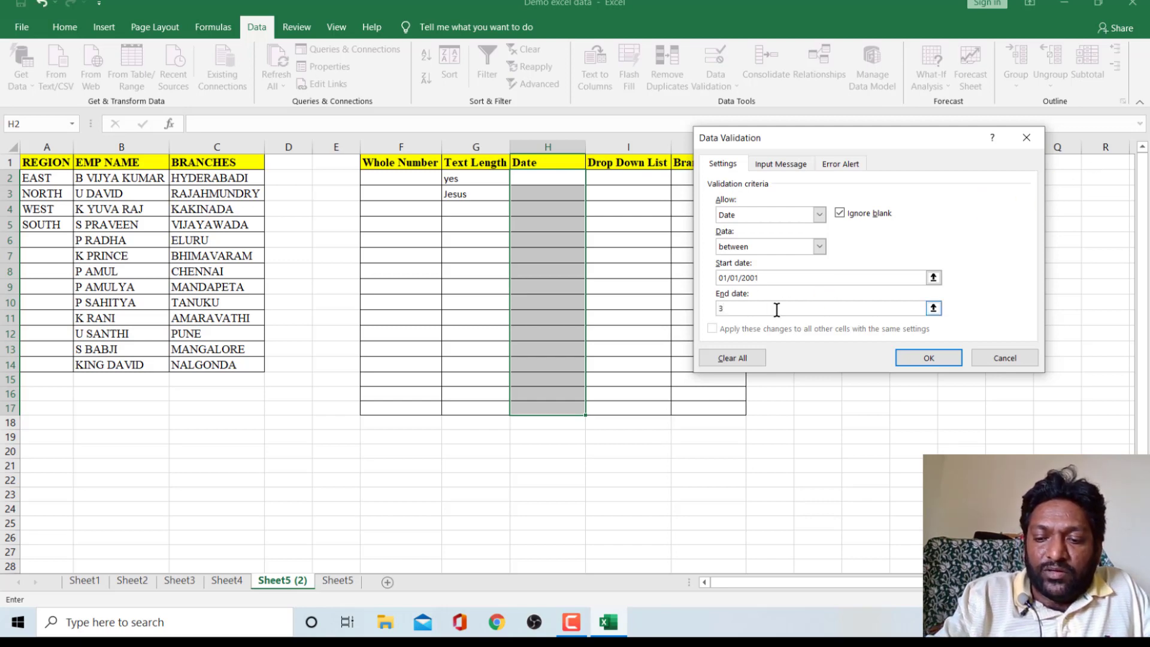
text(31)
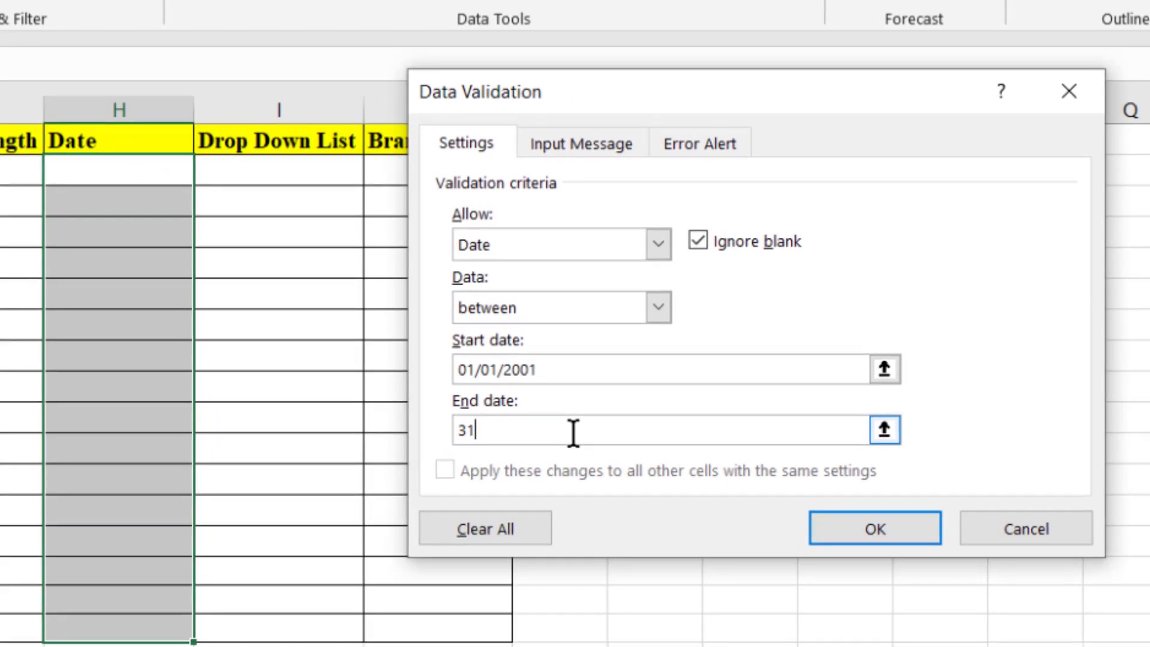
key(BackSpace)
text(0/12)
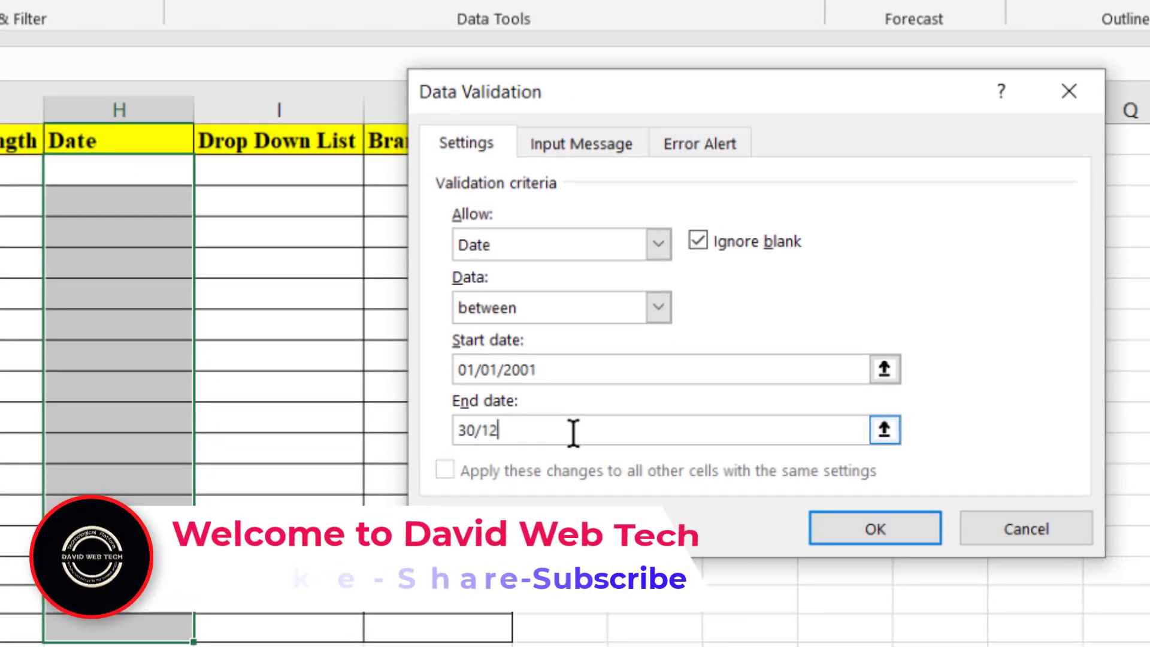
text(/2002)
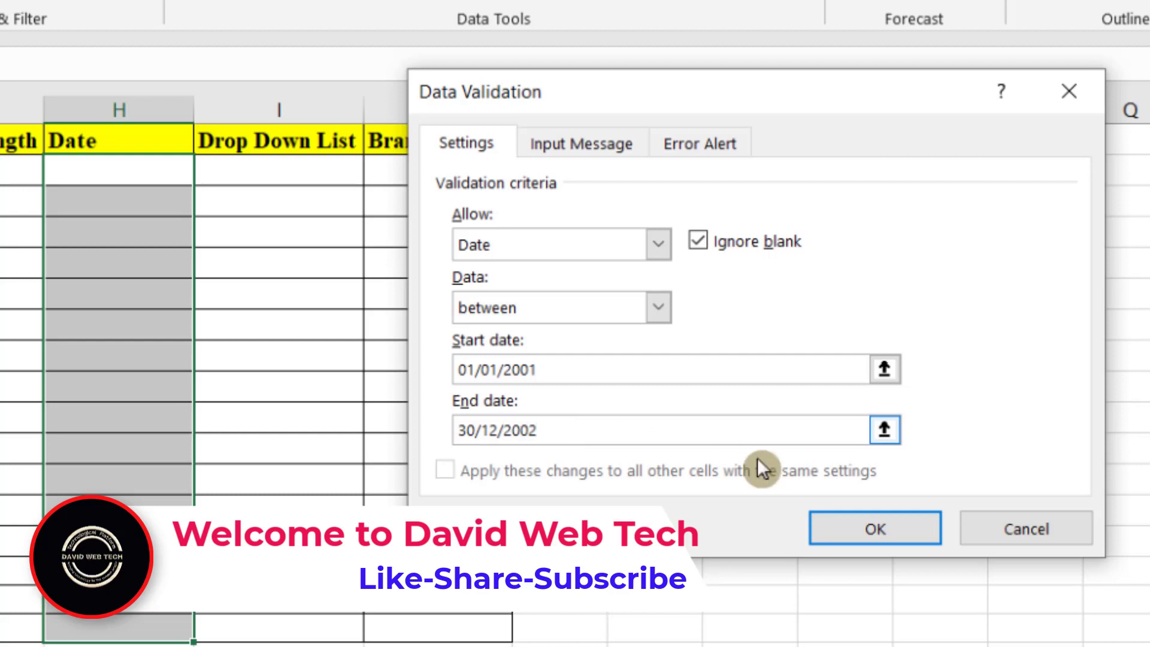
click(850, 530)
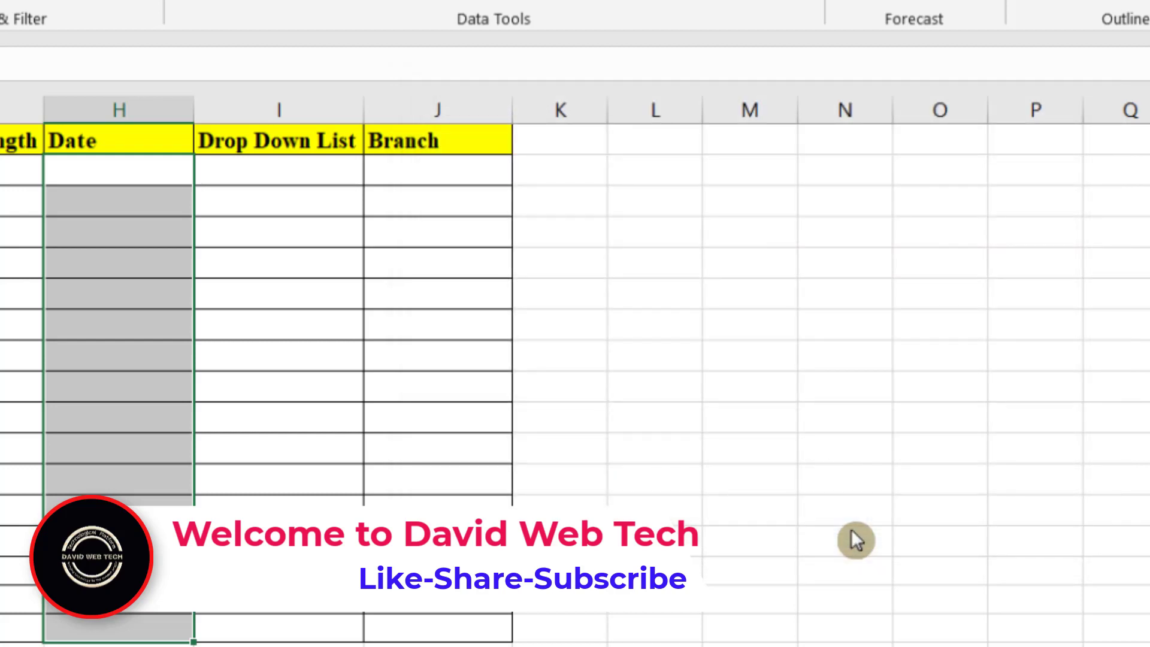
- Enter the dates 01/01/2001, 01/02/2001 and 30/12/2002 in cells H2, H3 and H4 of the Date column
click(110, 177)
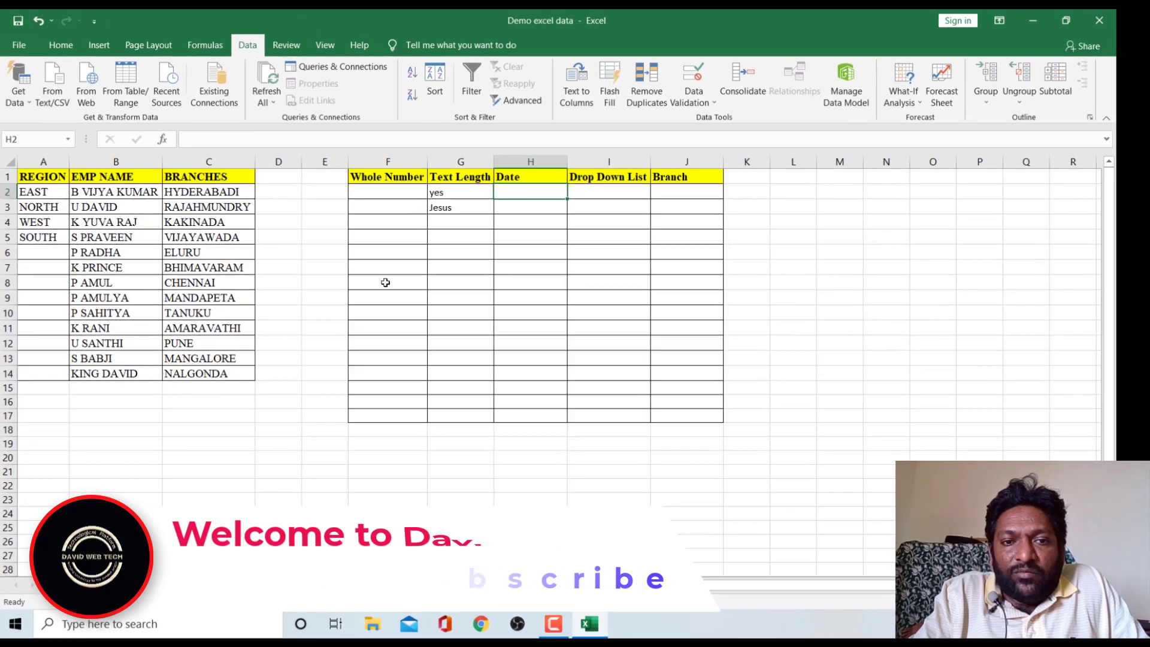
text(01)
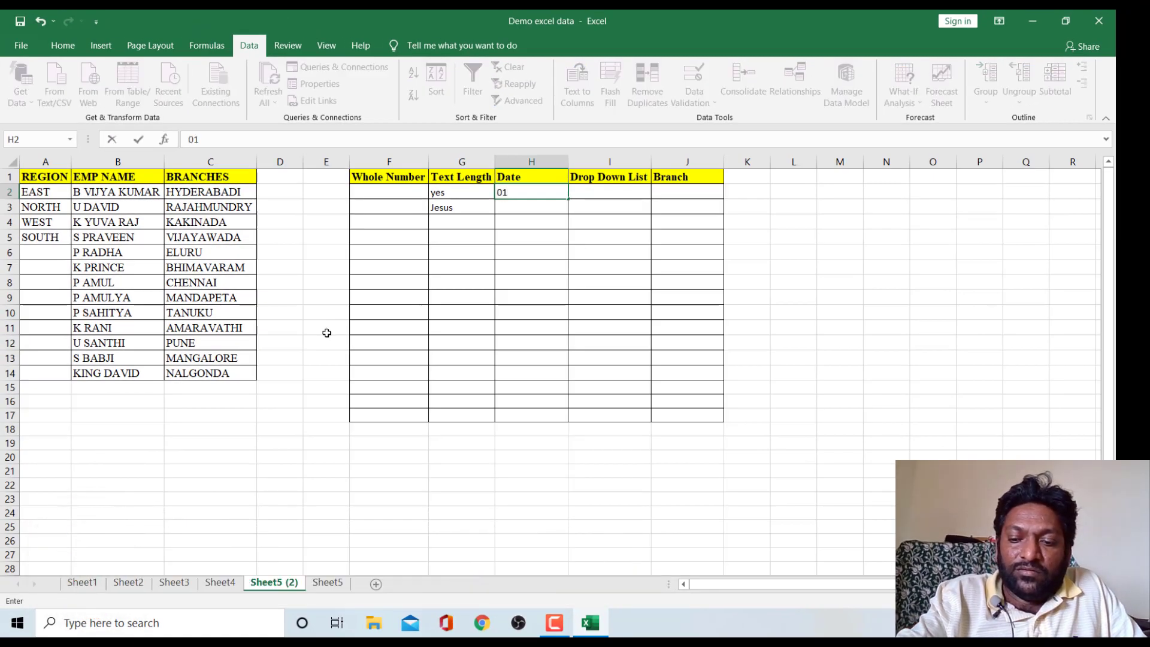
text(/01/)
text(2001)
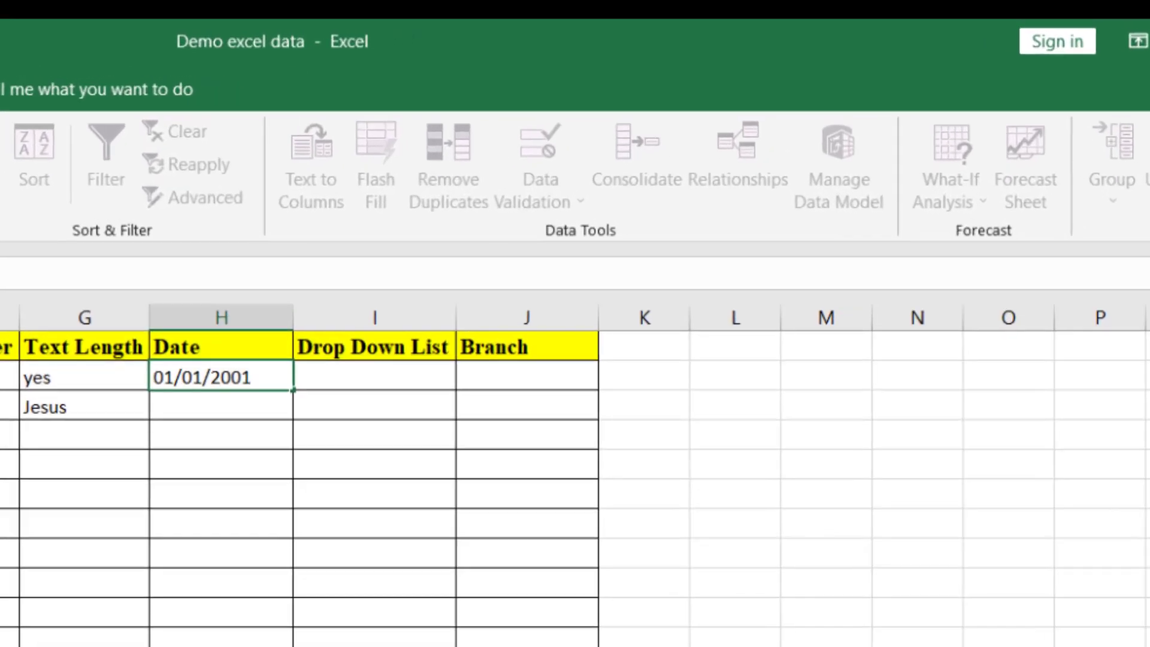
key(Return)
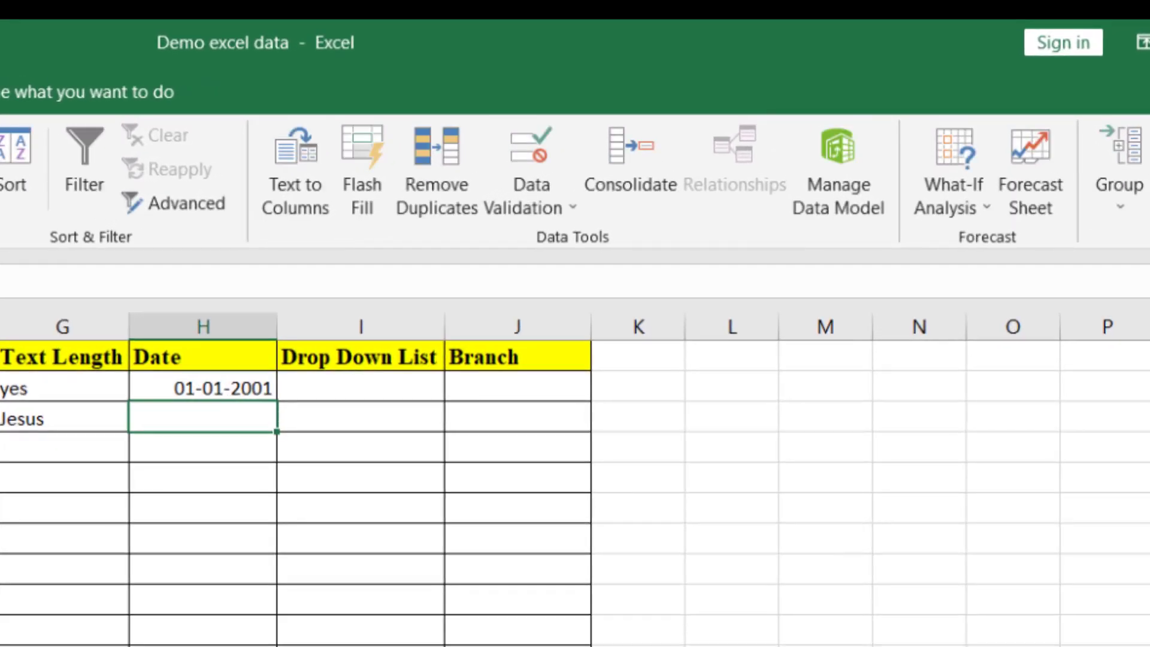
text(01)
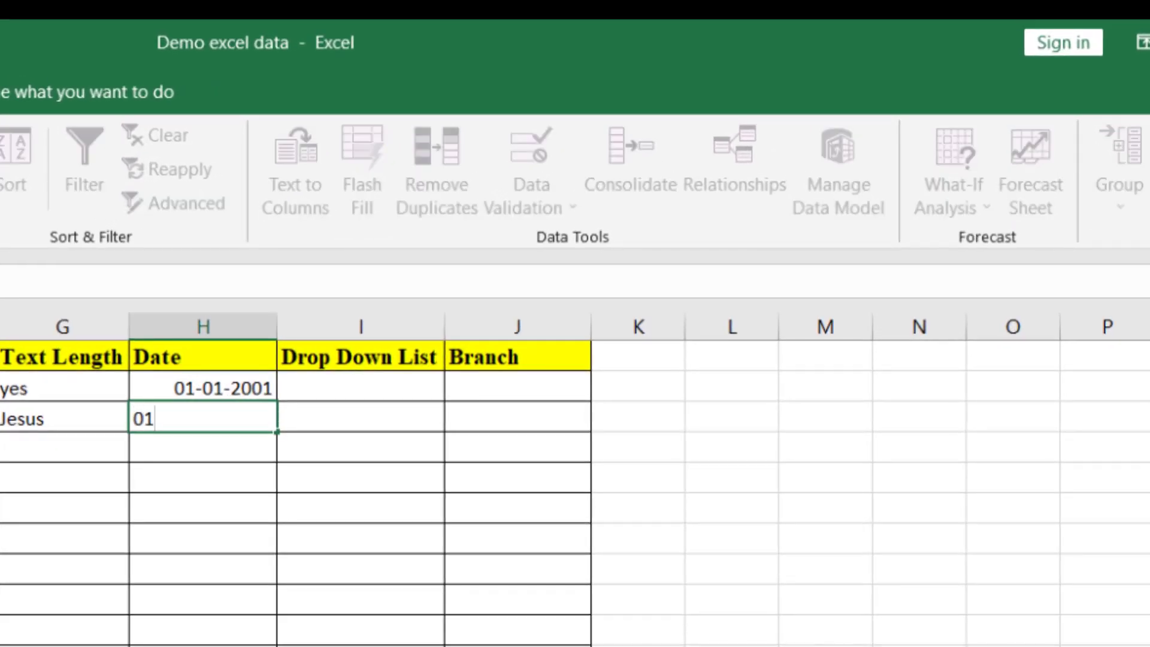
text(/02/2001)
key(Return)
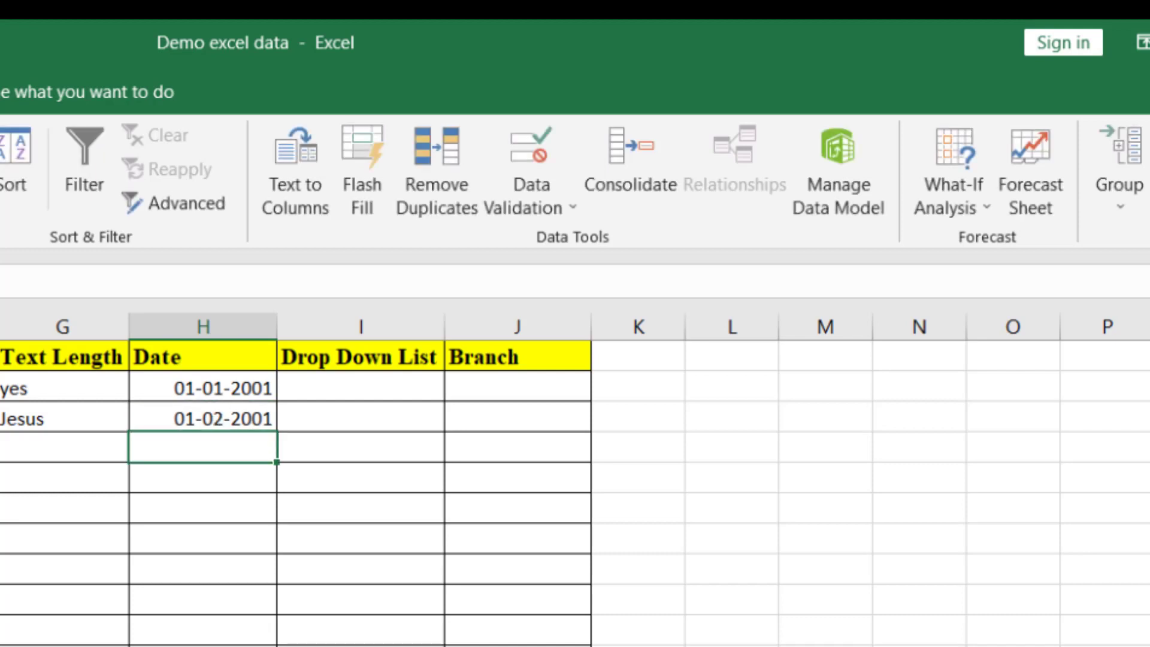
text(30)
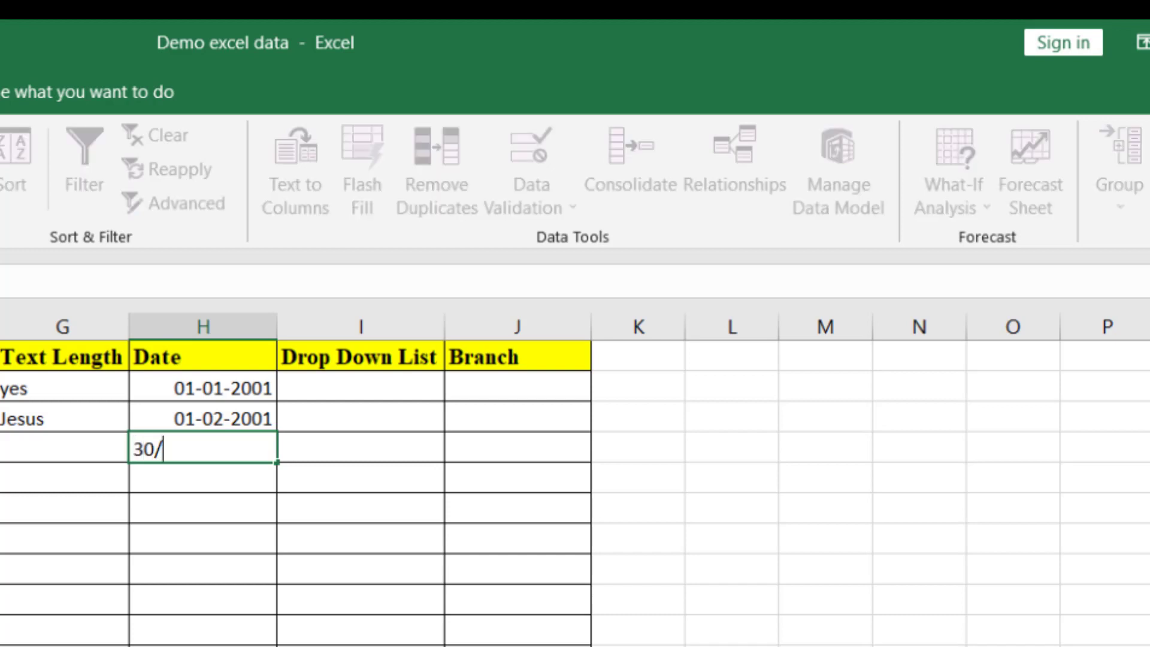
text(/12/2002)
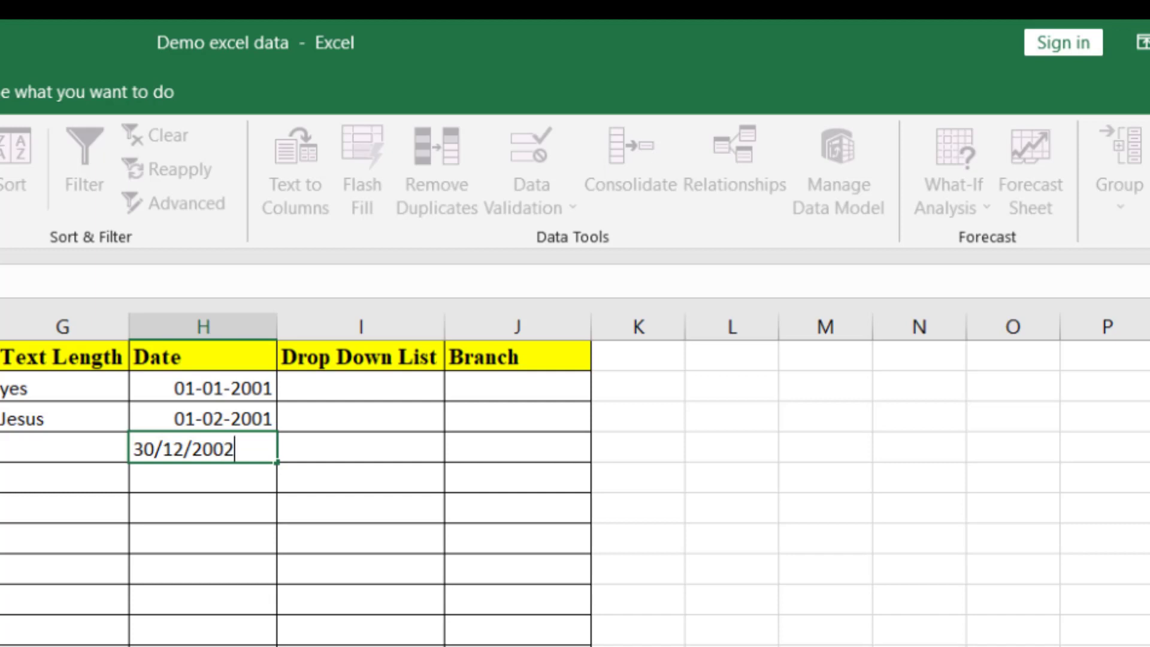
key(Return)
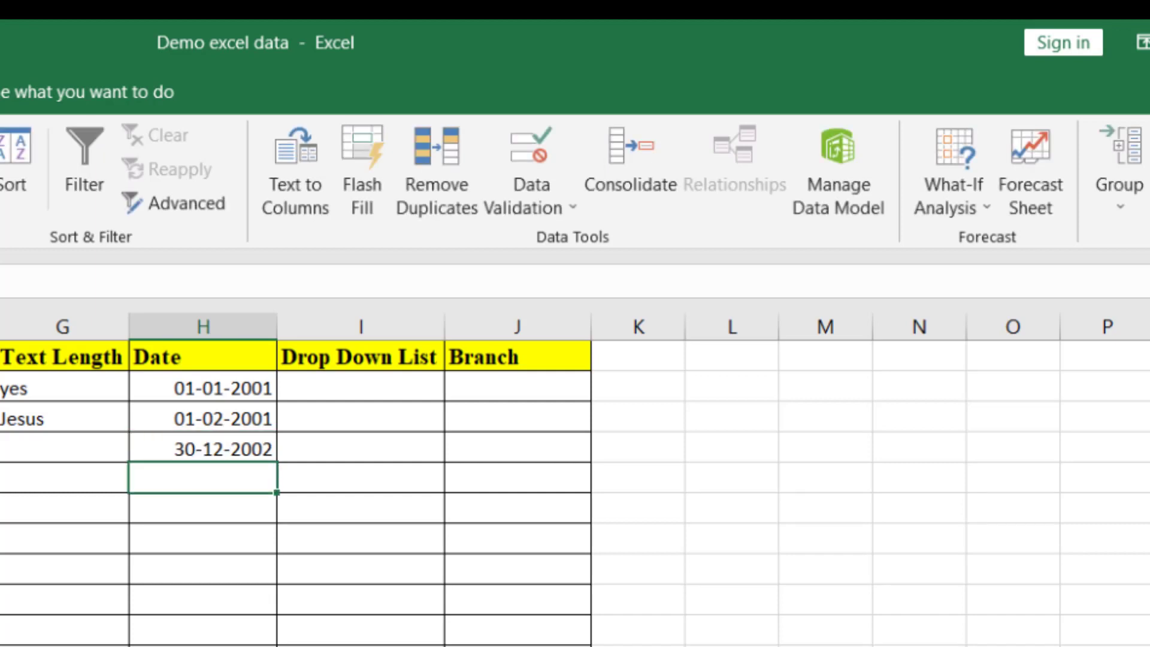
- Test the date rule by trying to enter 01/01/1998 in cell H5, then cancel the entry
text(1)
key(BackSpace)
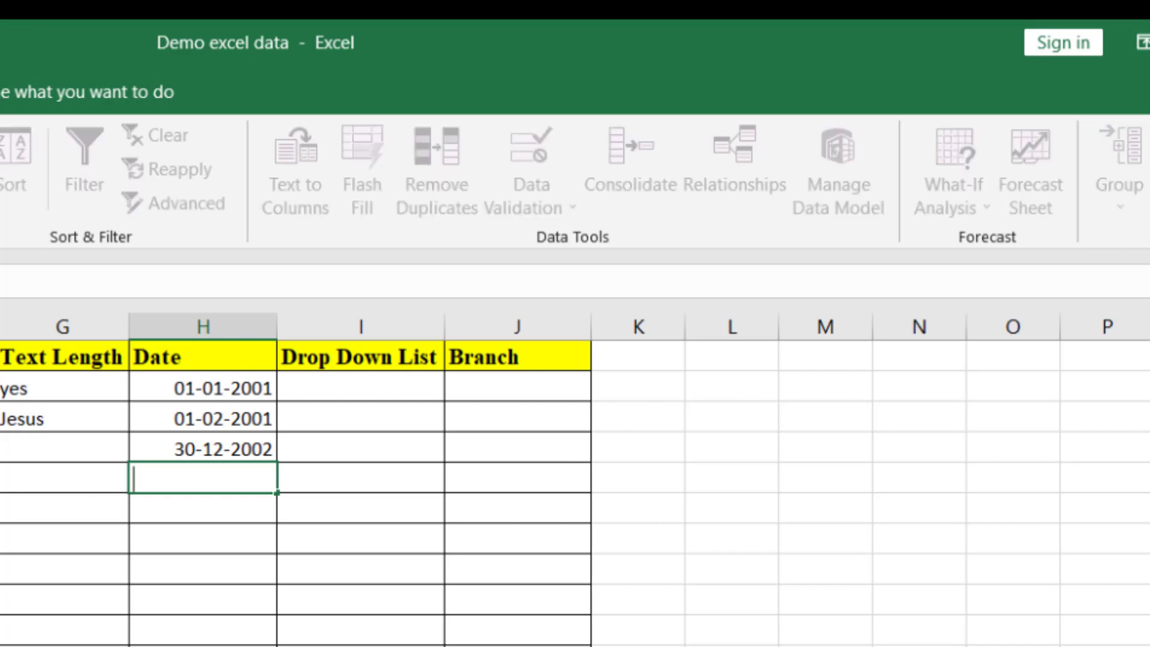
text(01/01)
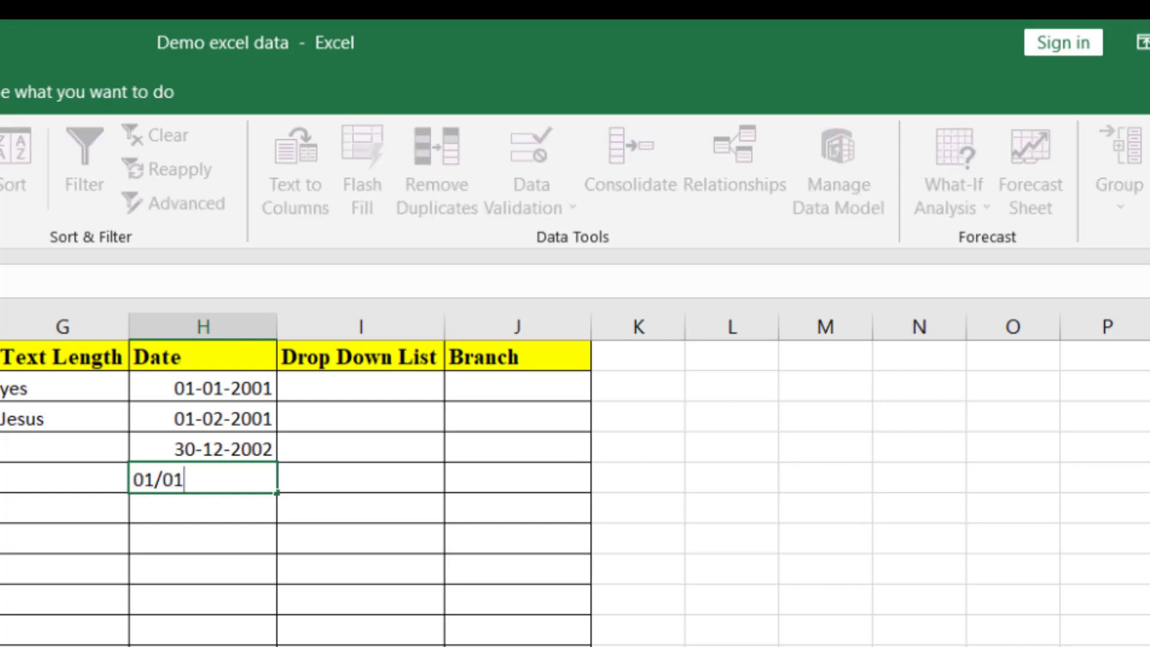
text(/1998)
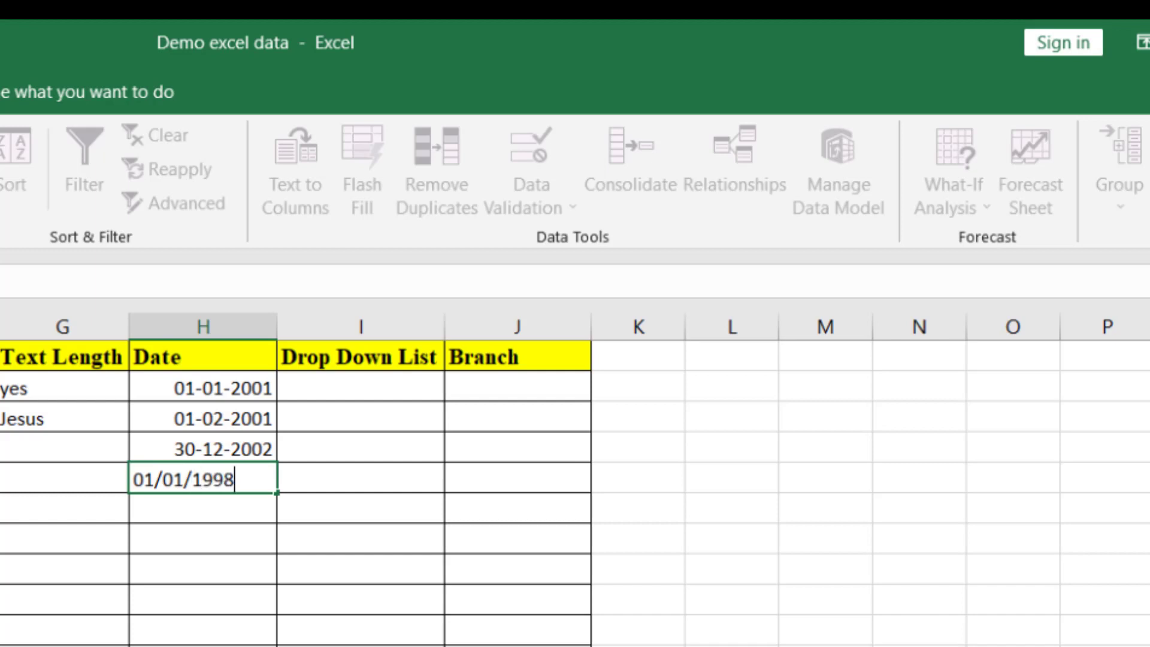
key(Return)
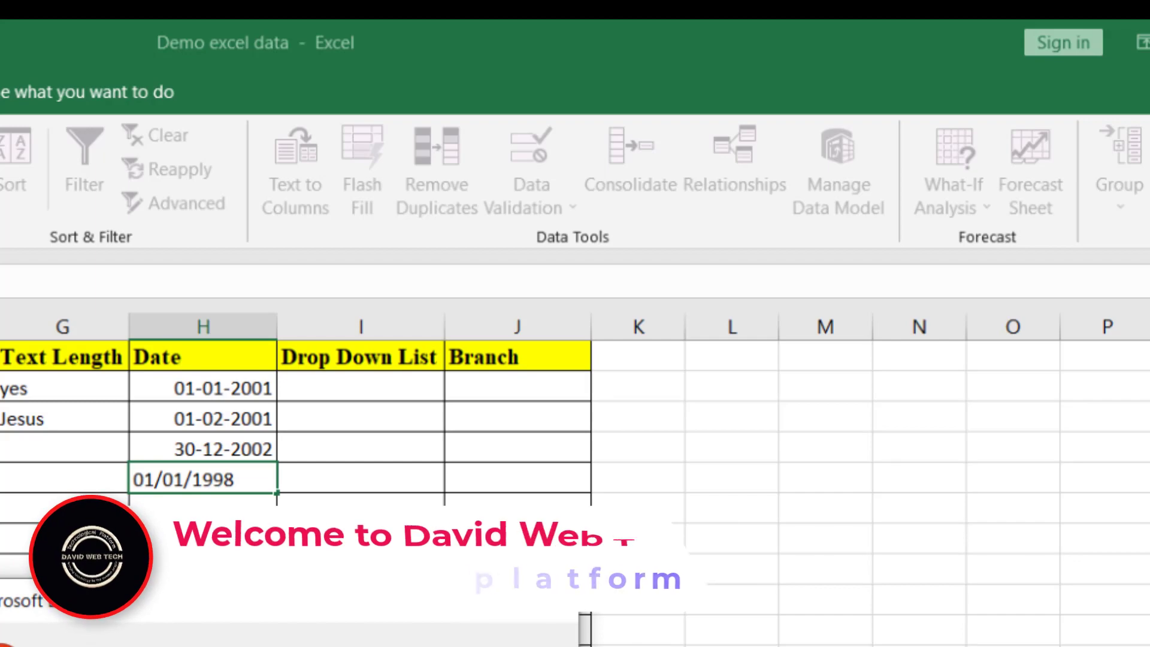
click(419, 548)
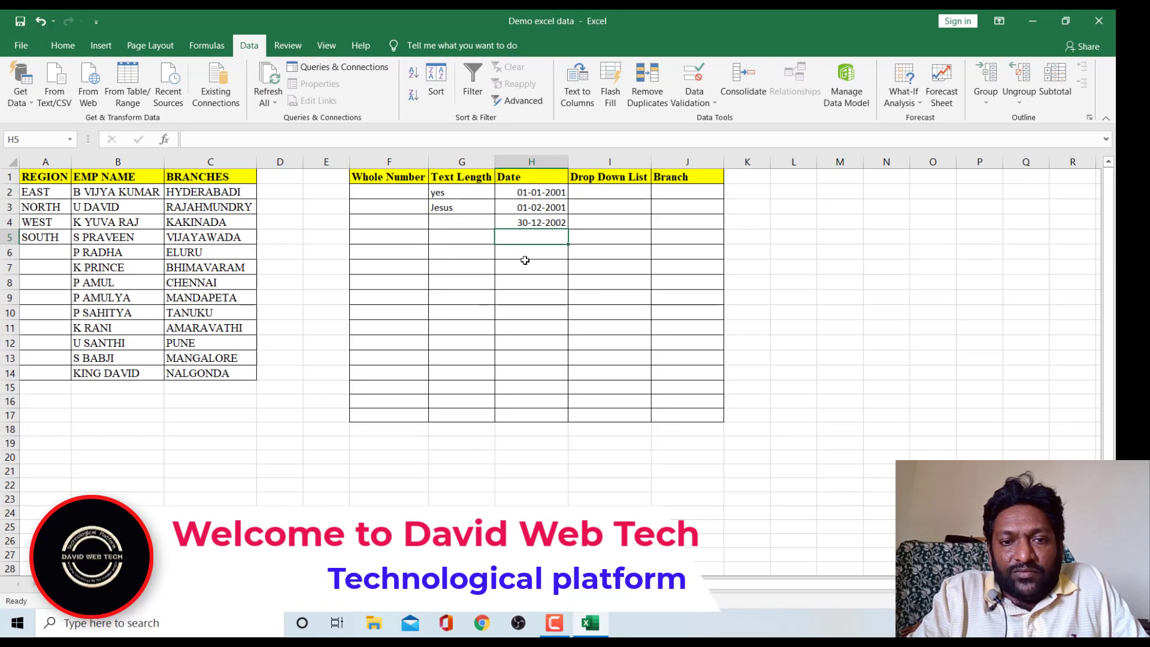
- Test the date rule by trying to enter 01/01/2003 in cell H7, then cancel the entry
click(524, 260)
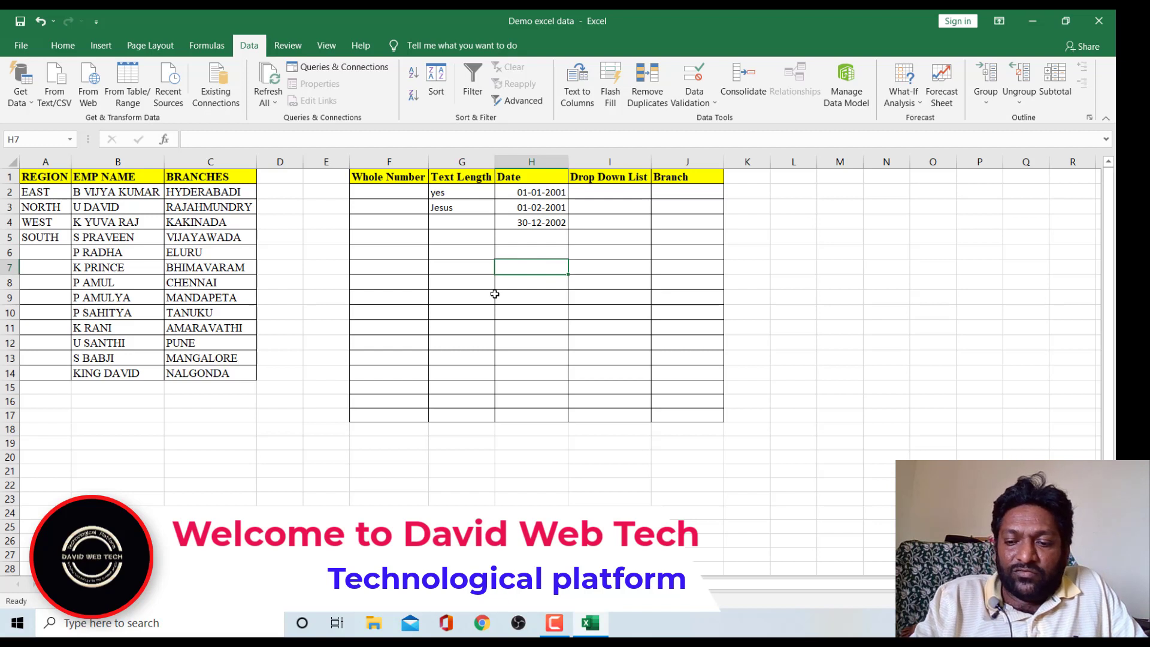
text(01)
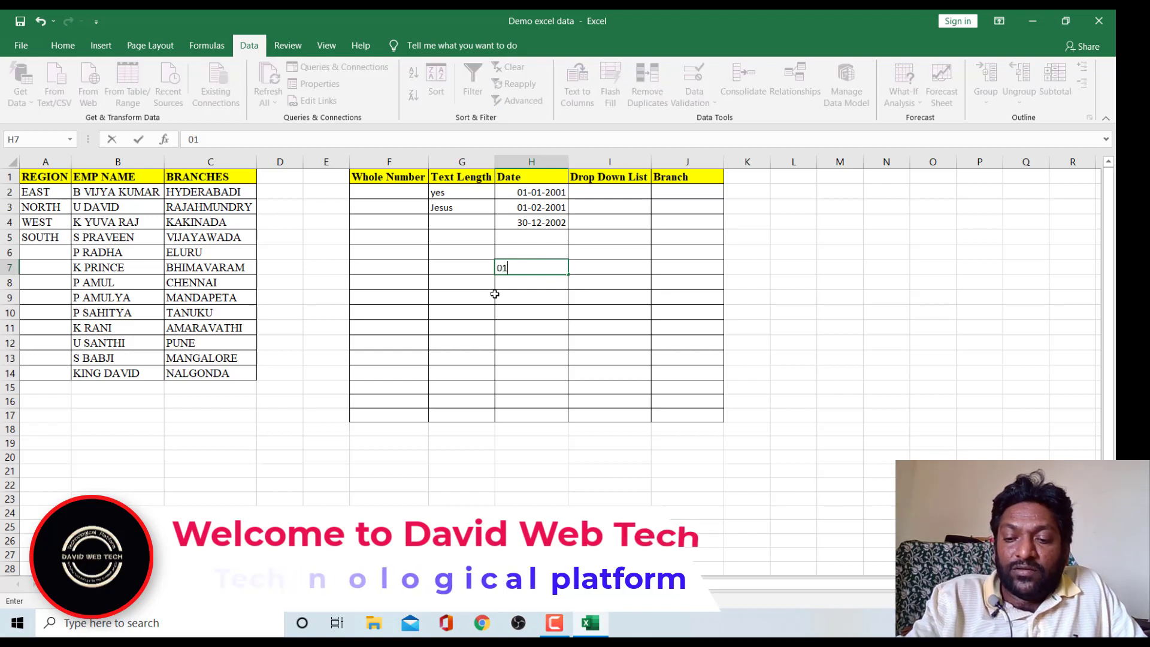
text(/01/)
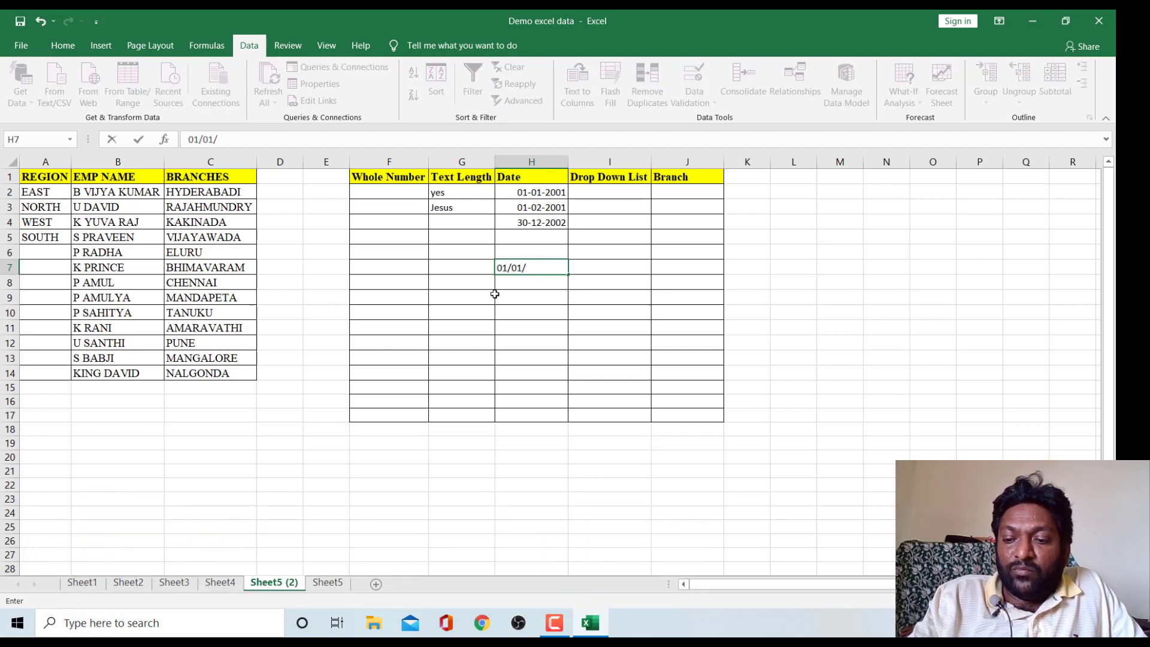
text(2003)
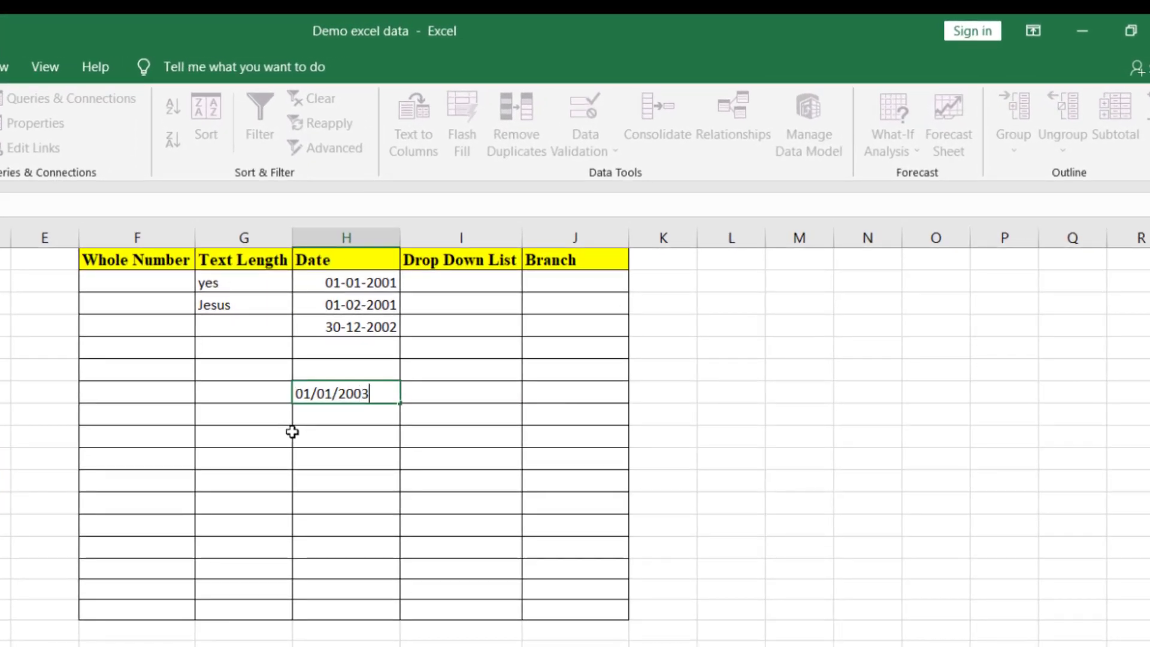
key(Return)
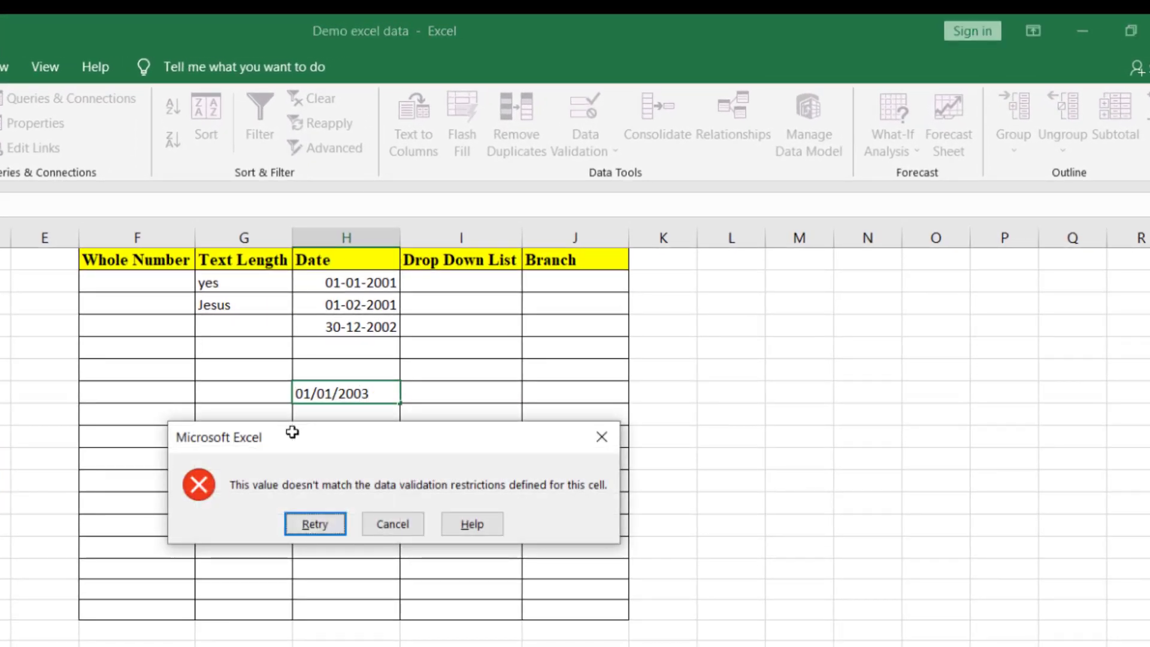
click(397, 531)
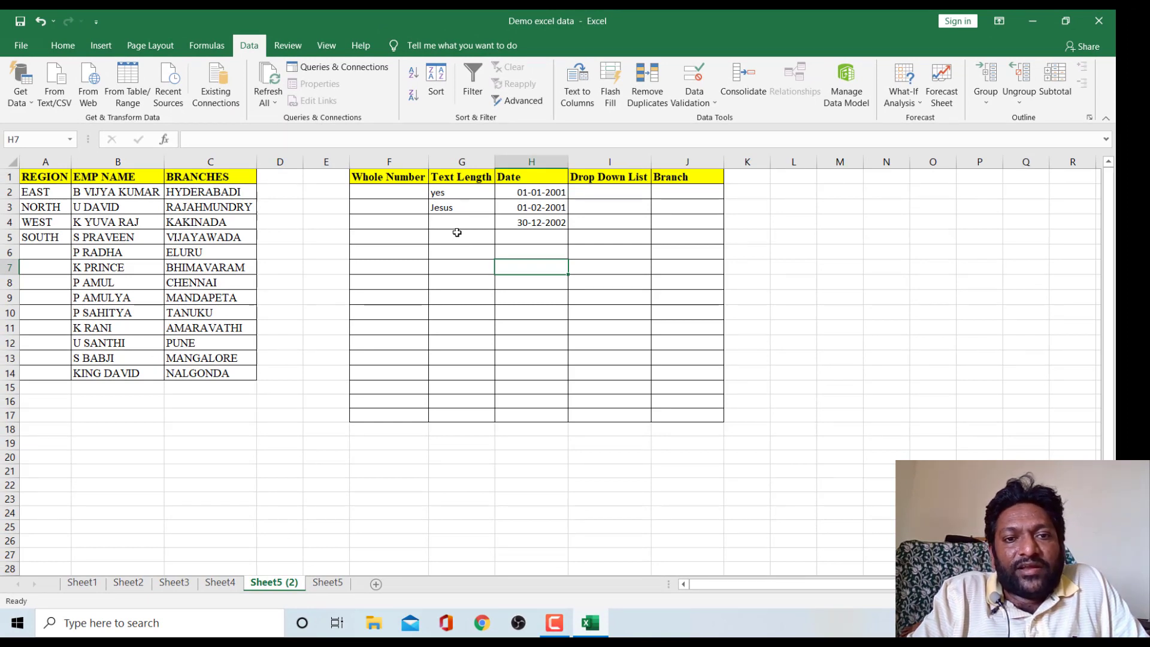
- Clear the test dates from cells H2:H4 in the Date column
click(516, 194)
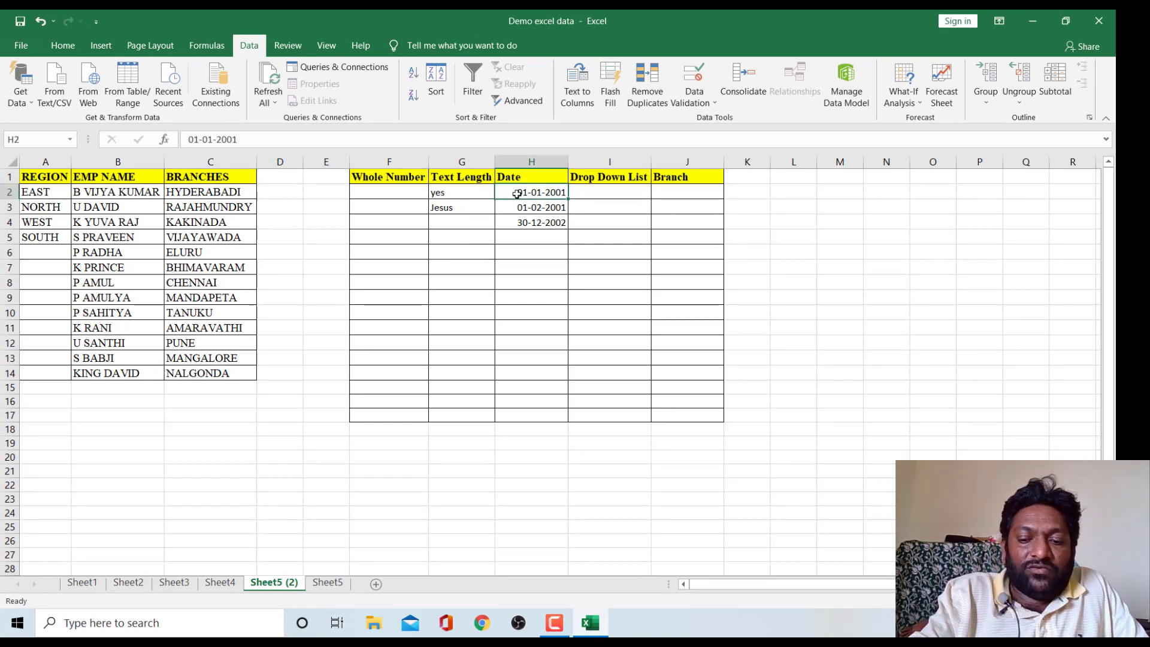
key(shift+Down)
key(shift+Down)
key(Delete)
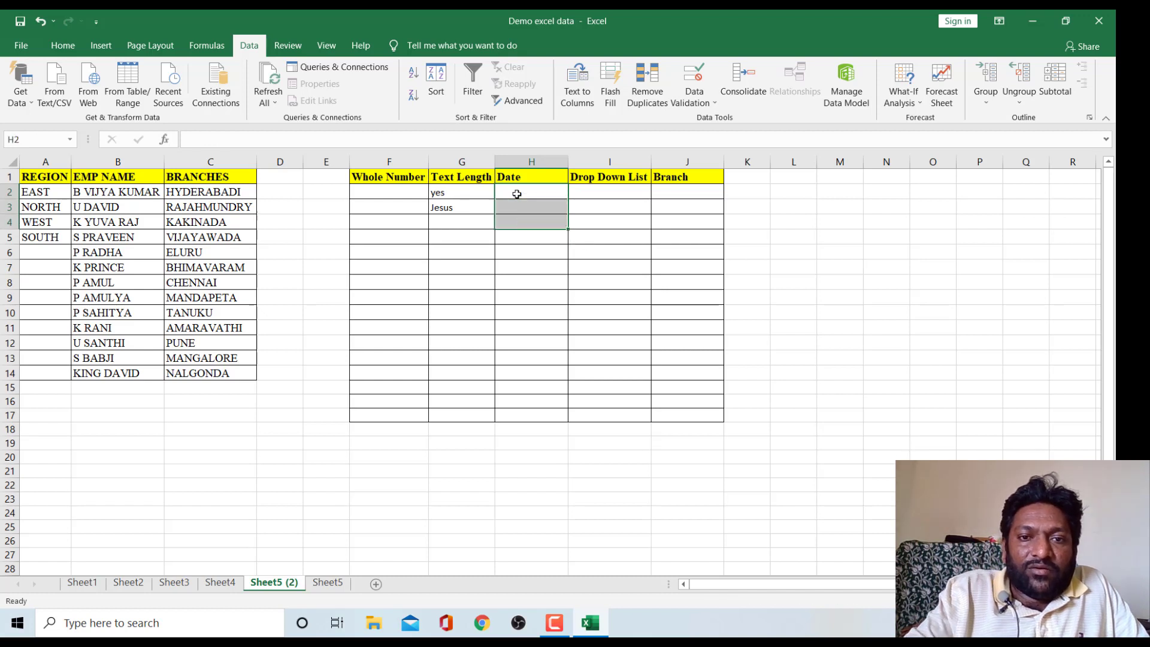
click(594, 192)
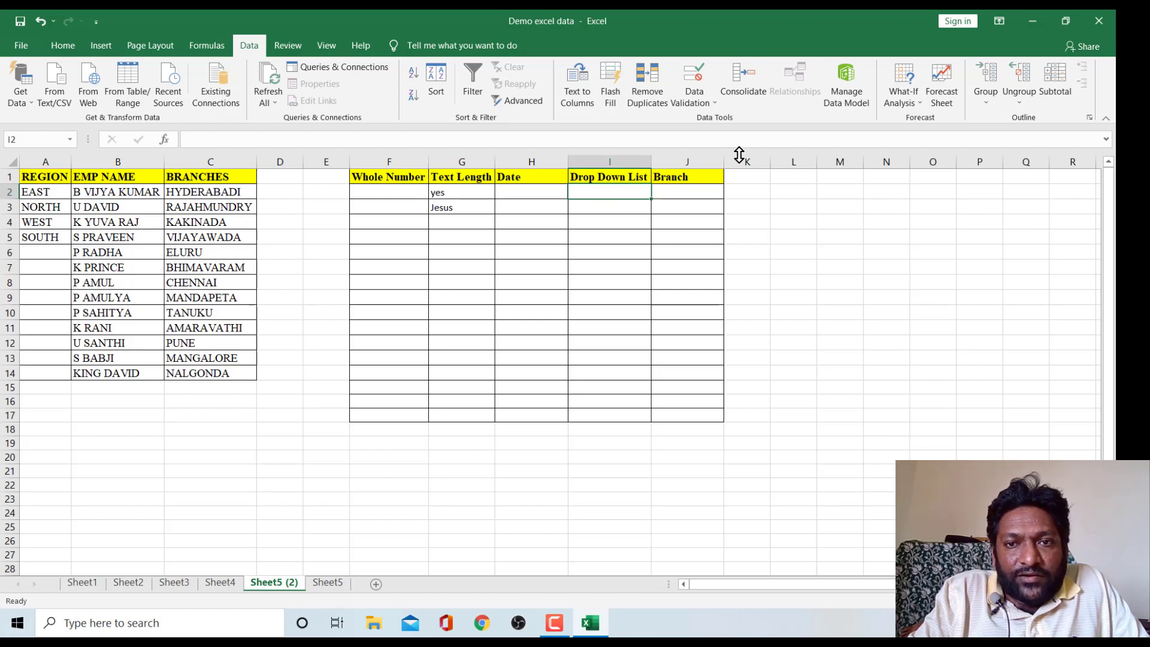
click(717, 108)
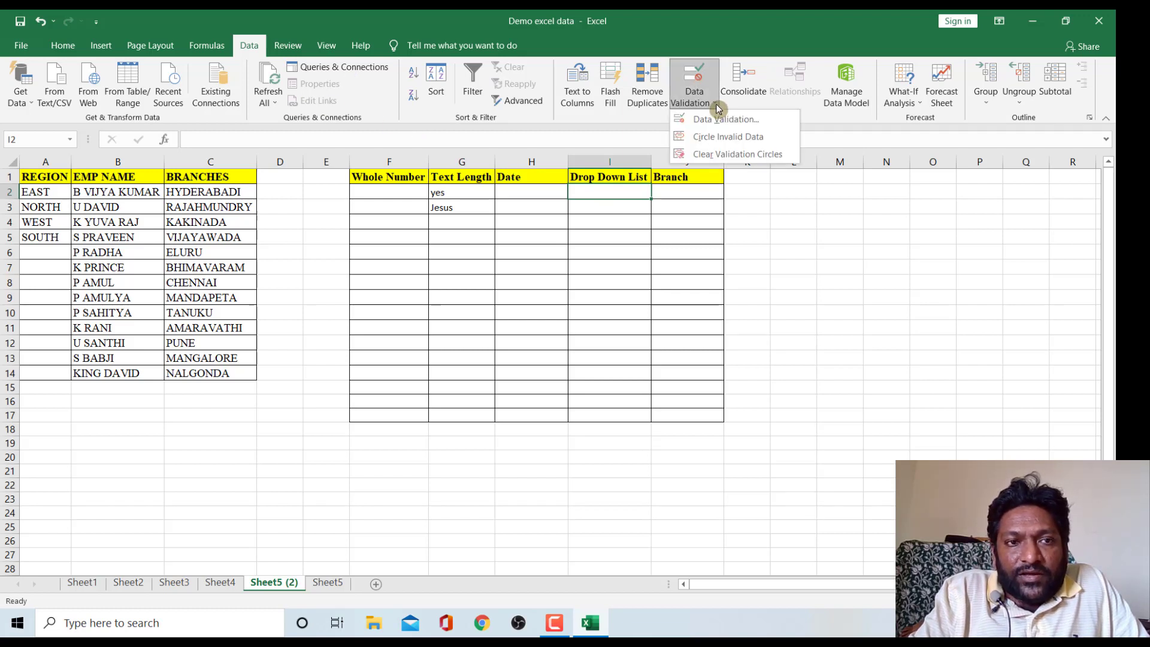
click(726, 119)
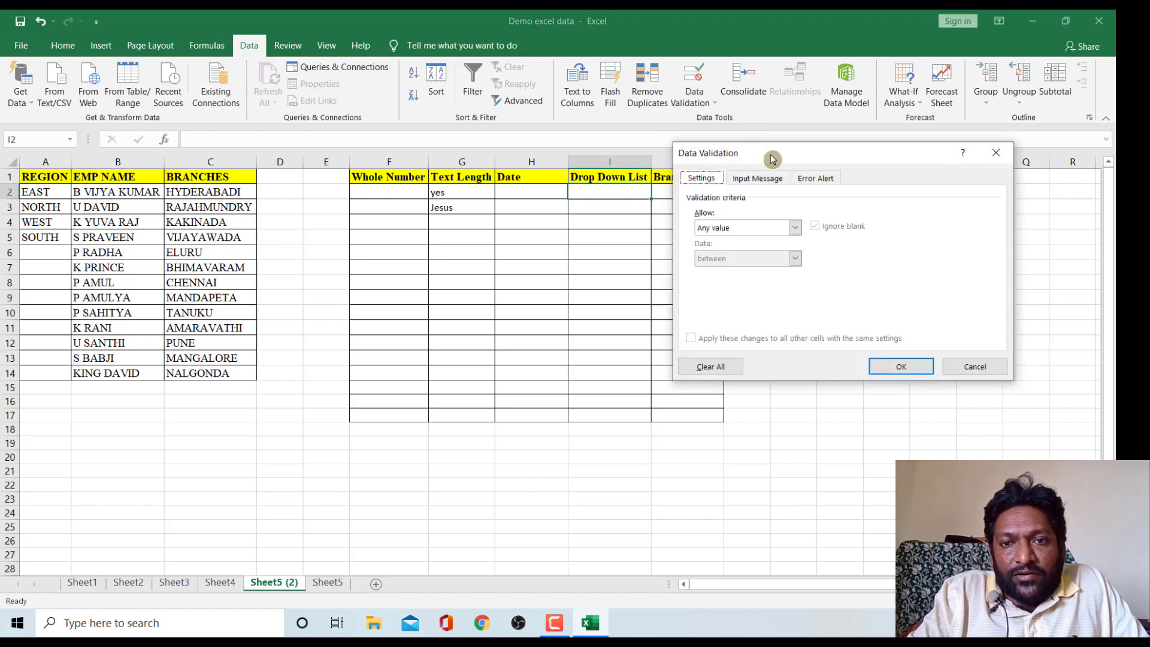
drag(771, 159, 832, 142)
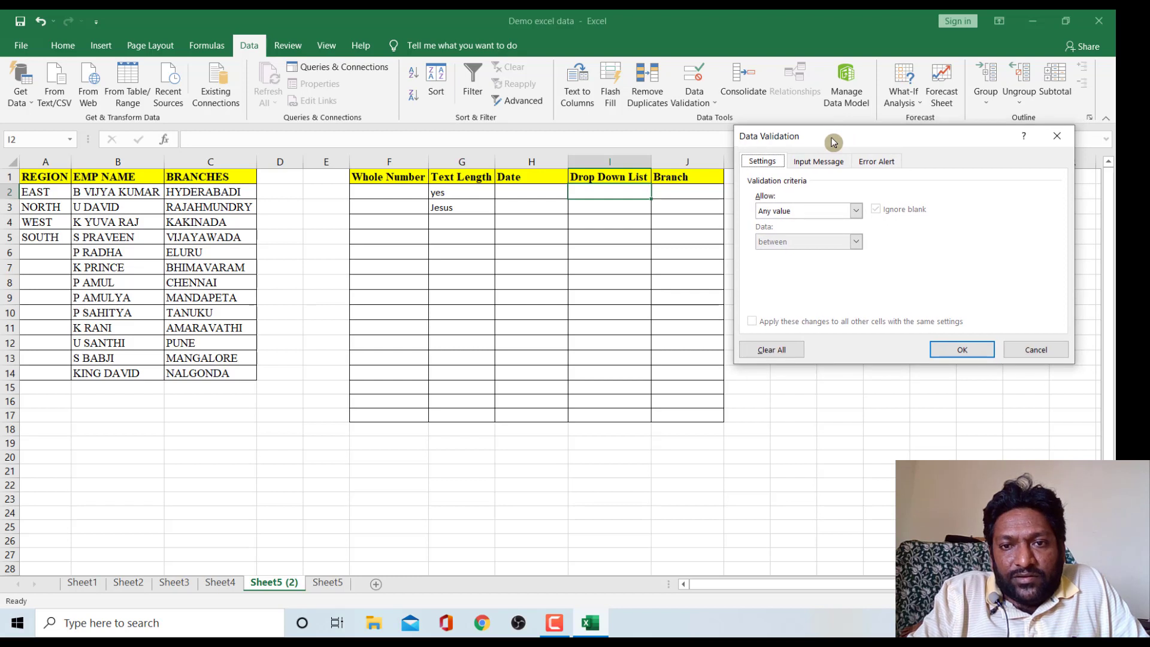
click(856, 210)
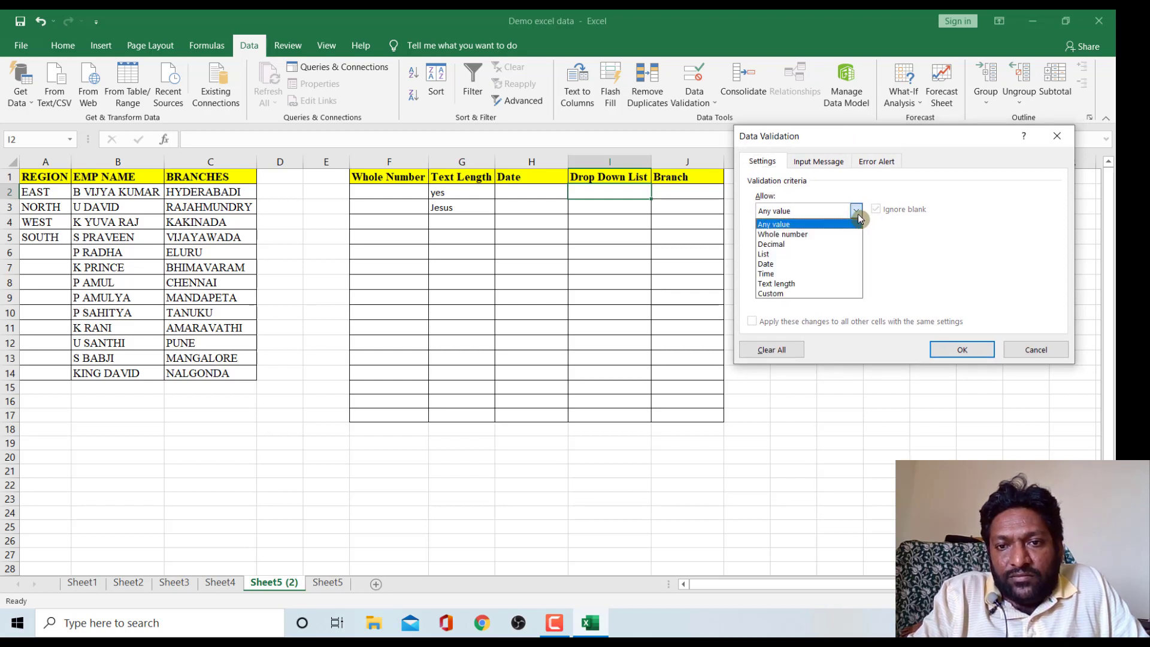
click(800, 255)
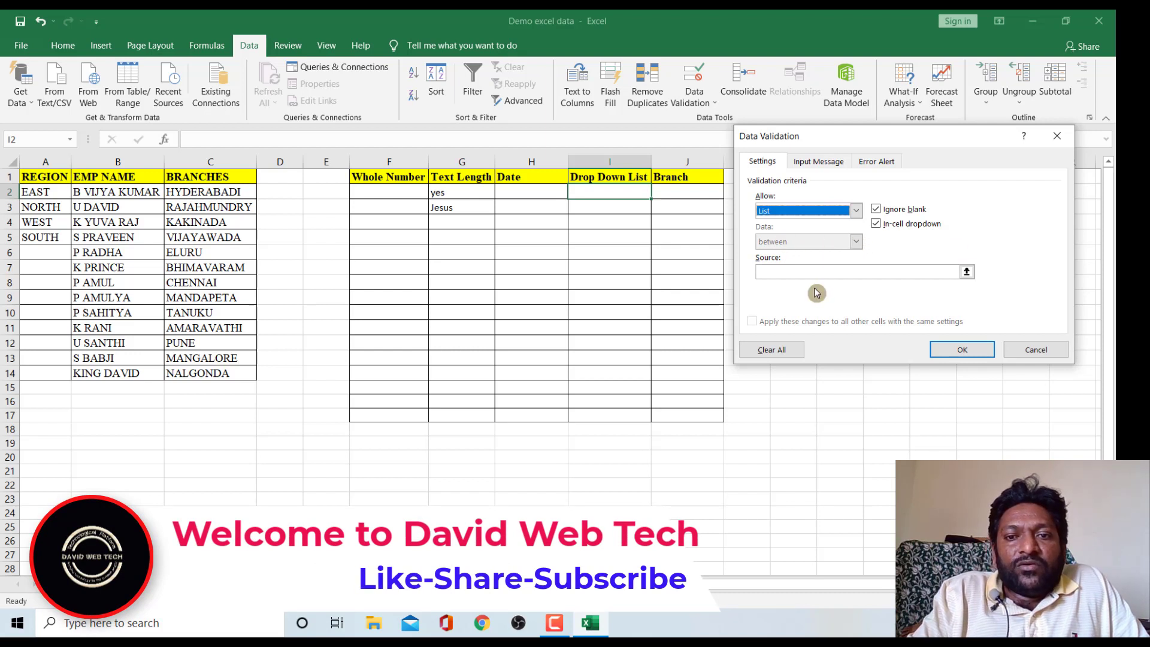
click(784, 270)
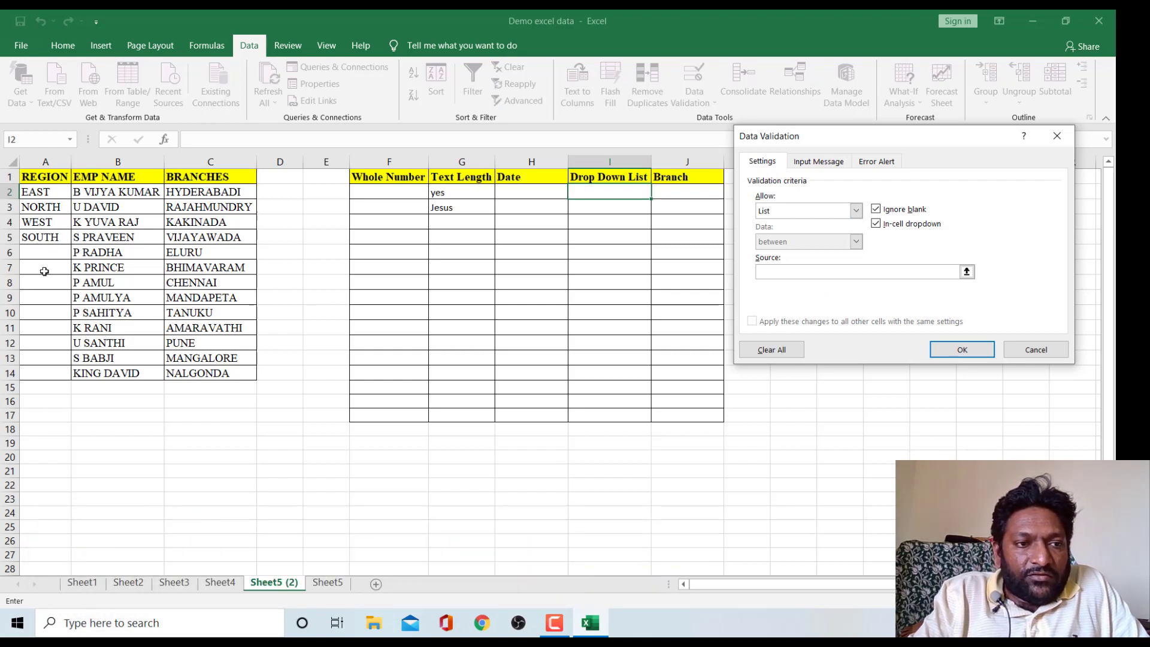
click(46, 192)
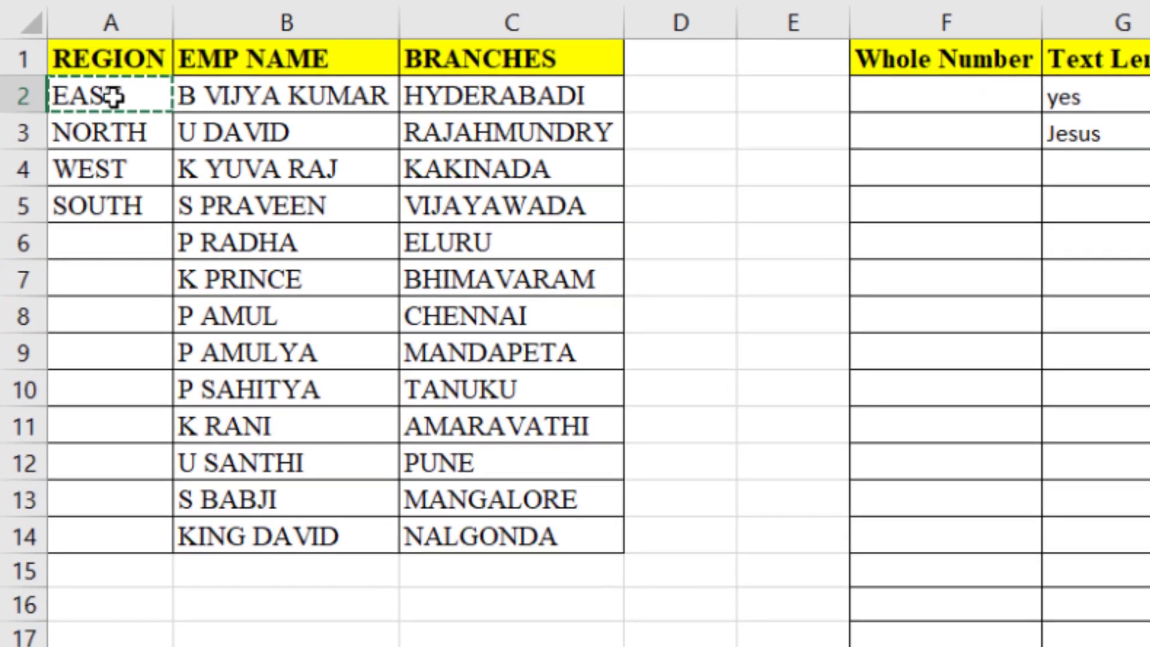
key(shift+Down)
key(shift+Down)
key(shift+Down)
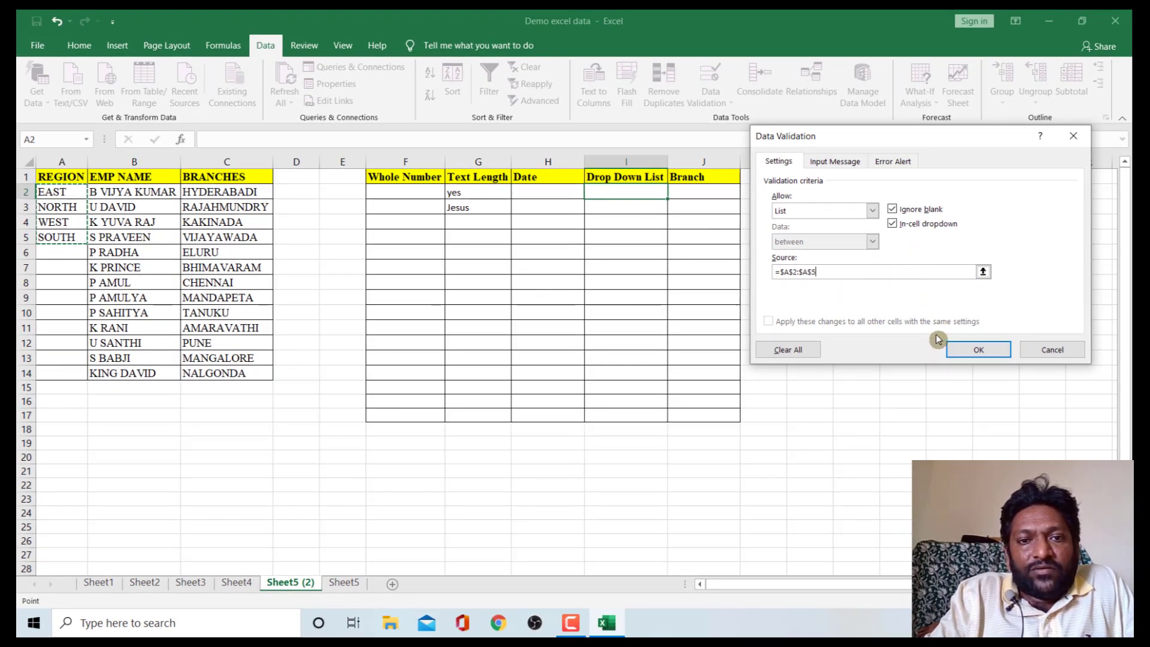
click(1048, 353)
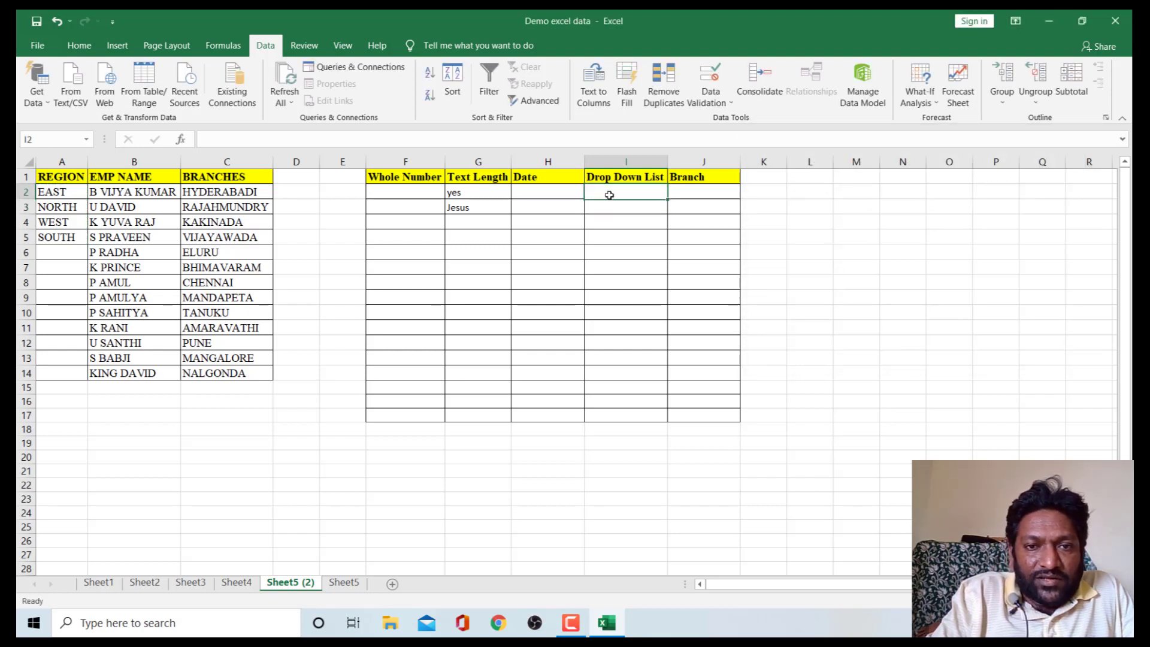
- Apply a List validation rule to cells I2:I17 of the Drop Down List column, using =$A$2:$A$5 as the source
double_click(609, 194)
drag(570, 284, 621, 190)
click(621, 191)
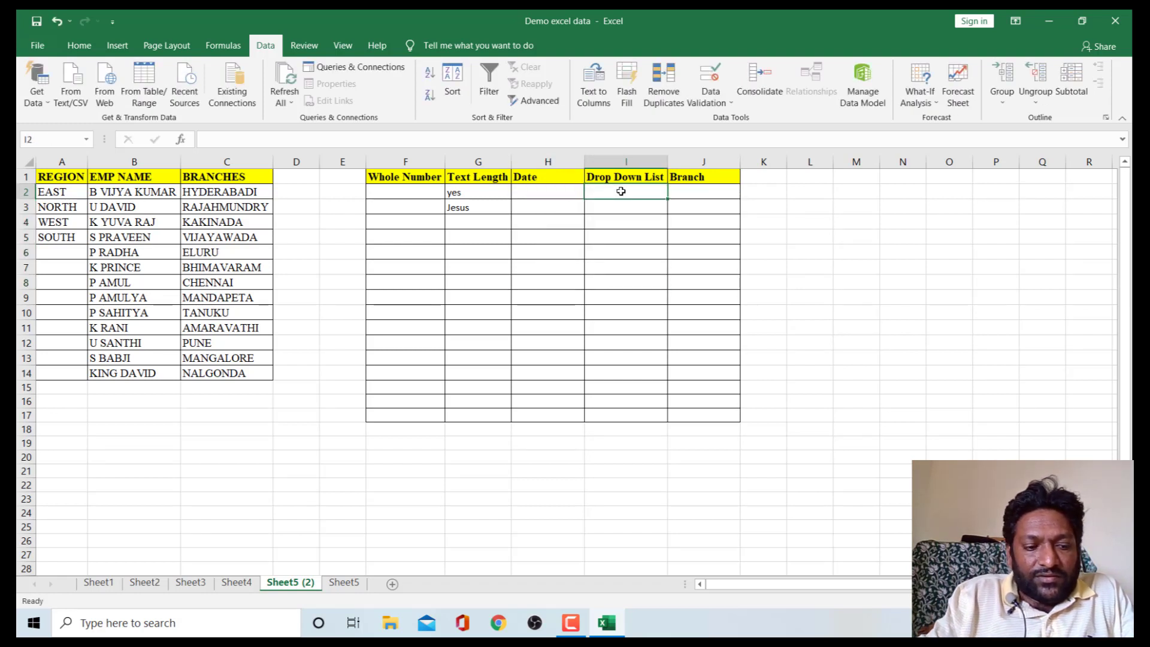
key(shift+Down)
key(shift+Down)
key(shift+Down)
key(shift+Down)
key(shift+Down)
key(shift+Down)
key(shift+Down)
key(shift+Down)
key(shift+Down)
key(shift+Down)
key(shift+Down)
key(shift+Down)
key(shift+Down)
key(shift+Down)
key(shift+Down)
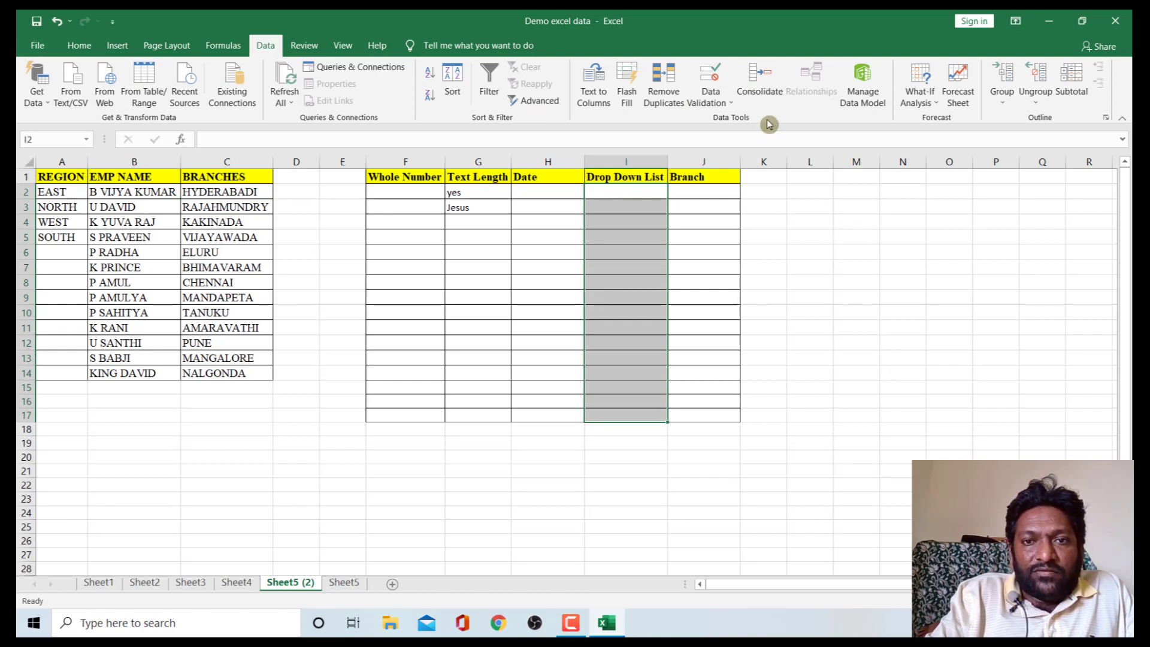
click(734, 103)
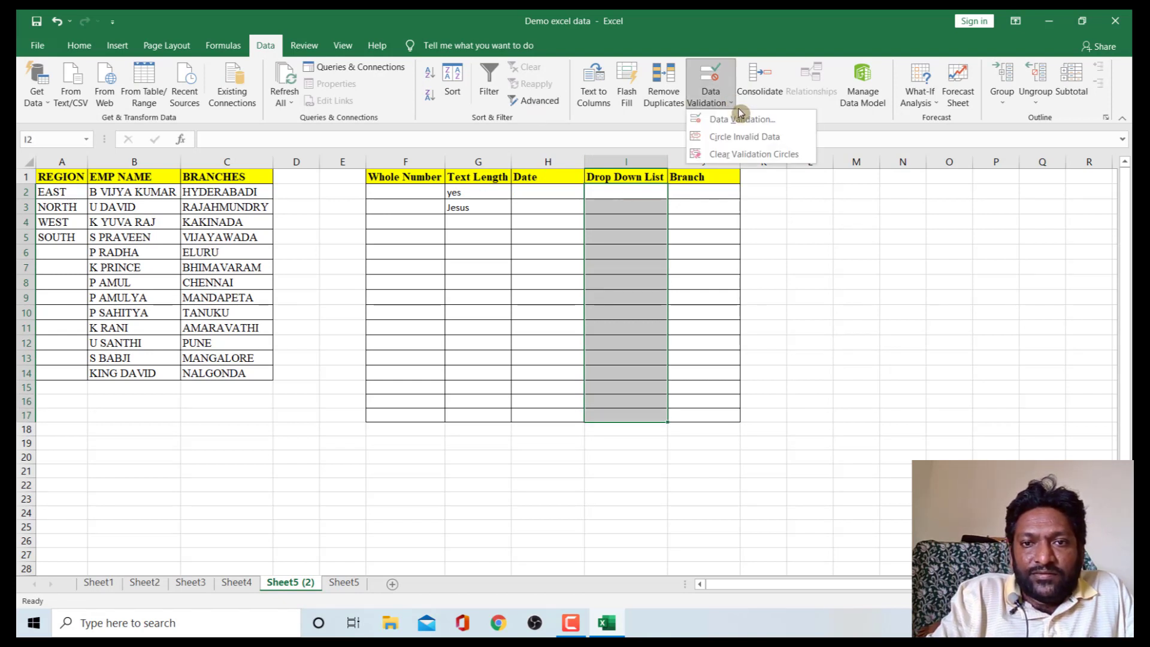
click(743, 120)
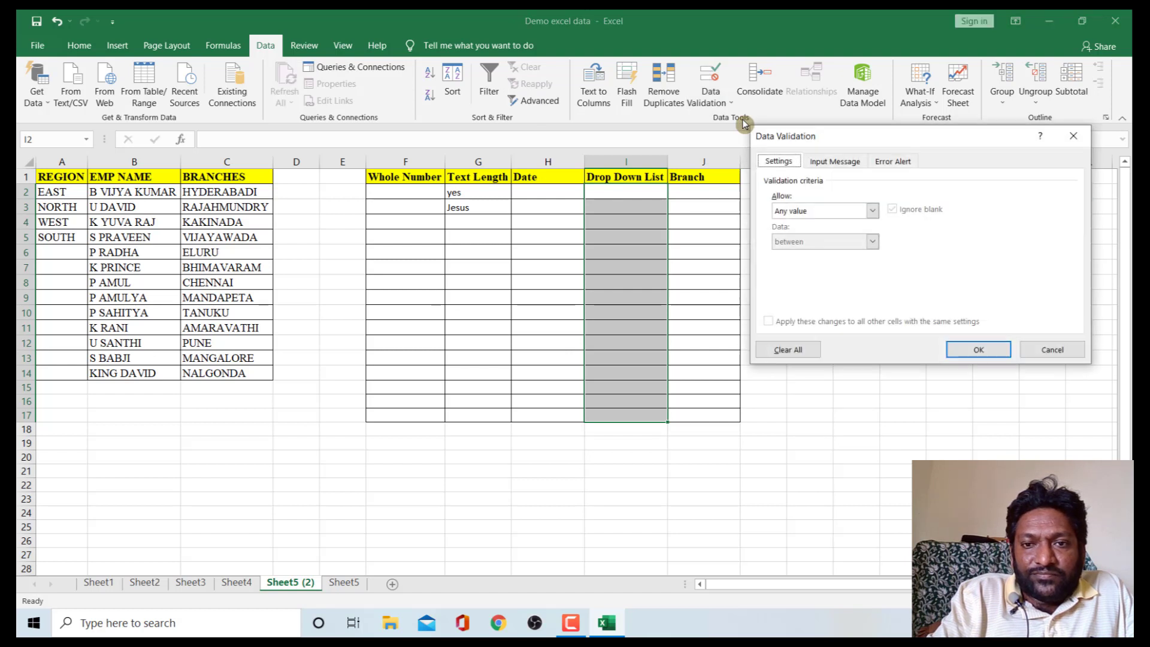
click(873, 211)
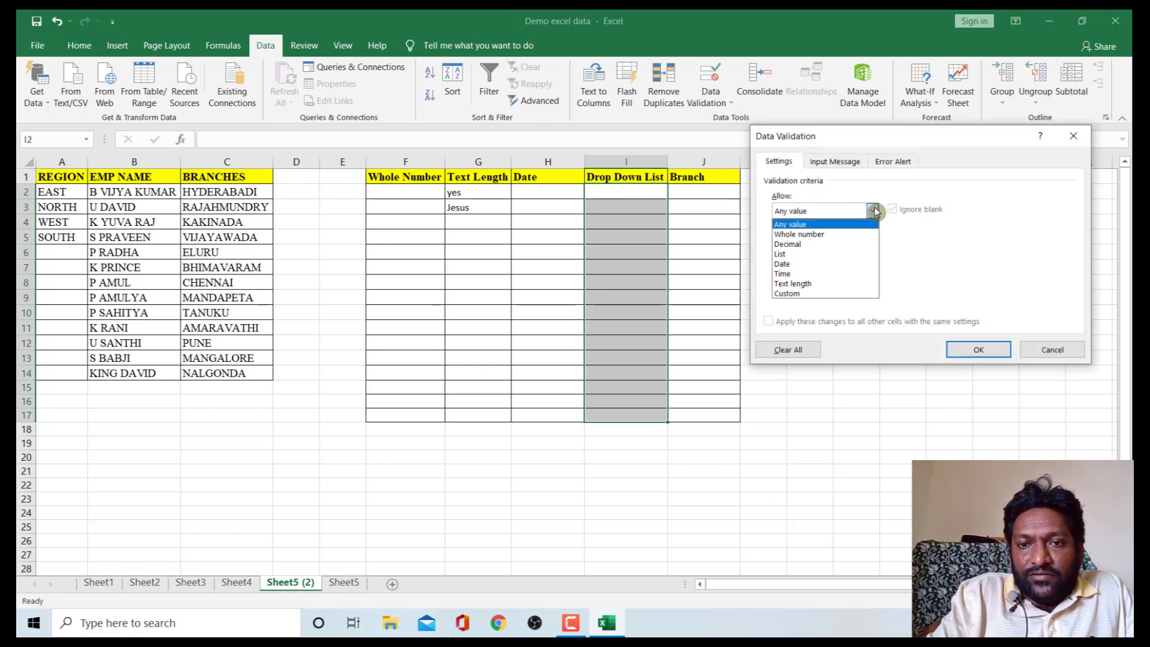
click(813, 258)
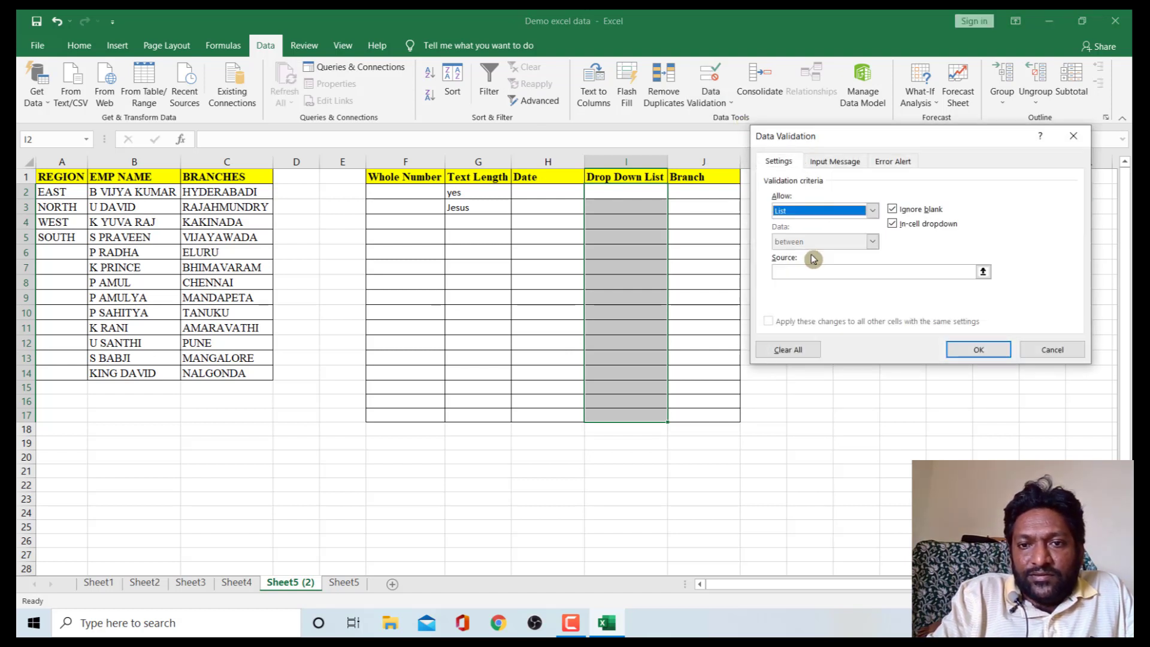
click(812, 272)
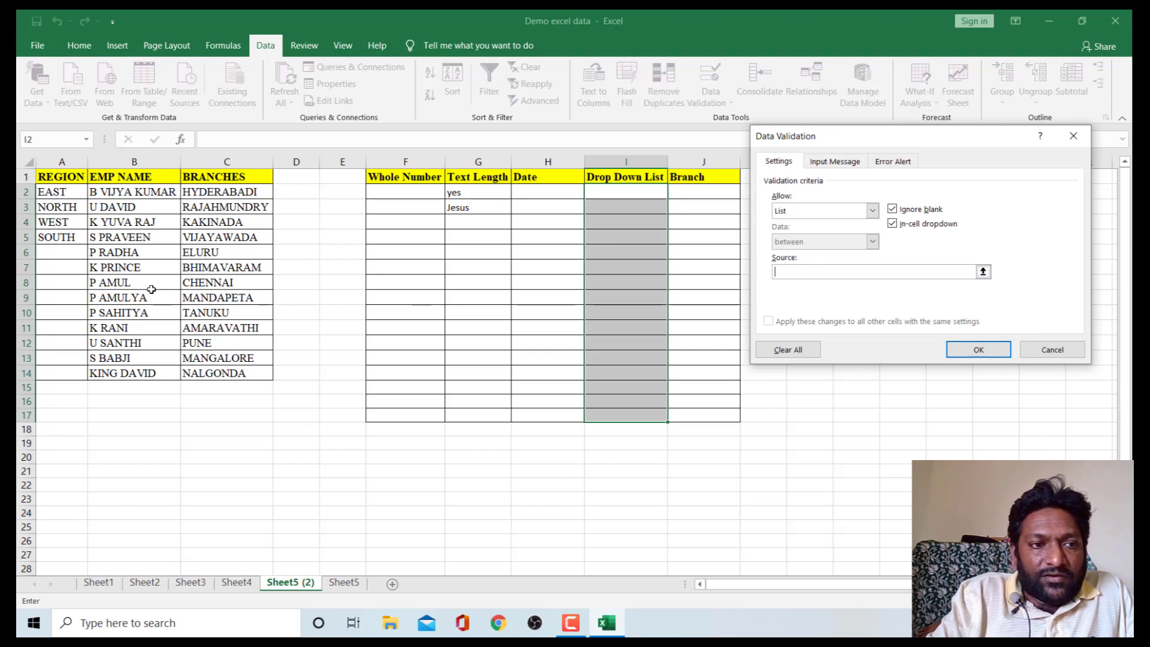
click(65, 195)
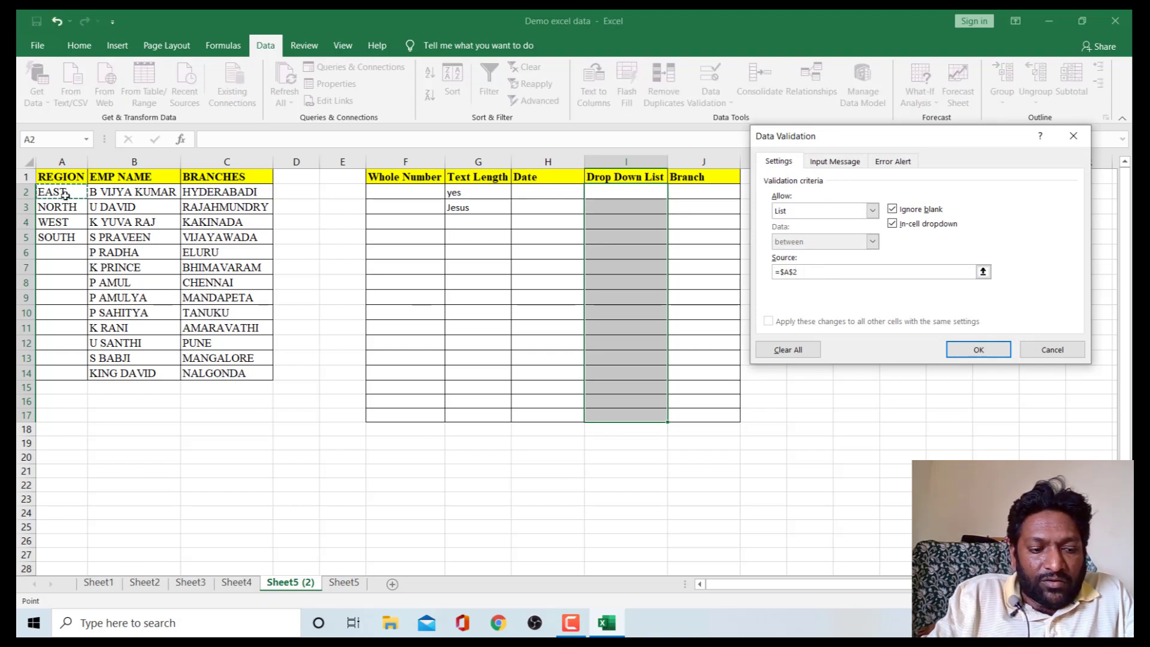
drag(65, 195, 60, 238)
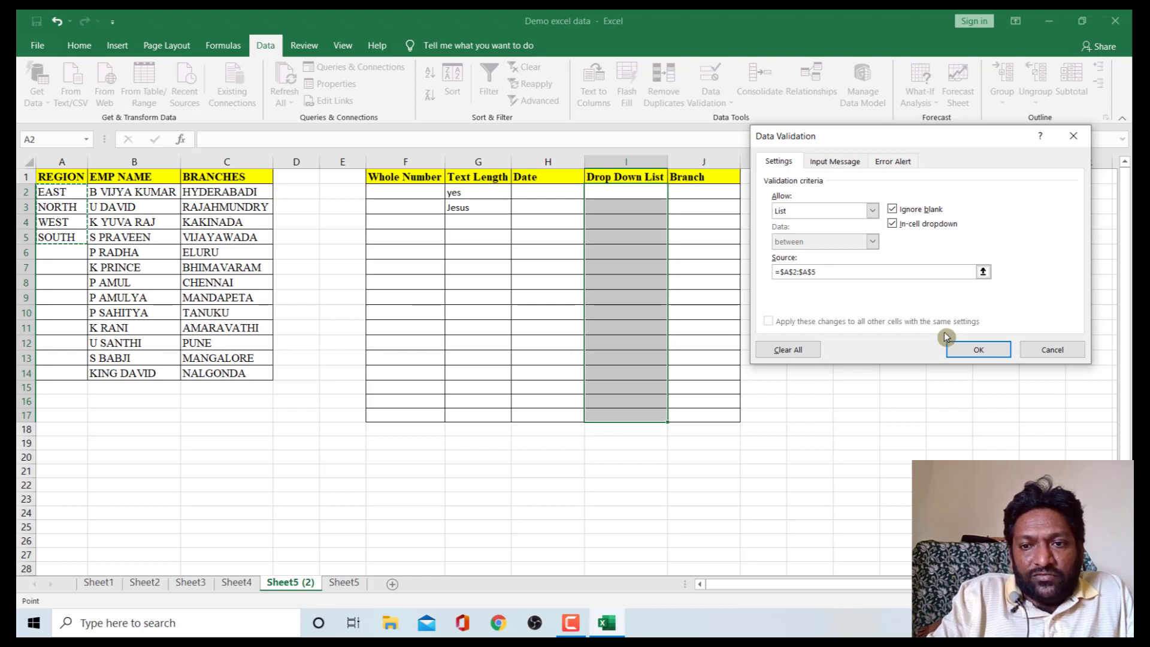
click(974, 351)
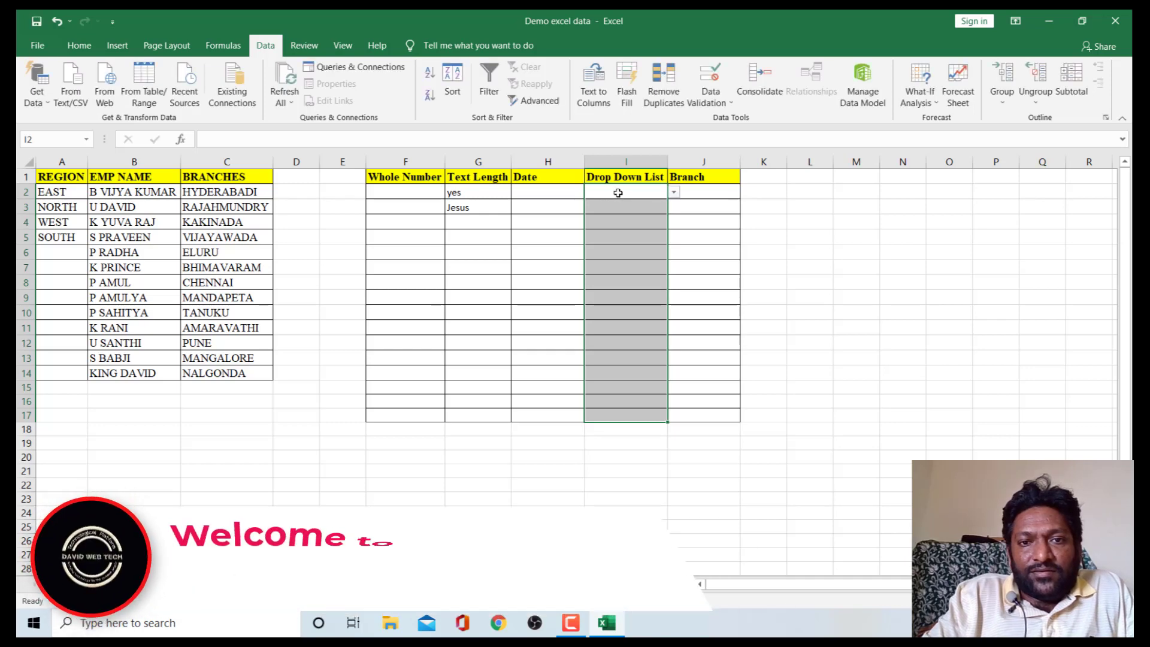
- Test the list rule by choosing NORTH for cell I2 in the Drop Down List column
click(633, 238)
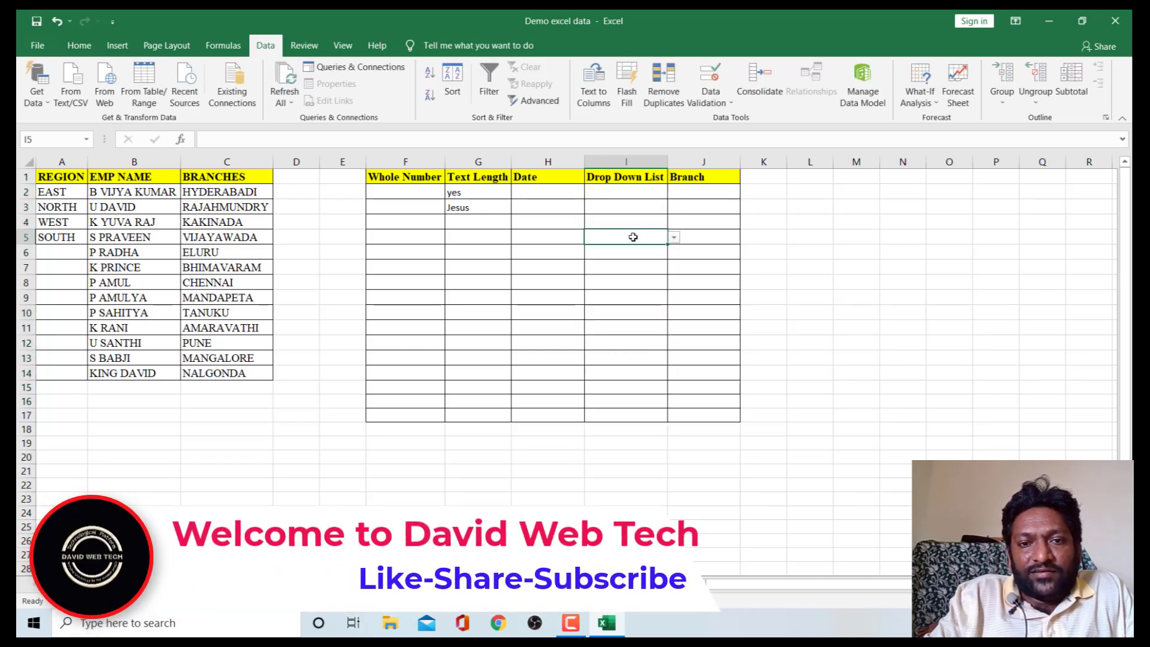
click(631, 189)
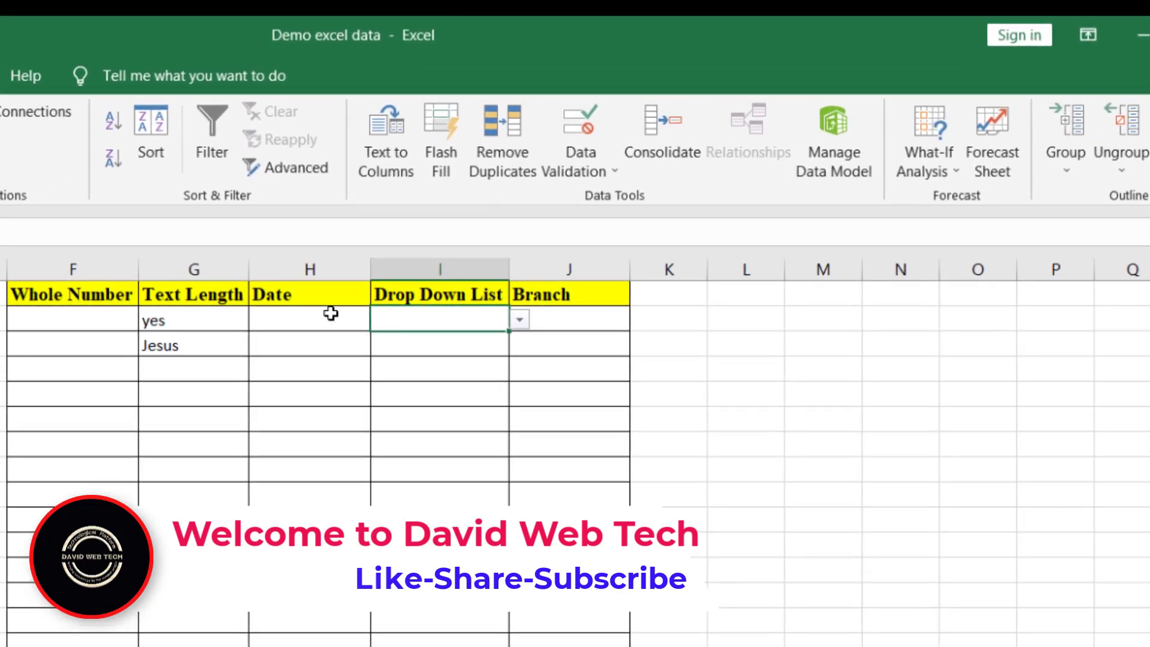
click(521, 333)
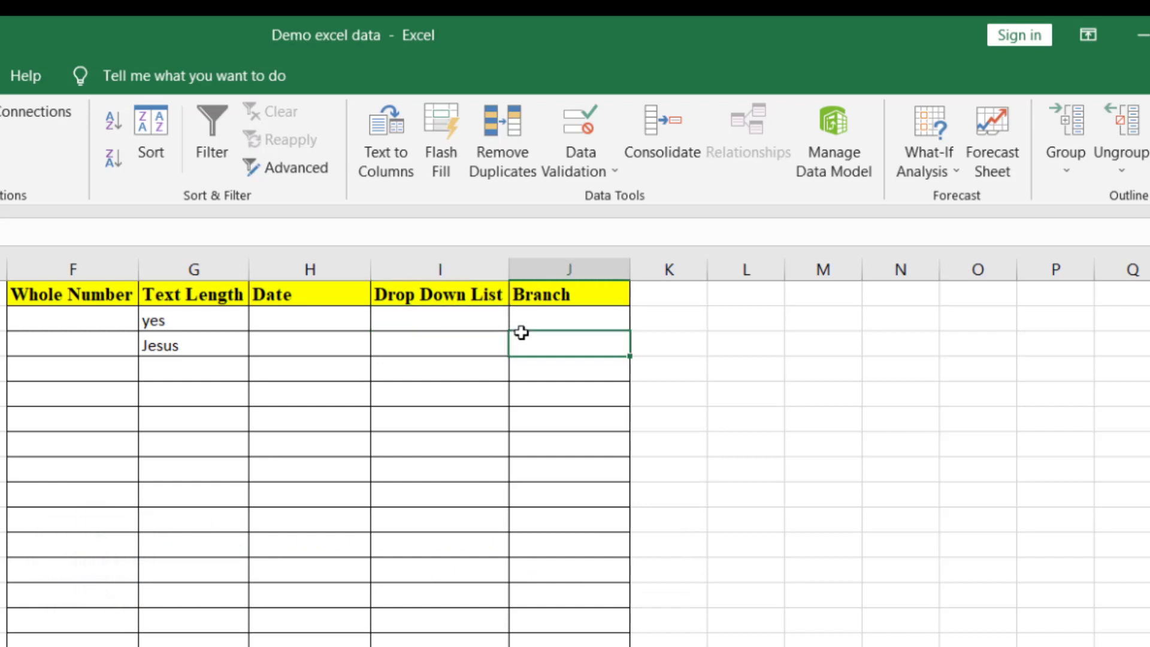
click(456, 319)
click(520, 320)
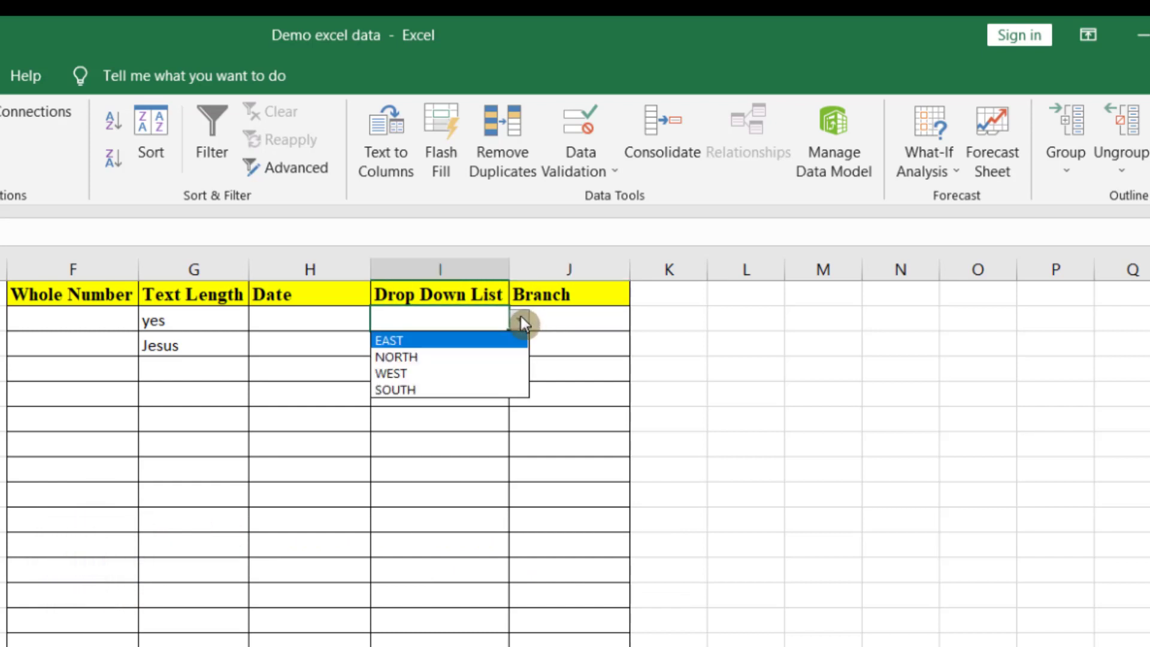
click(424, 357)
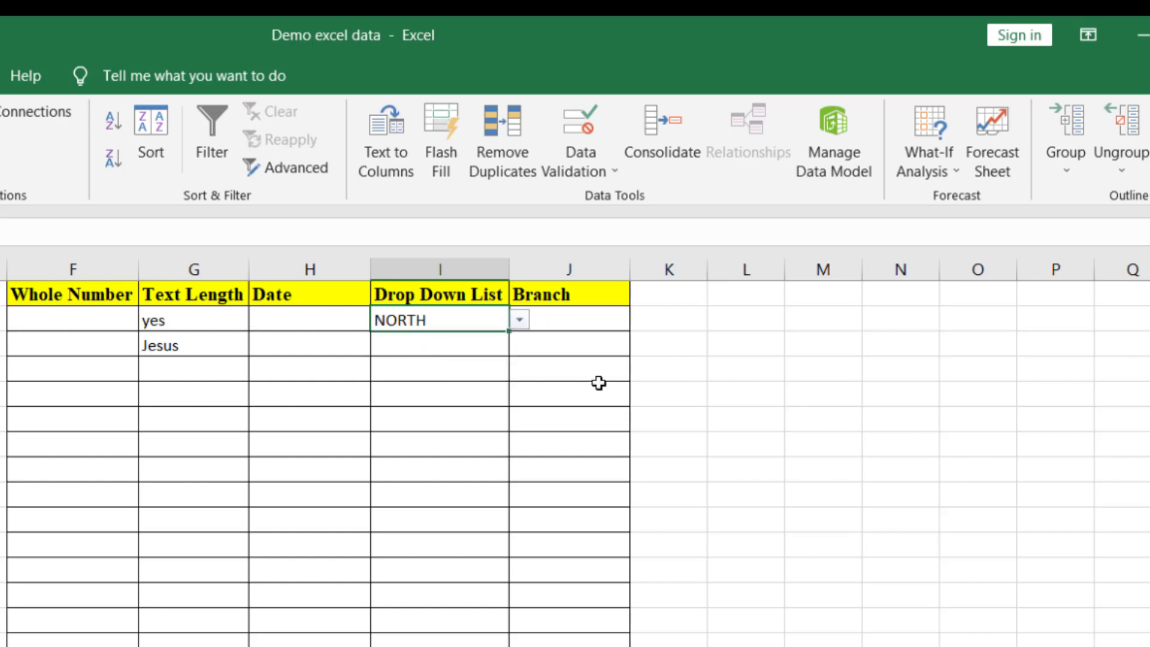
- Choose WEST from the list for cell I3 and change that choice to SOUTH
click(463, 341)
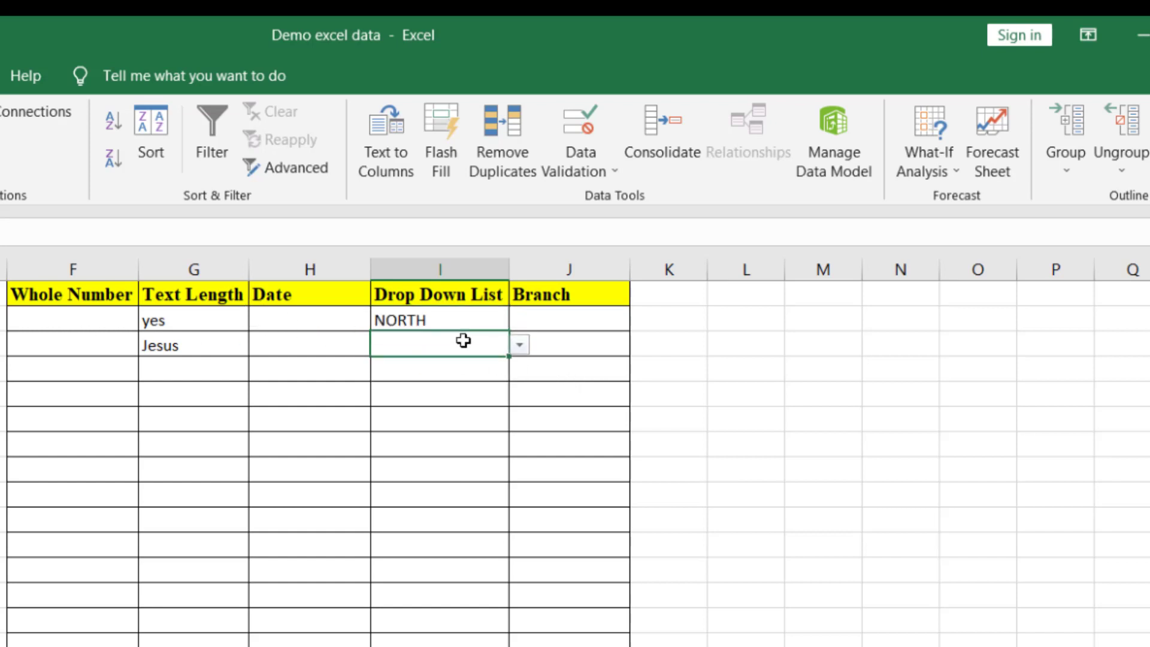
click(520, 348)
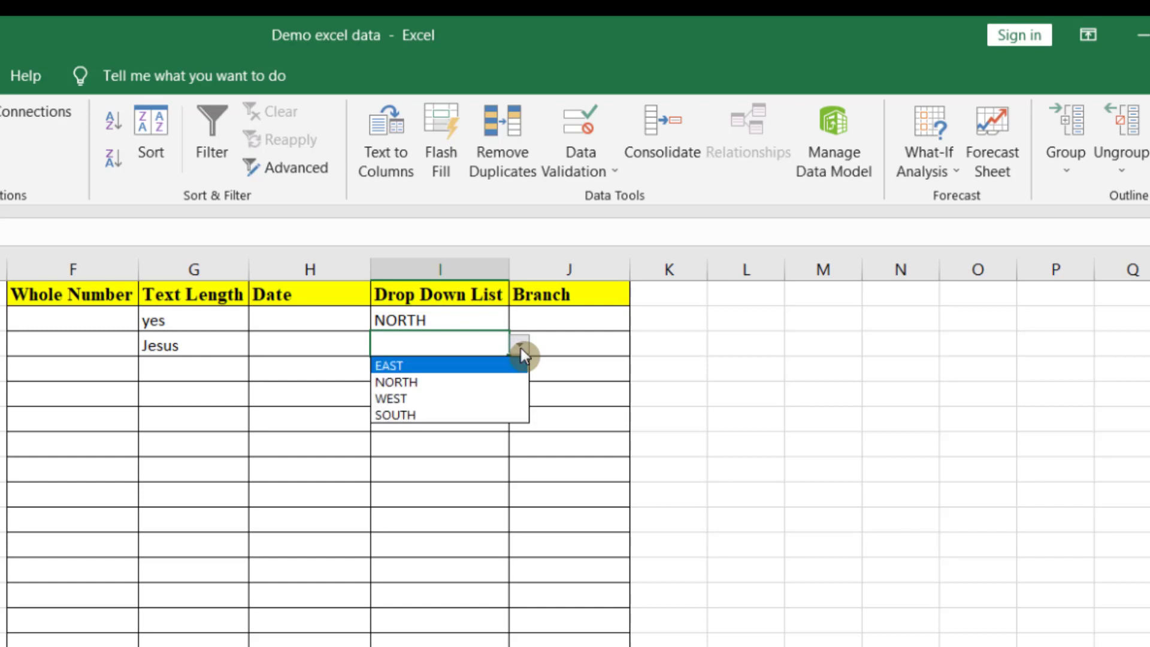
click(422, 397)
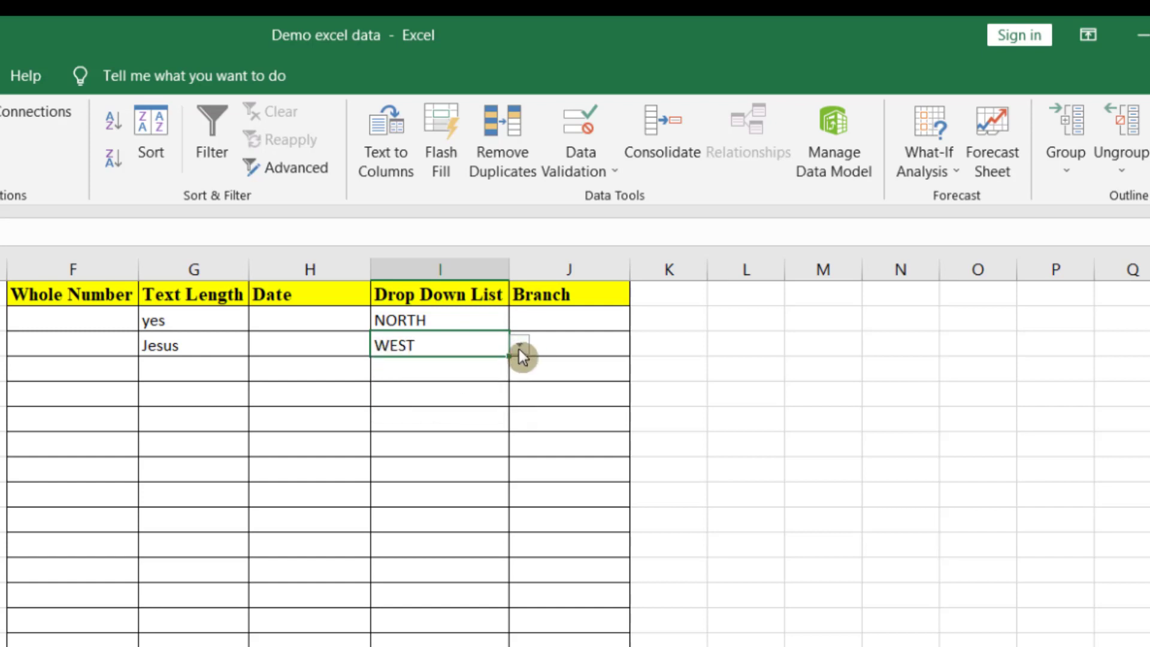
click(518, 346)
click(428, 413)
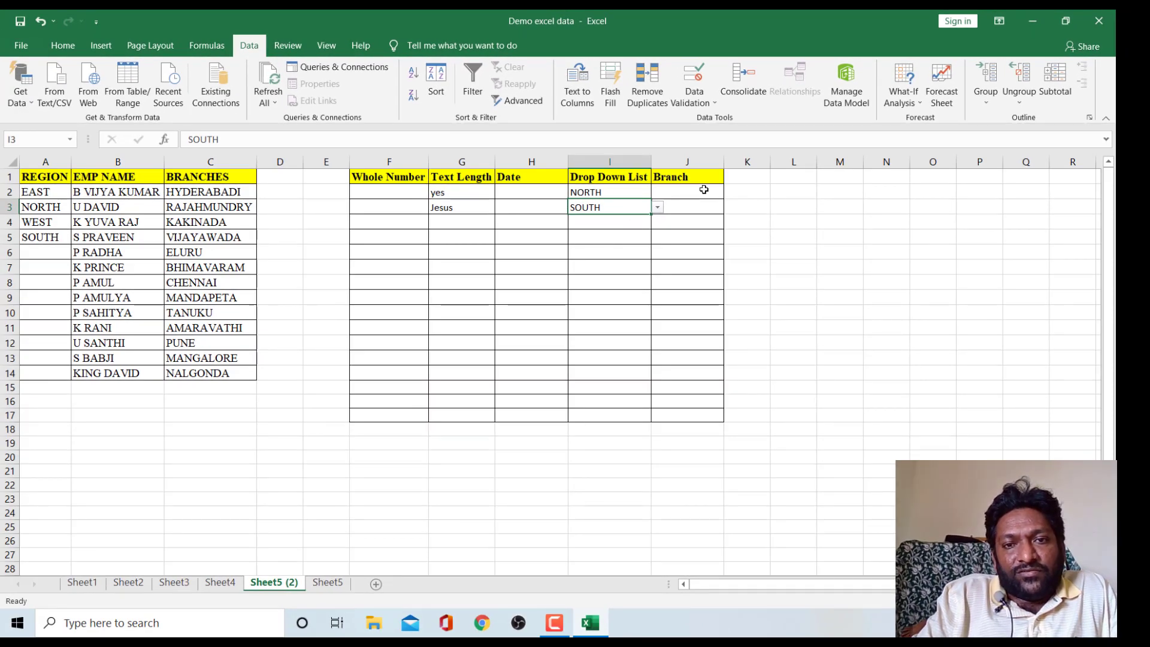
- Apply a List validation rule to cells J2:J17 of the Branch column, using =$C$2:$C$14 as the source
click(703, 189)
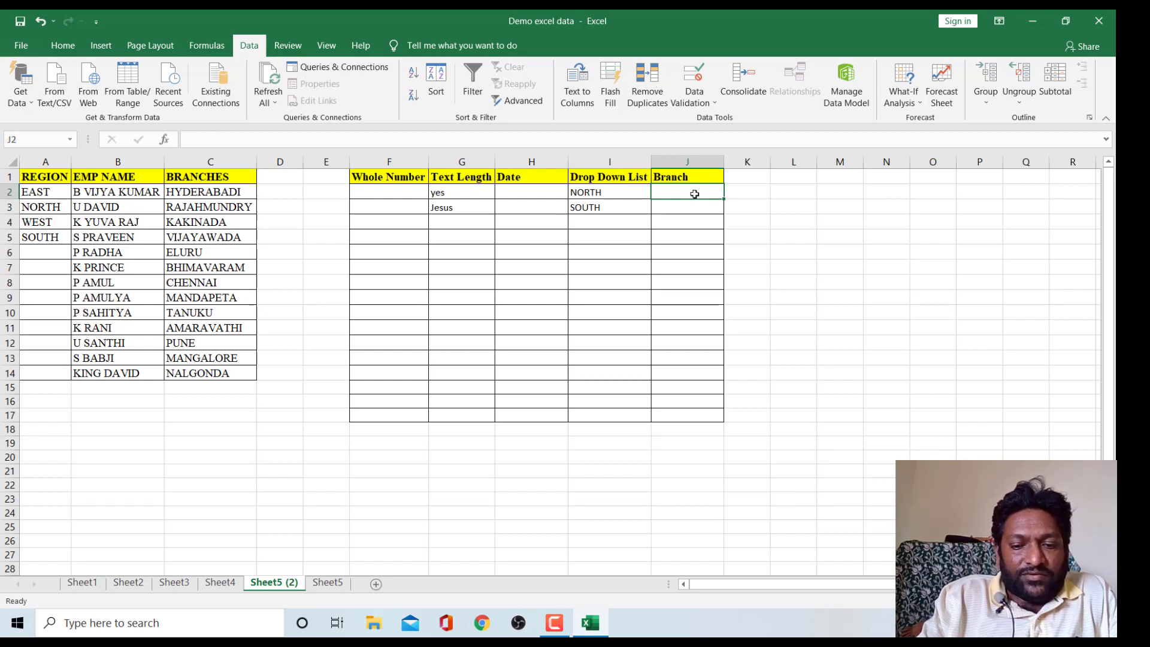
key(shift+Down)
key(shift+Down)
key(shift+Down)
key(shift+Down)
key(shift+Down)
key(shift+Down)
key(shift+Down)
key(shift+Down)
key(shift+Down)
key(shift+Down)
key(shift+Down)
key(shift+Down)
key(shift+Down)
key(shift+Down)
key(shift+Down)
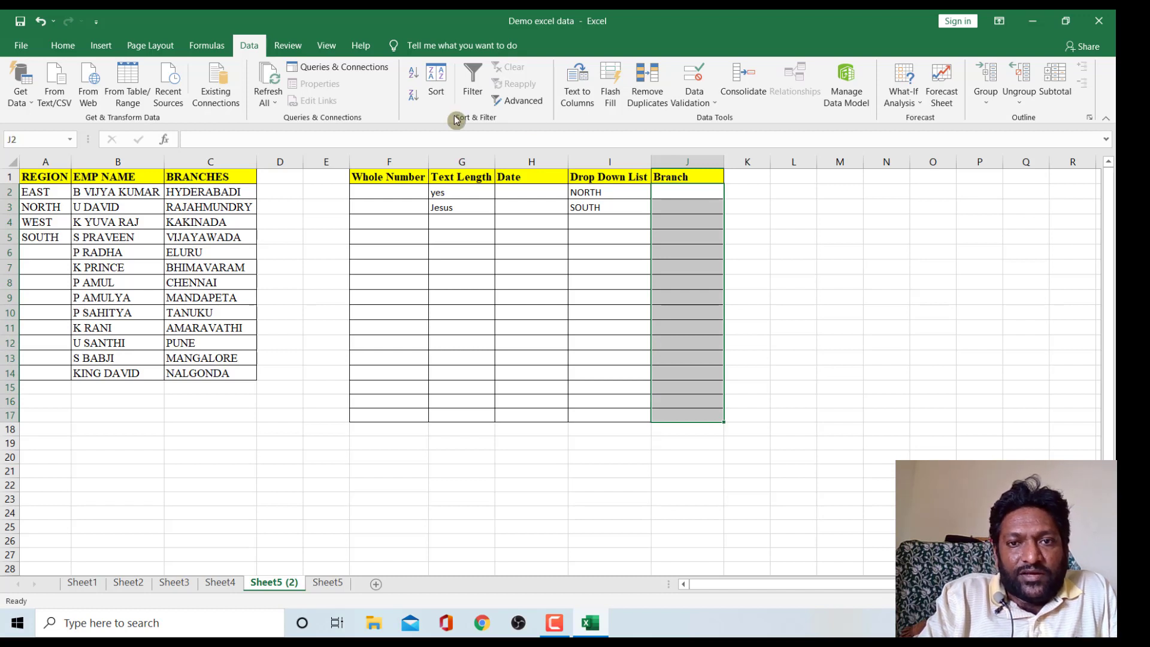
click(717, 106)
click(714, 121)
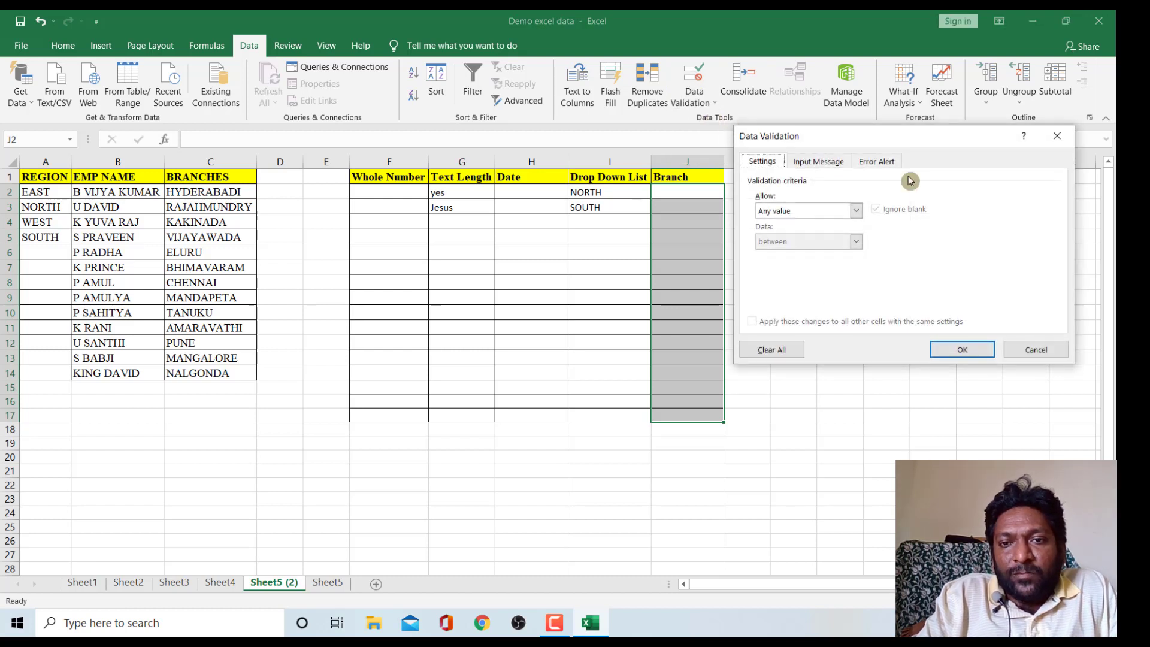
click(856, 211)
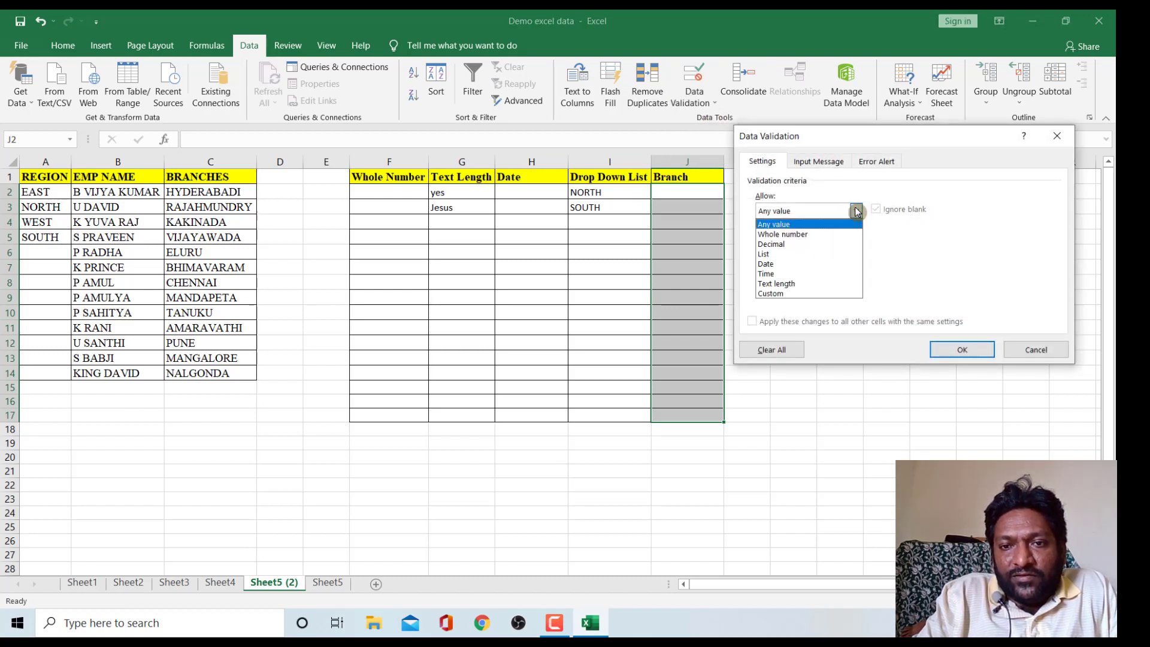
click(780, 264)
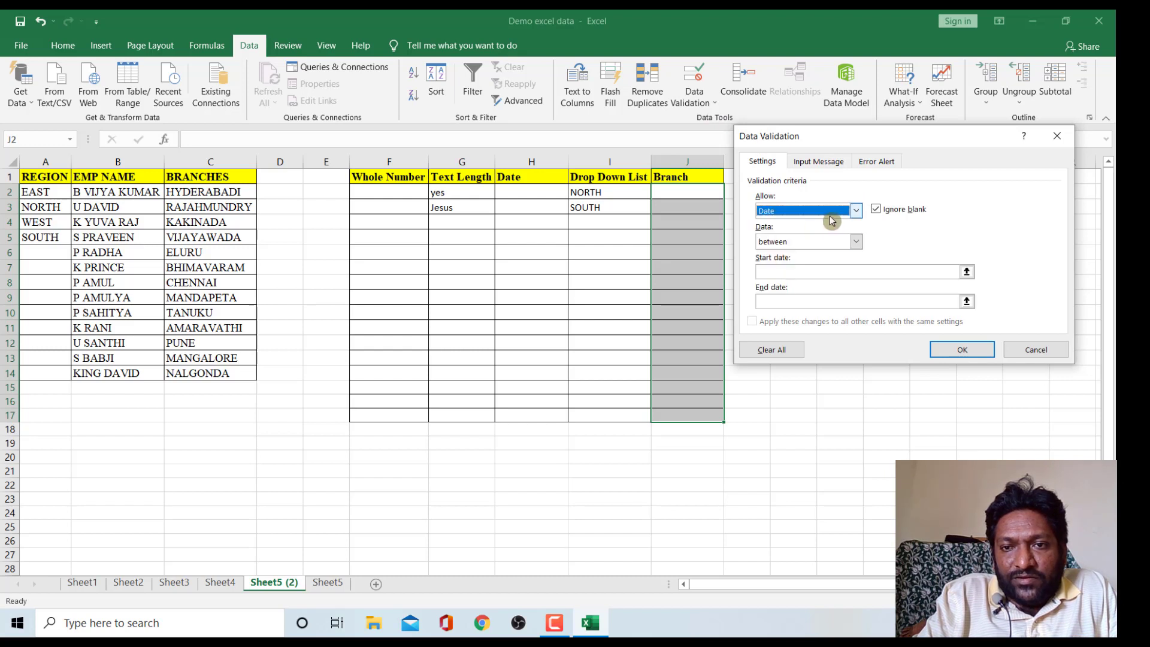
click(858, 212)
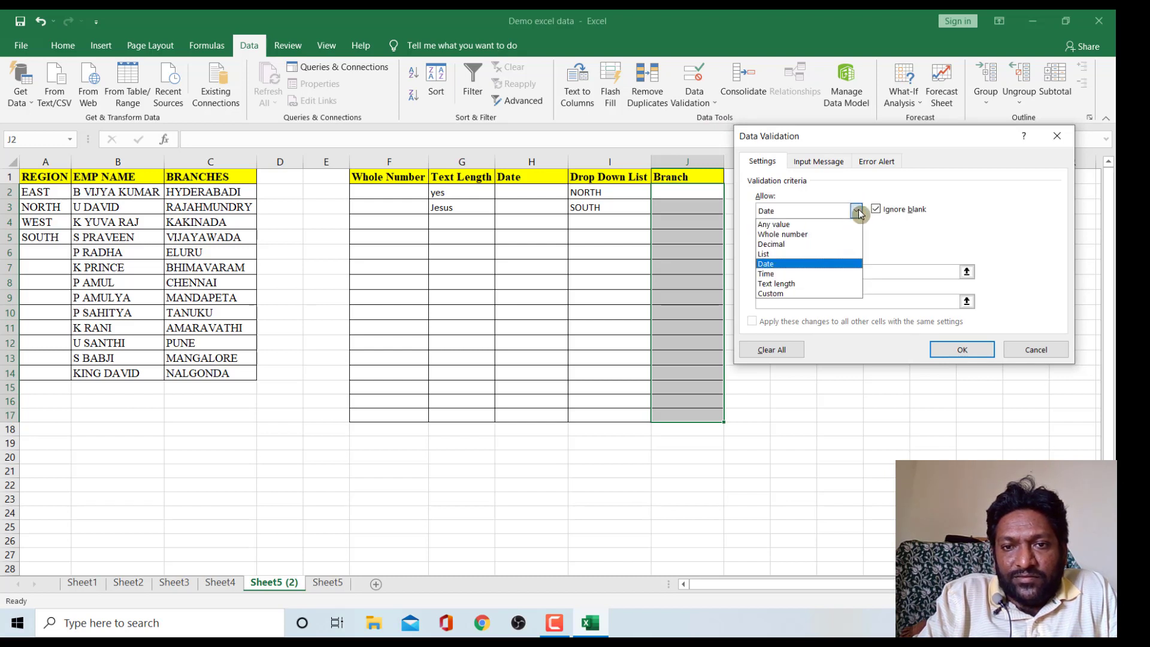
click(791, 256)
click(825, 272)
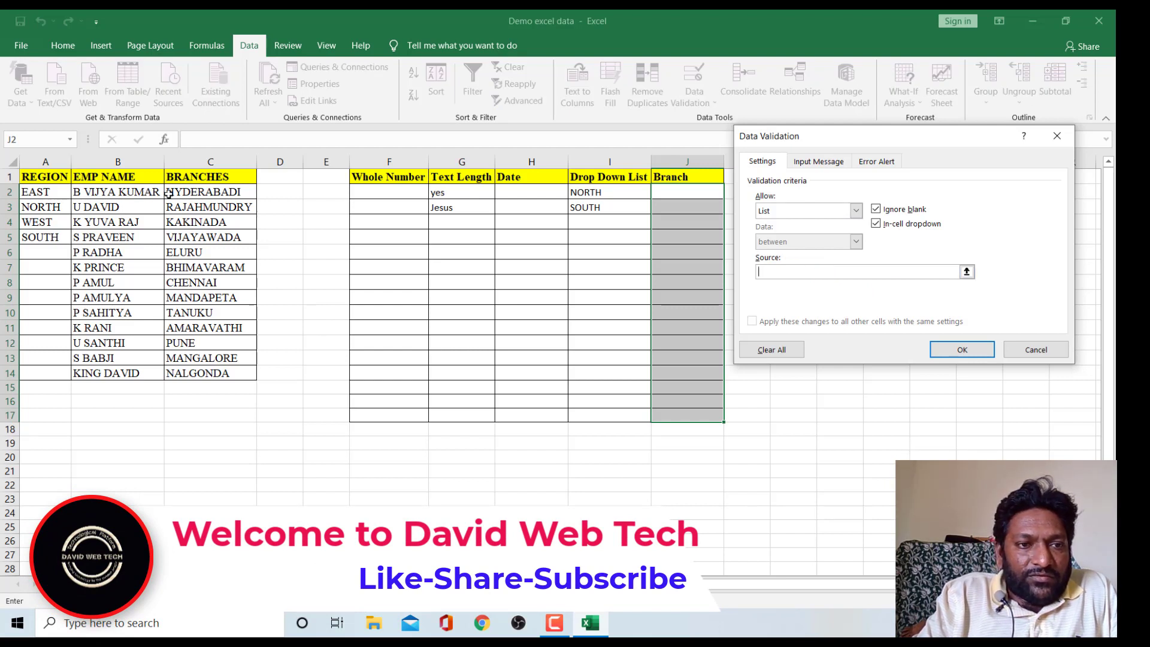
click(198, 192)
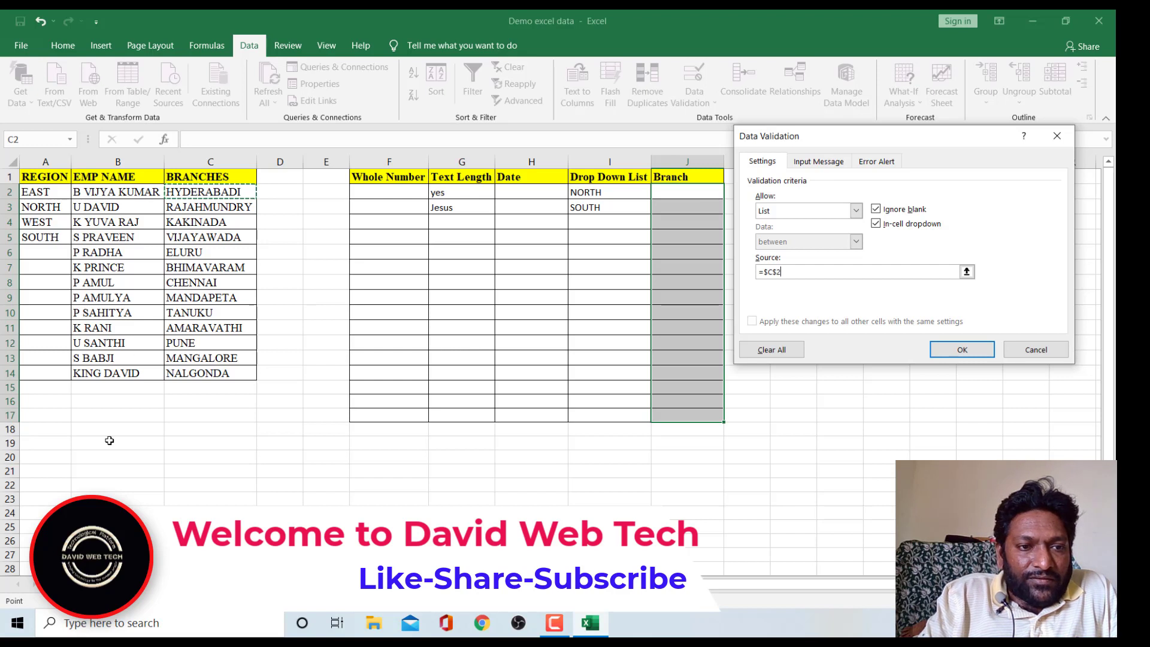
key(shift+Down)
key(shift+Down)
key(shift+Down)
key(shift+Down)
key(shift+Down)
key(shift+Down)
key(shift+Down)
key(shift+Down)
key(shift+Down)
key(shift+Down)
key(shift+Down)
key(shift+Down)
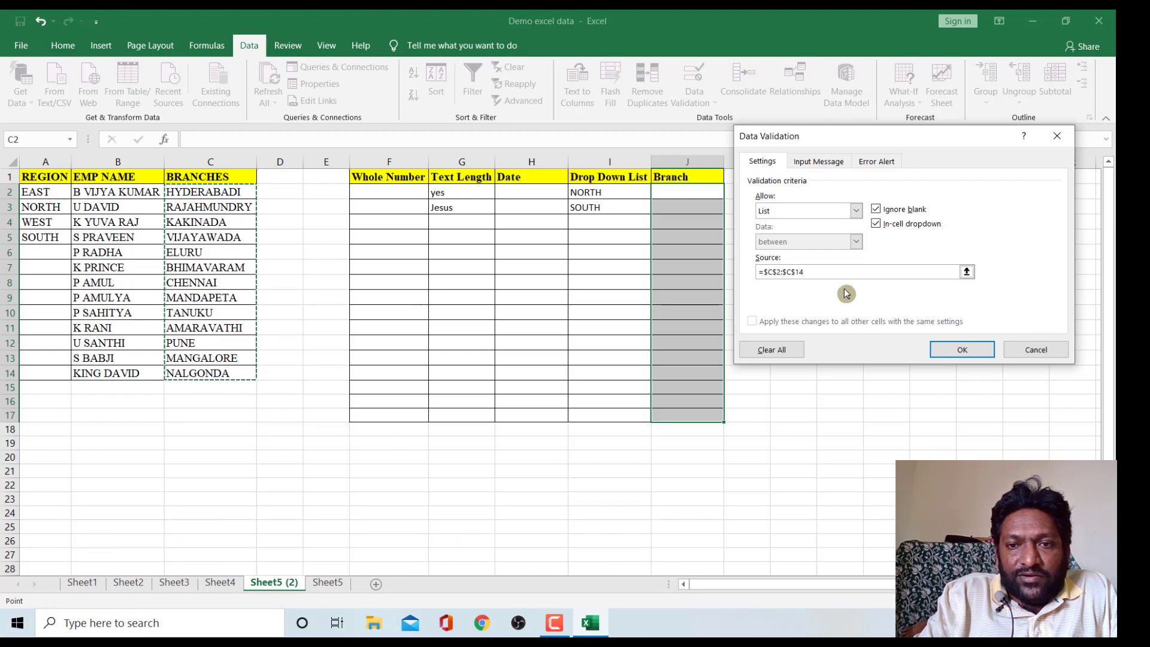
click(960, 351)
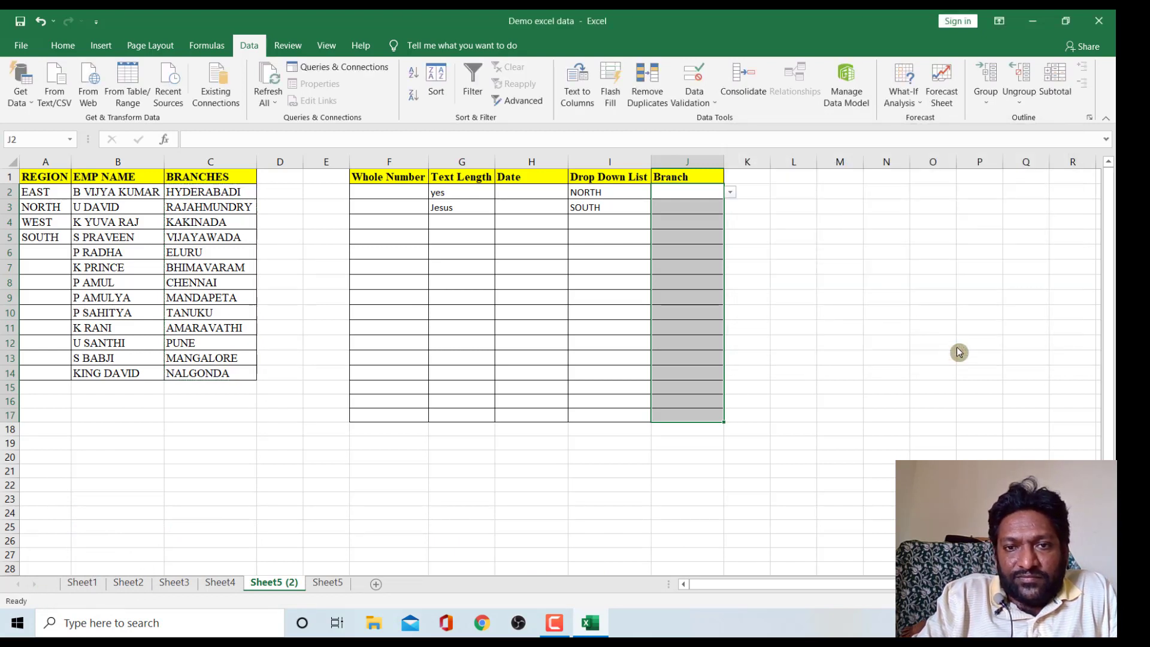
- Test the Branch list by choosing KAKINADA for cell J2 and ELURU for cell J3
click(691, 198)
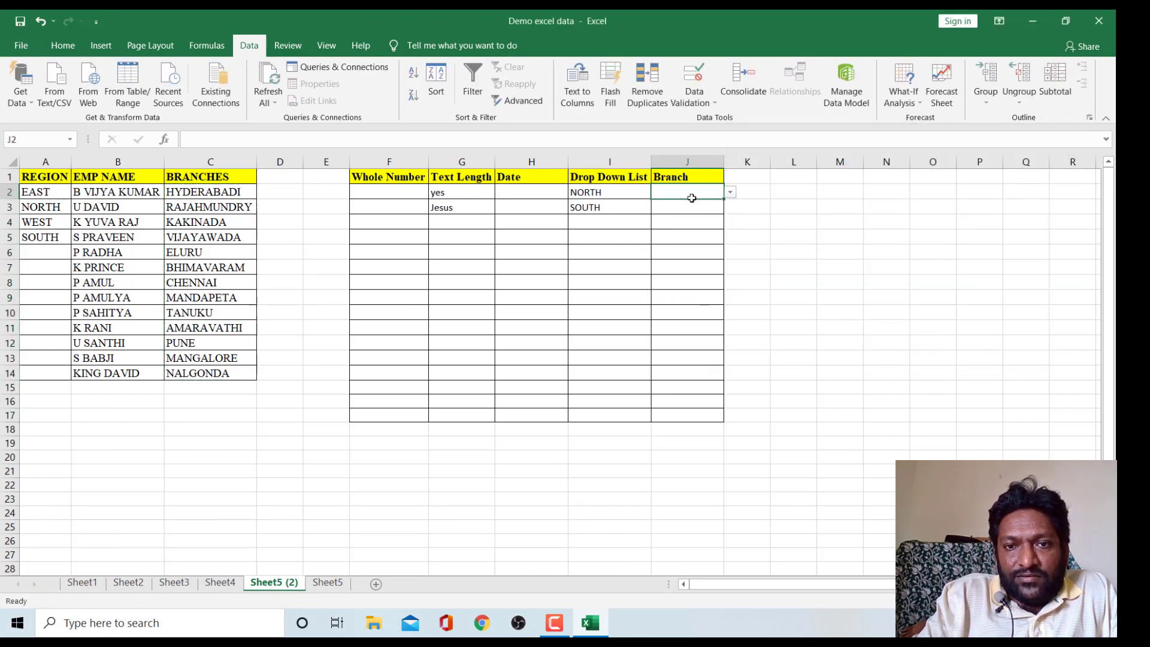
click(731, 192)
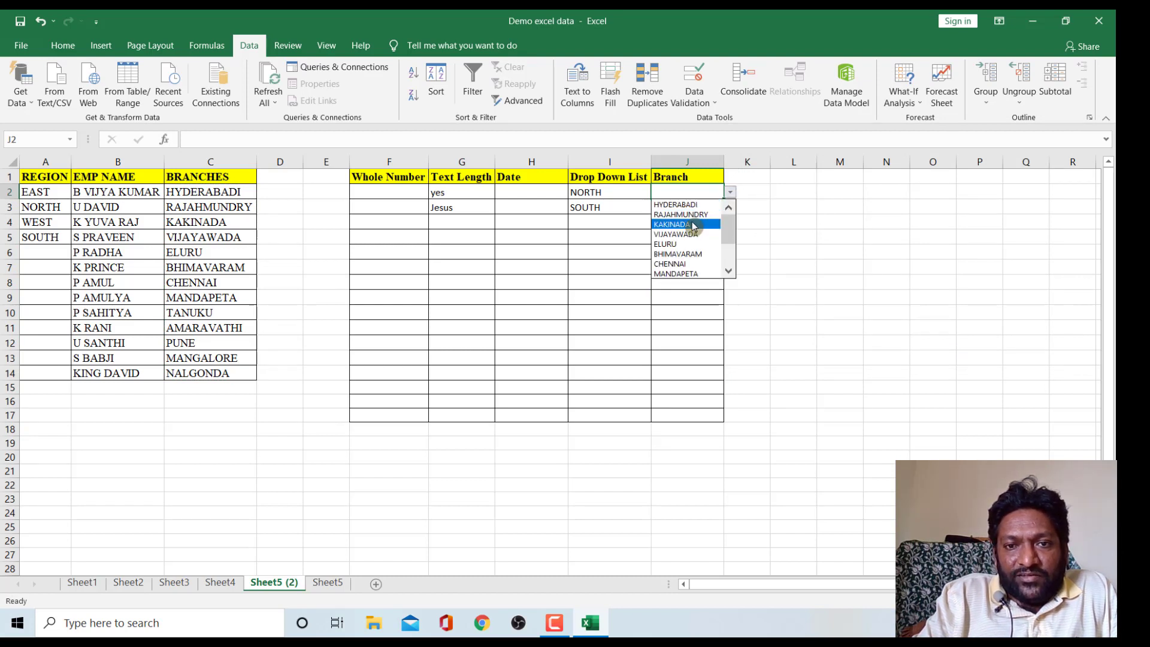
click(694, 224)
click(711, 207)
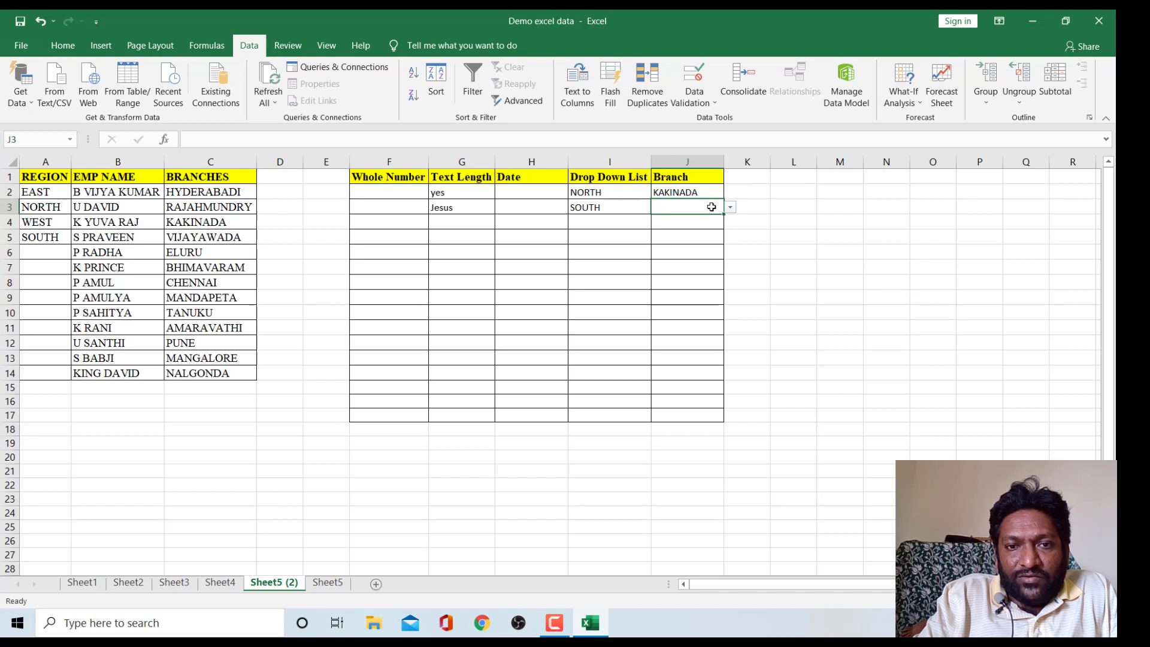
click(730, 208)
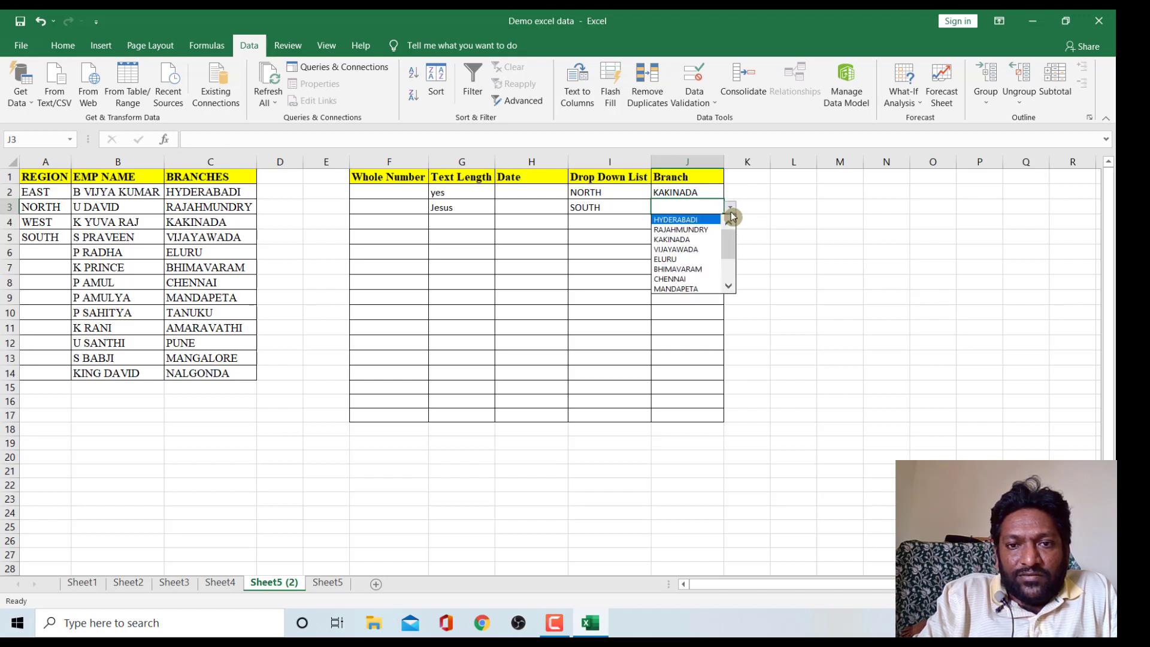
click(675, 259)
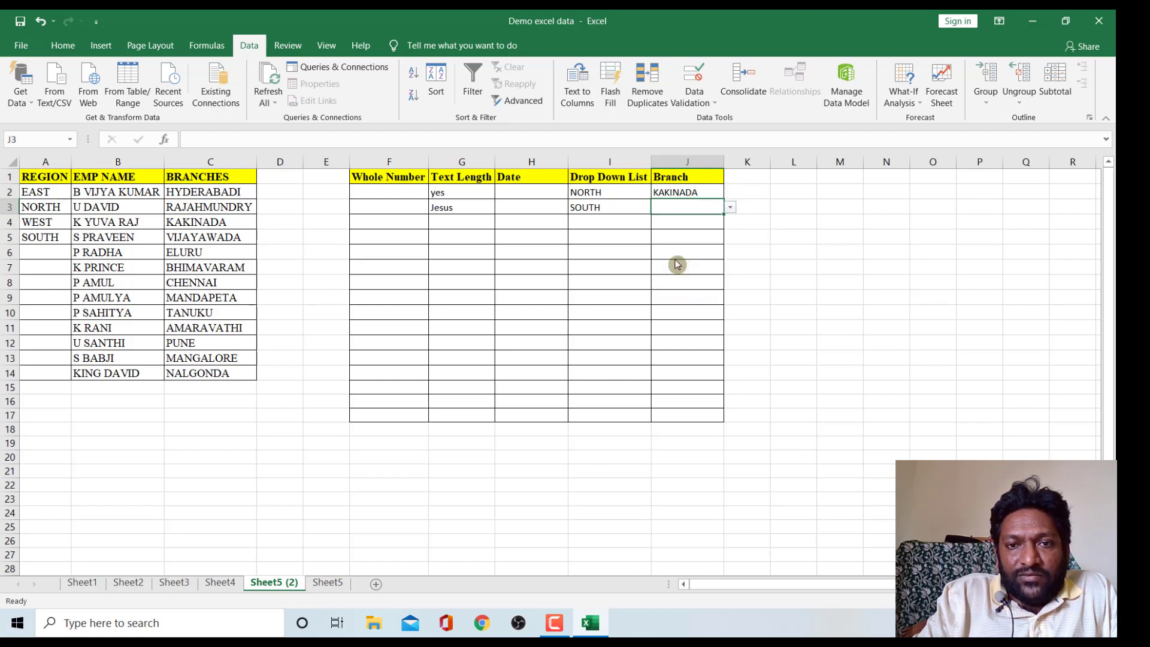
click(712, 223)
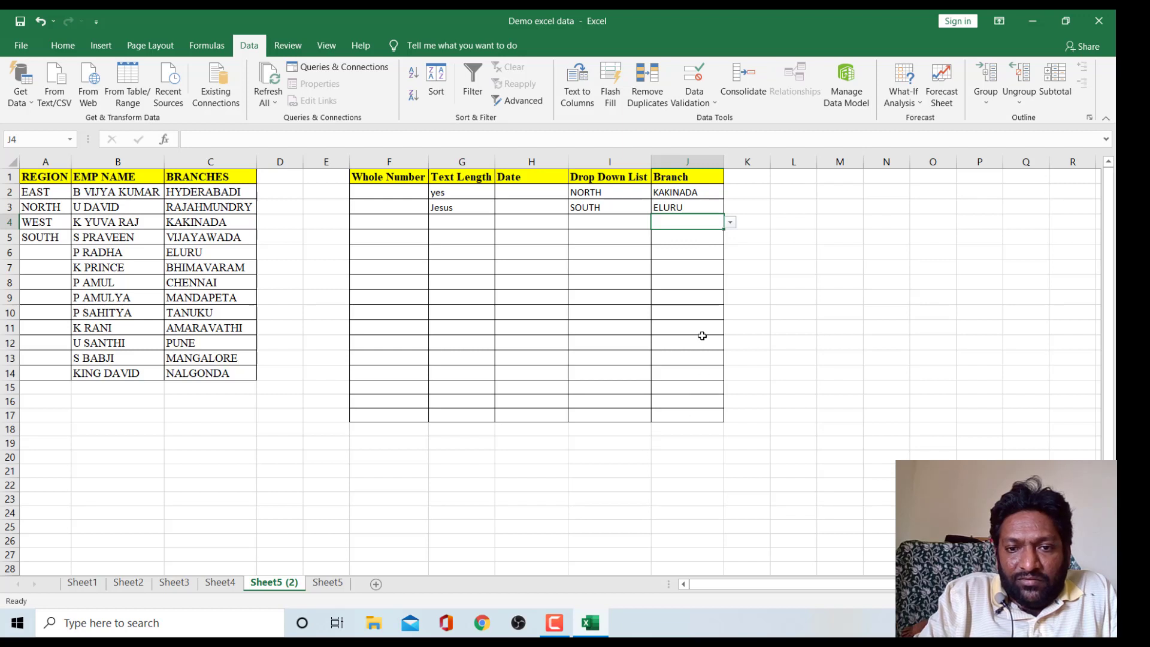
- Choose KAKINADA from the list for cell J17 and VIJAYAWADA for cell J12 of the Branch column
click(690, 412)
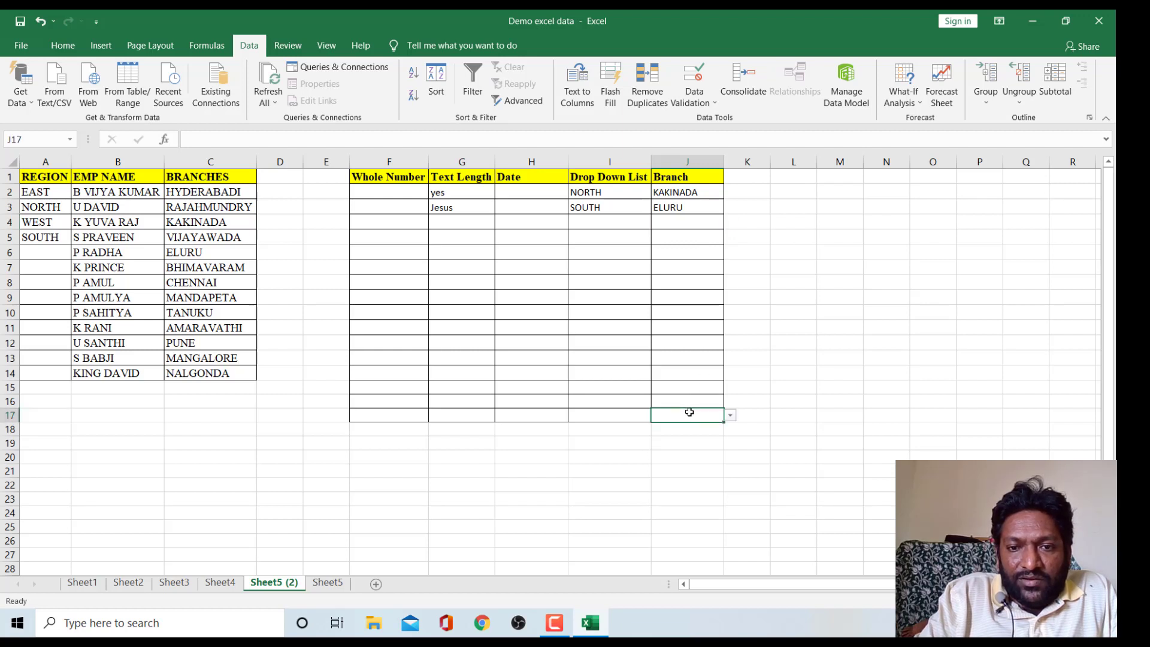
click(731, 415)
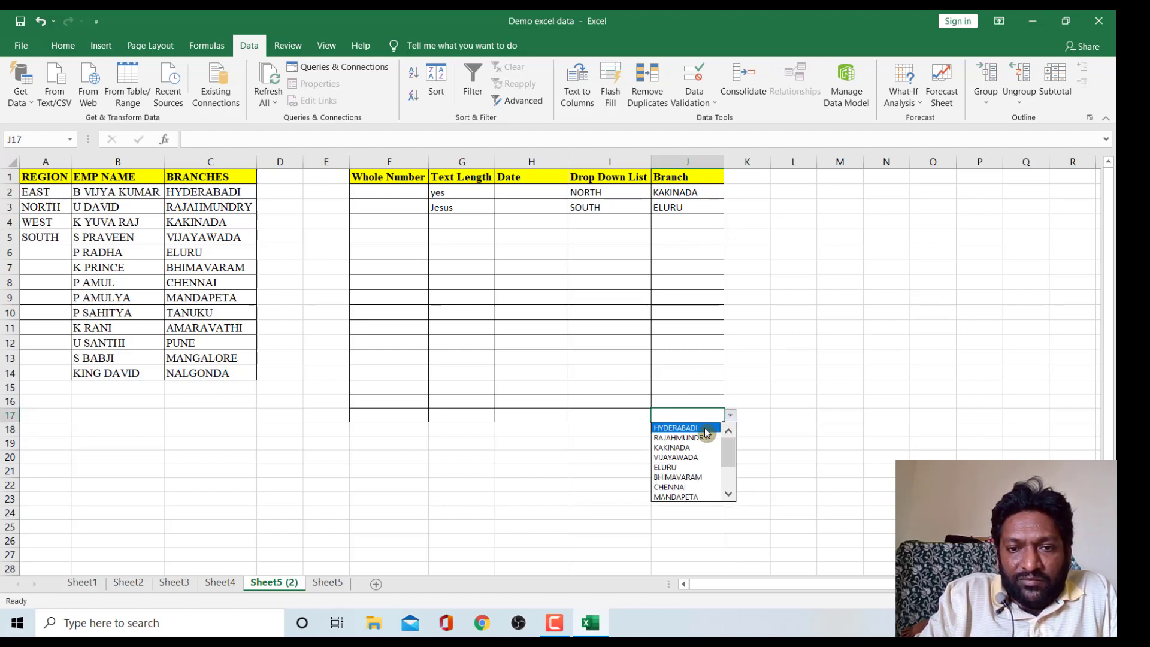
click(682, 453)
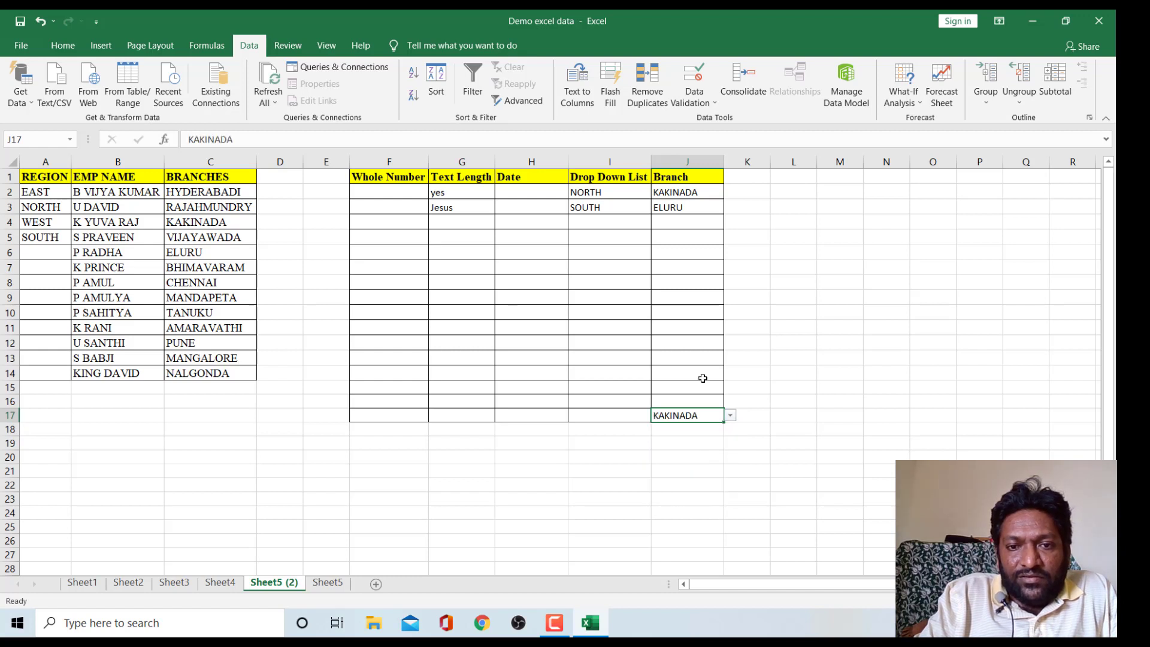
click(693, 348)
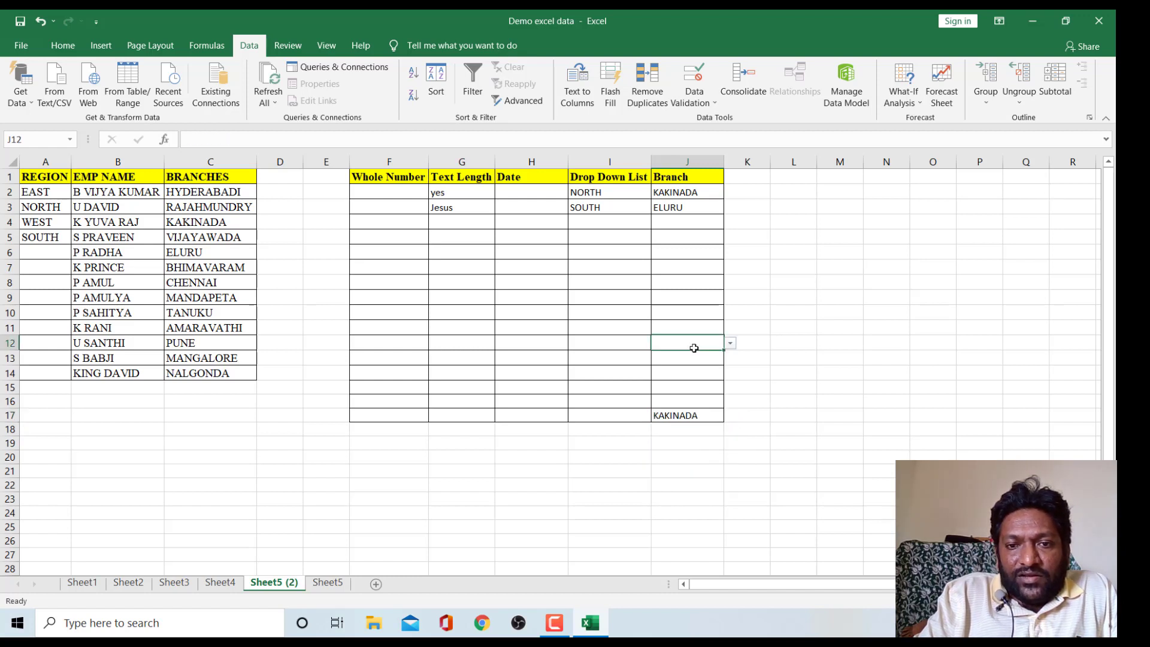
click(730, 345)
click(683, 386)
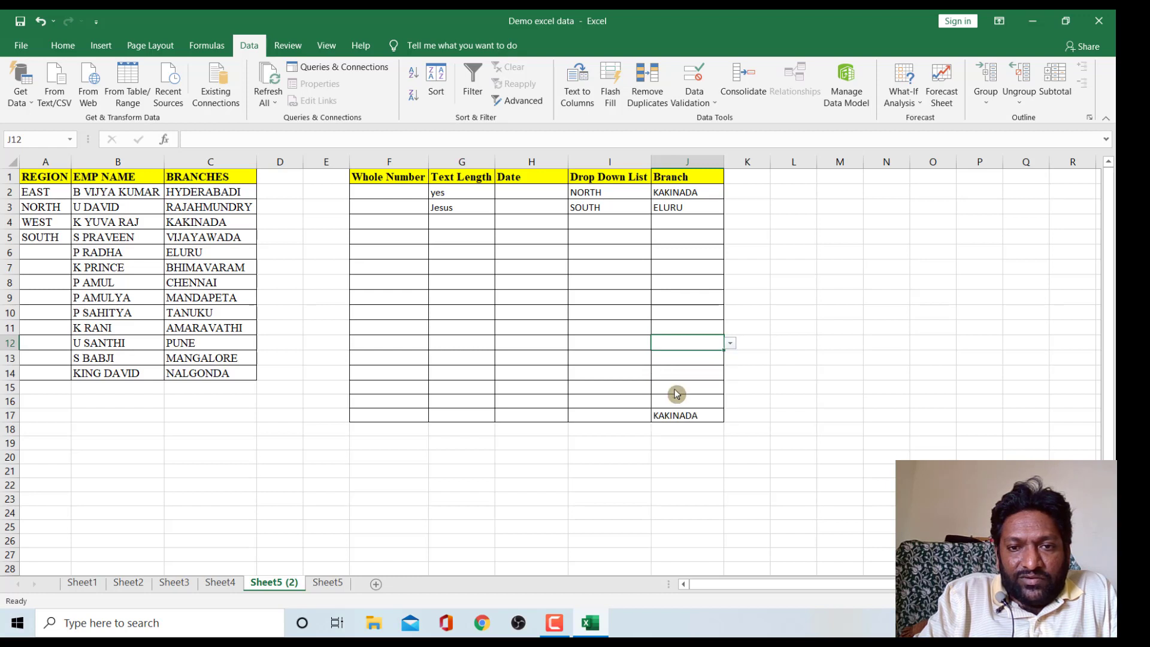
- Choose BHIMAVARAM from the list for cell J9 in the Branch column
click(699, 294)
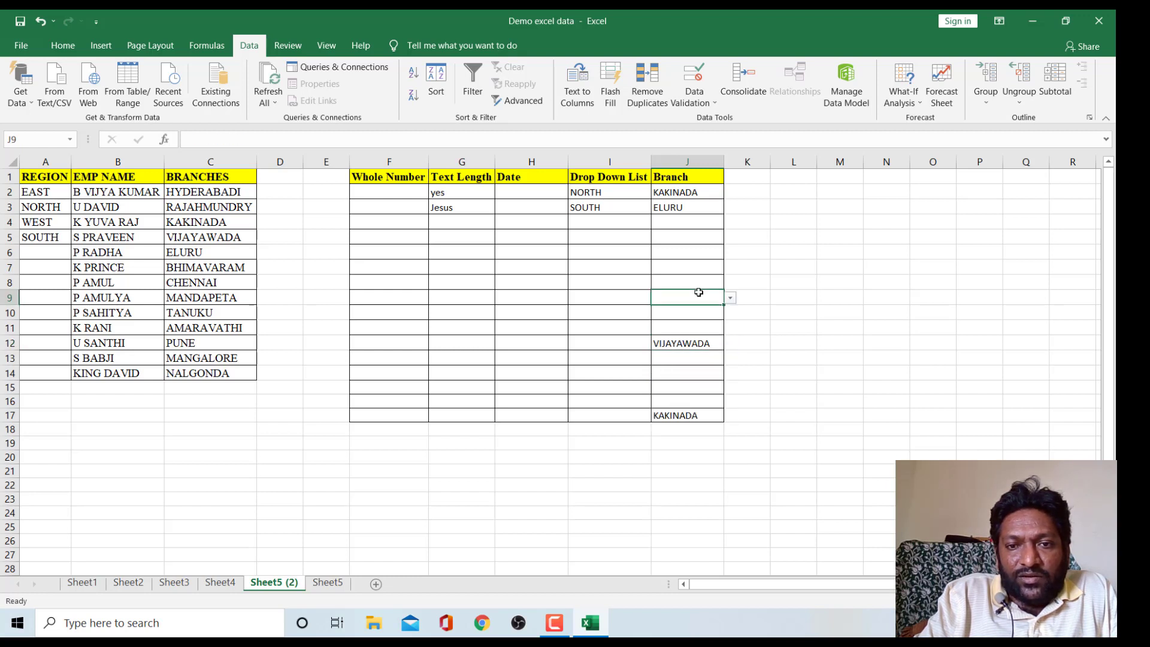
click(730, 300)
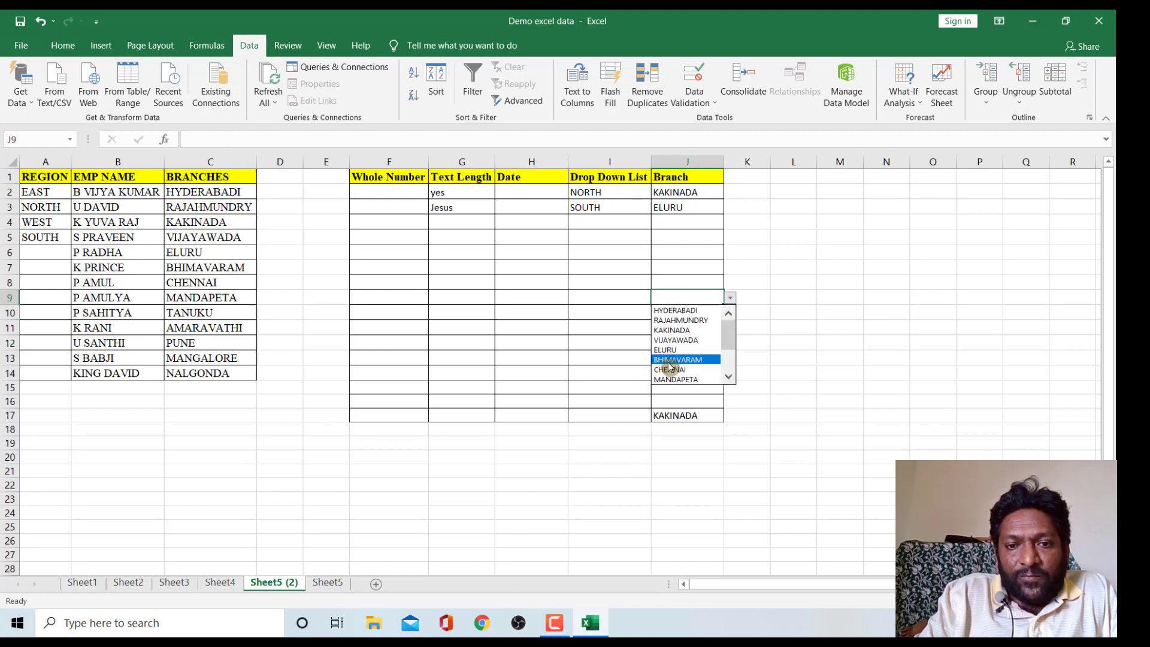
click(677, 359)
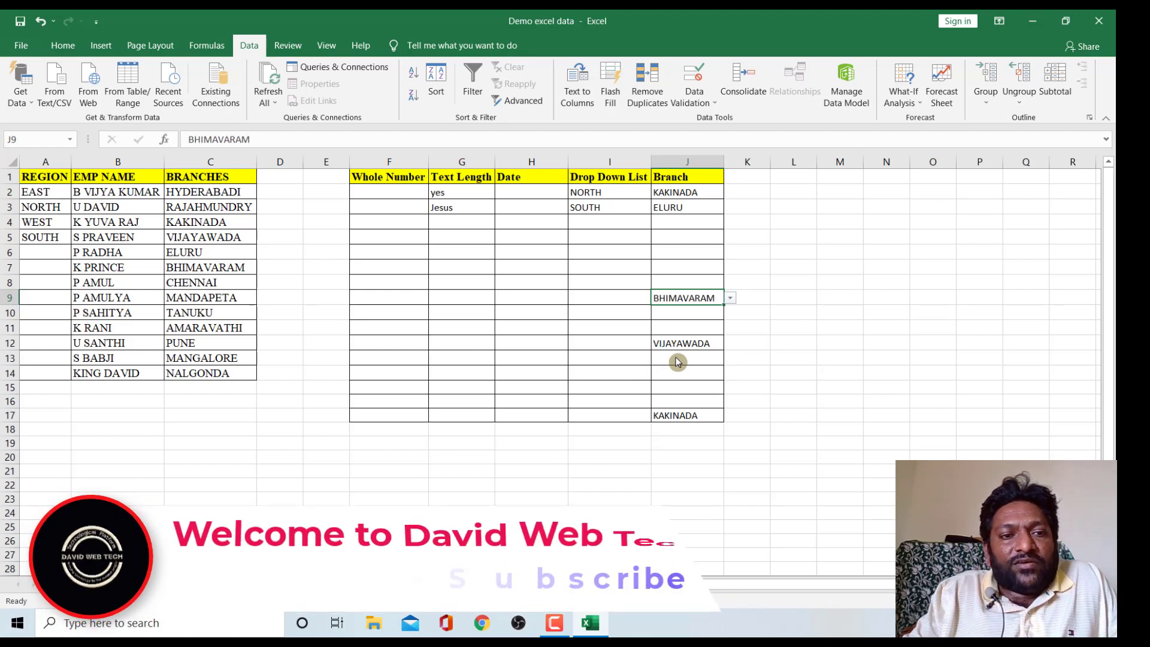